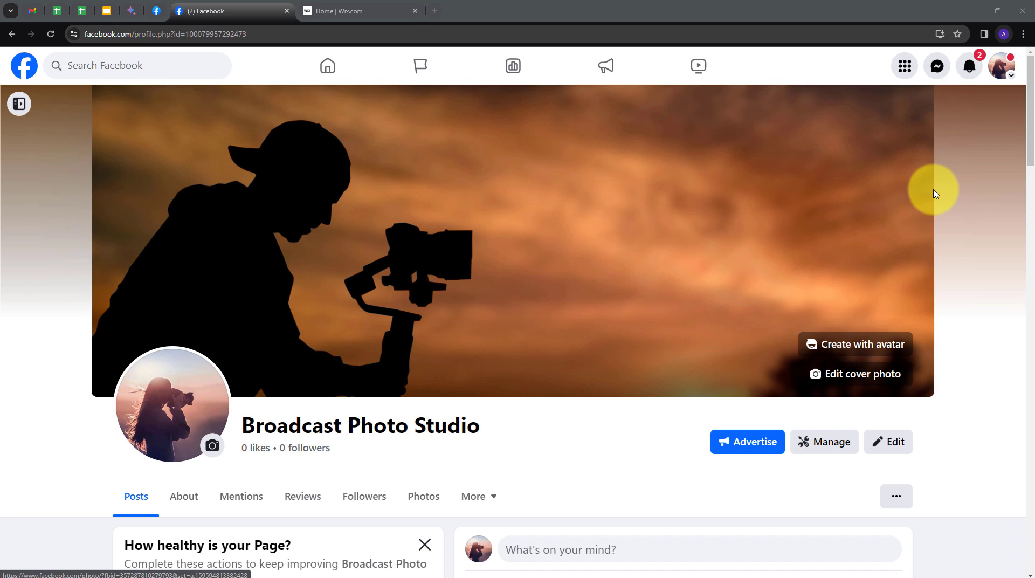
Switch from the Broadcast Photo Studio Facebook page to the My Site 1 Wix dashboard
{"action": "left_click", "coordinate": [453, 16]}
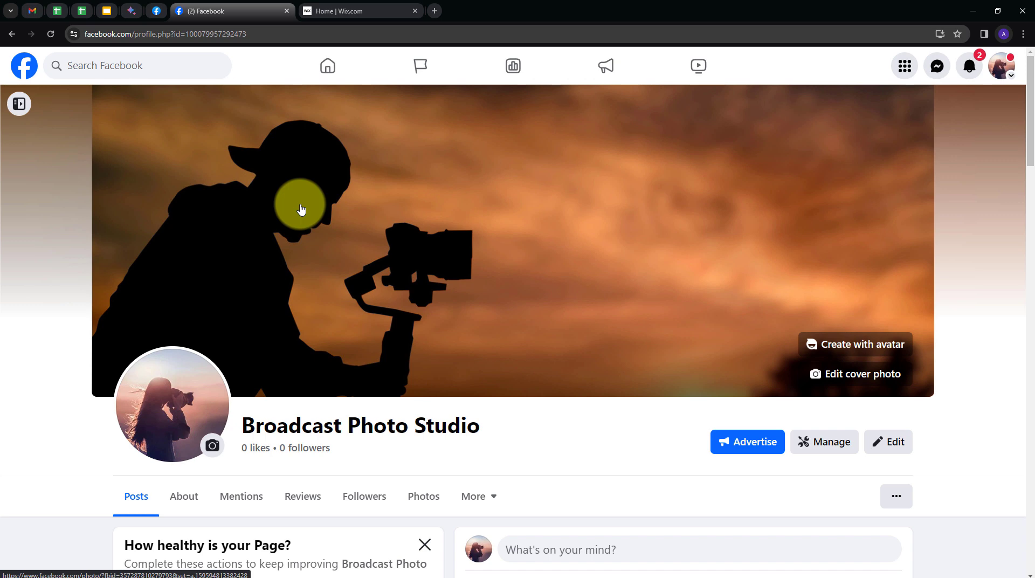
{"action": "left_click", "coordinate": [323, 11]}
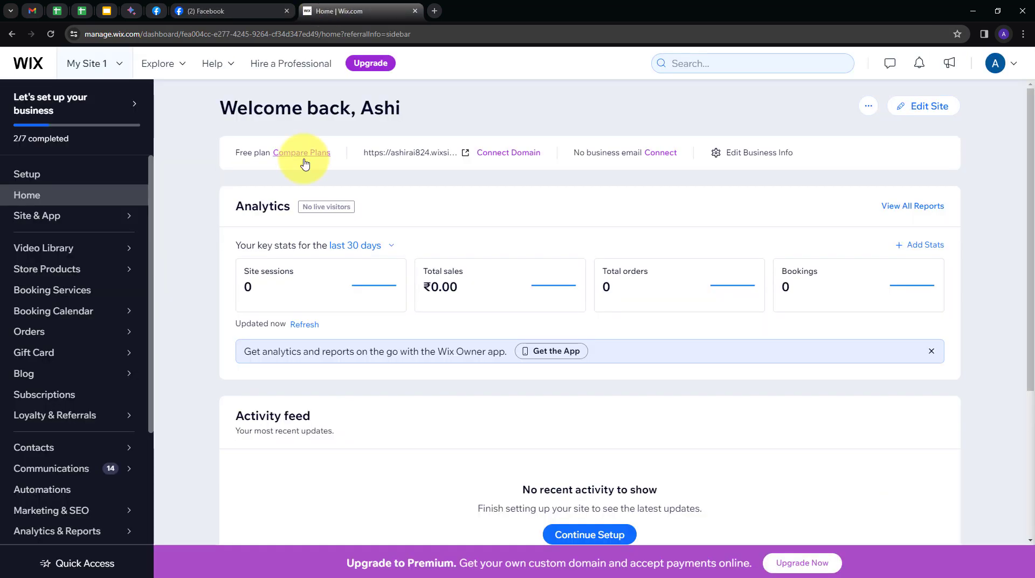
{"action": "left_click", "coordinate": [206, 10]}
{"action": "scroll", "coordinate": [289, 305], "scroll_direction": "down", "scroll_amount": 1}
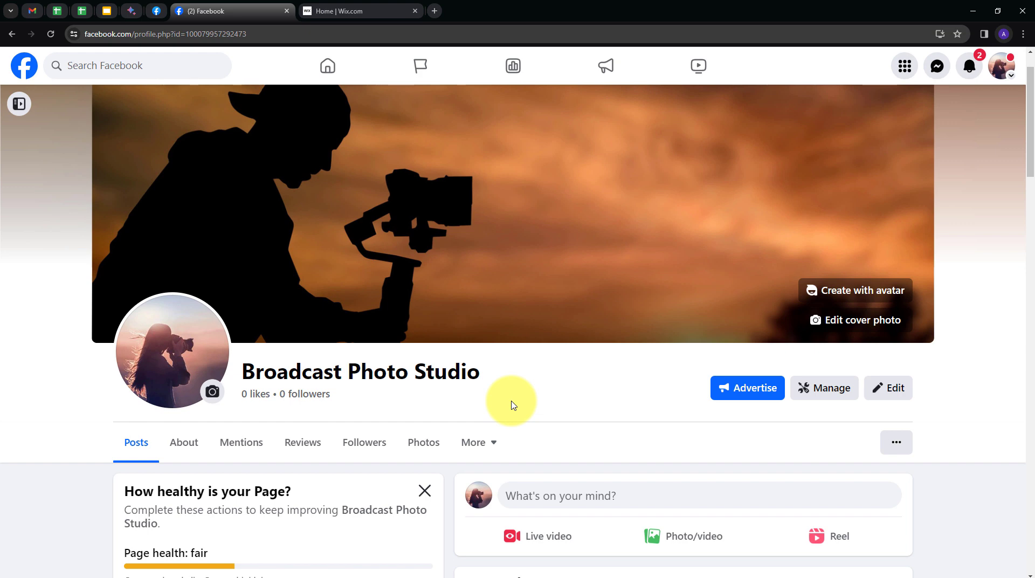
{"action": "left_click_drag", "start_coordinate": [232, 371], "coordinate": [515, 373]}
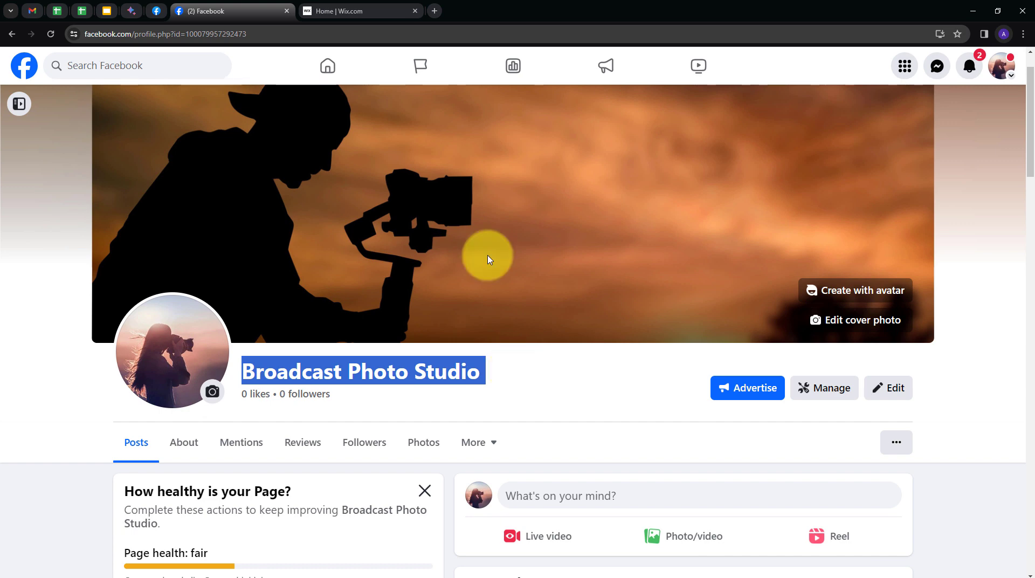
{"action": "left_click", "coordinate": [402, 4]}
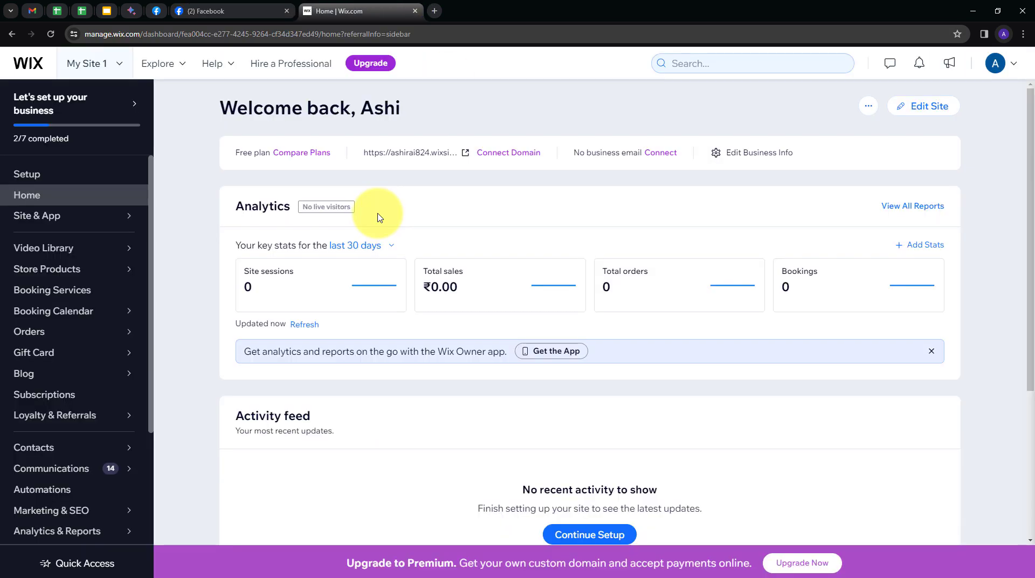
{"action": "left_click", "coordinate": [220, 11]}
{"action": "left_click", "coordinate": [304, 12]}
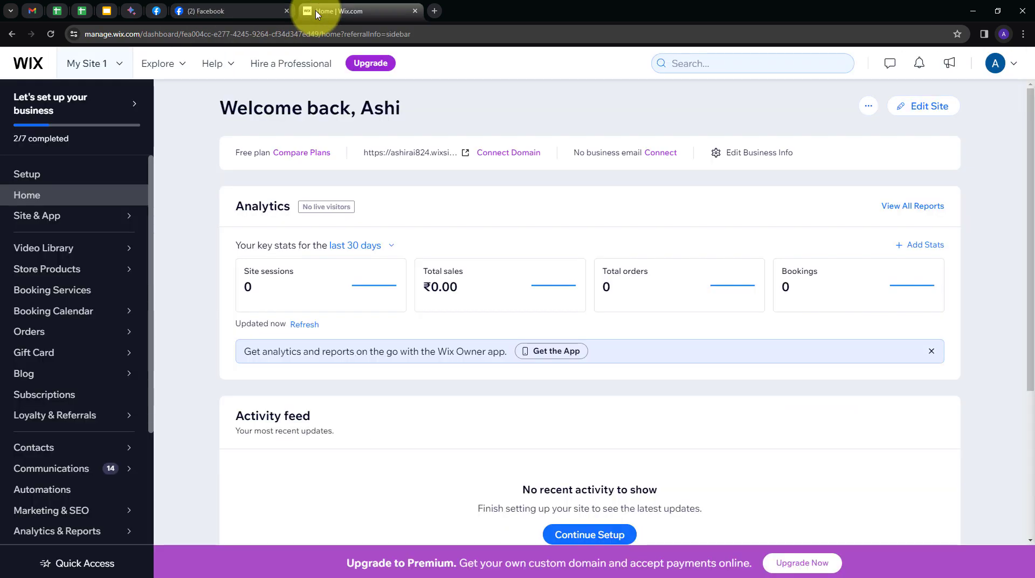
Go to pabbly.com in a new tab, sign in, and launch Pabbly Connect
{"action": "left_click", "coordinate": [435, 10]}
{"action": "type", "text": "pab"}
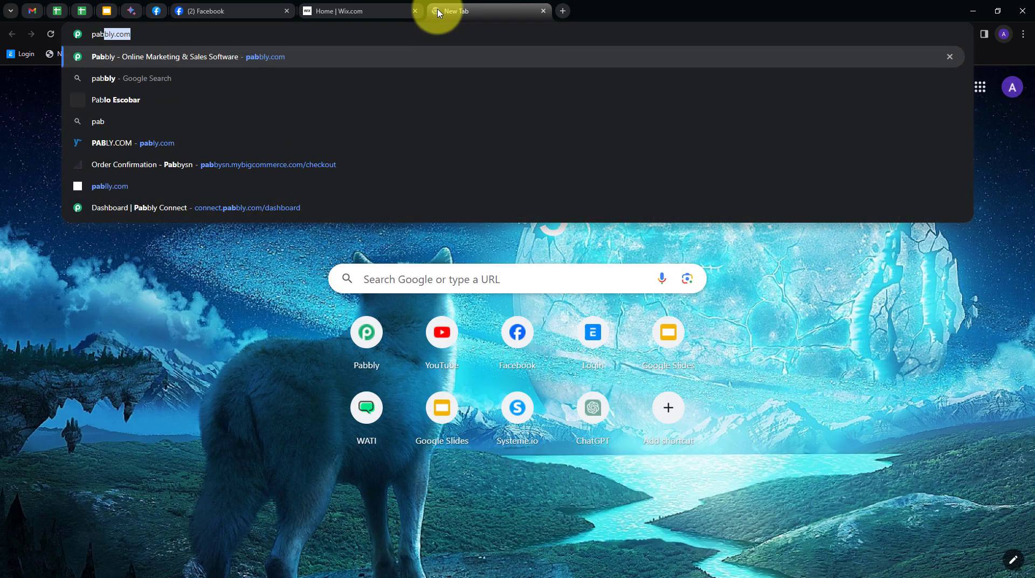
{"action": "key", "text": "Return"}
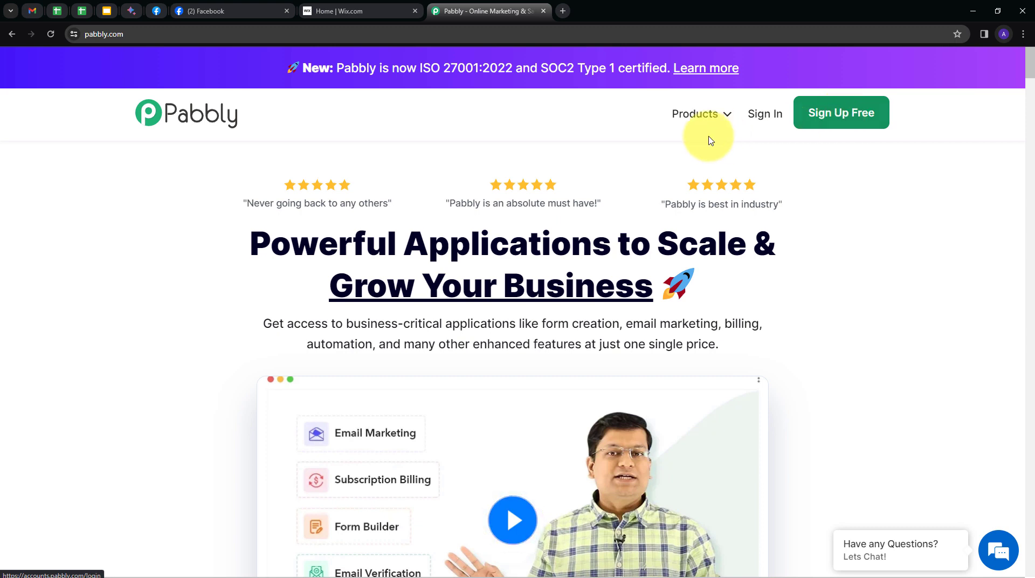
{"action": "left_click", "coordinate": [771, 120]}
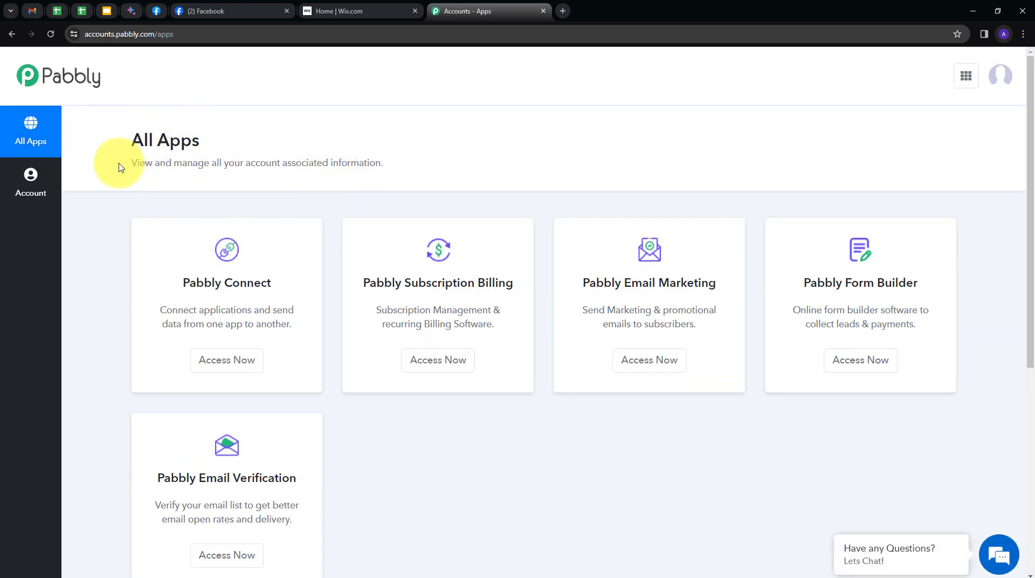
{"action": "scroll", "coordinate": [354, 281], "scroll_direction": "down", "scroll_amount": 1}
{"action": "scroll", "coordinate": [354, 281], "scroll_direction": "down", "scroll_amount": 1}
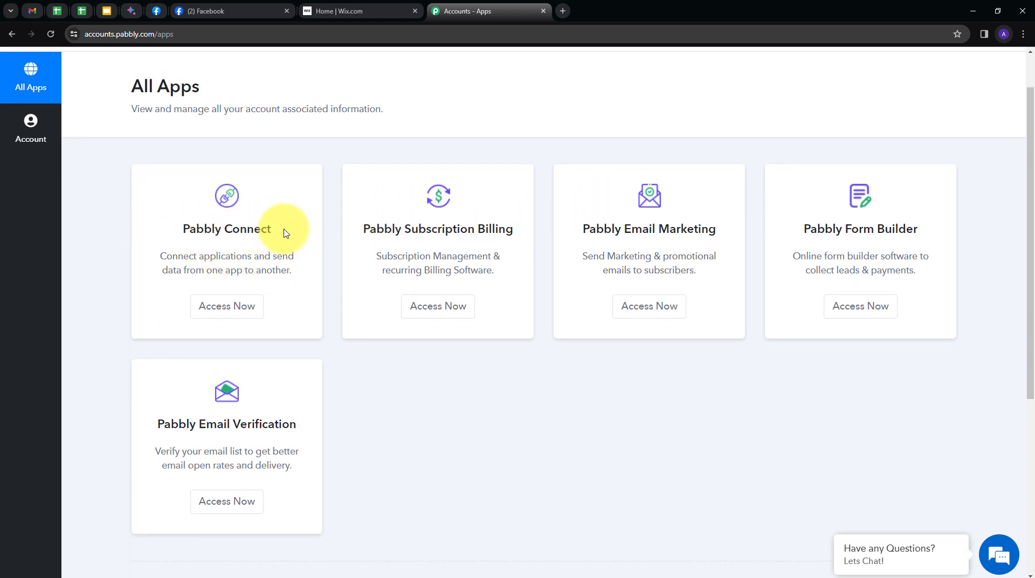
{"action": "left_click", "coordinate": [214, 306]}
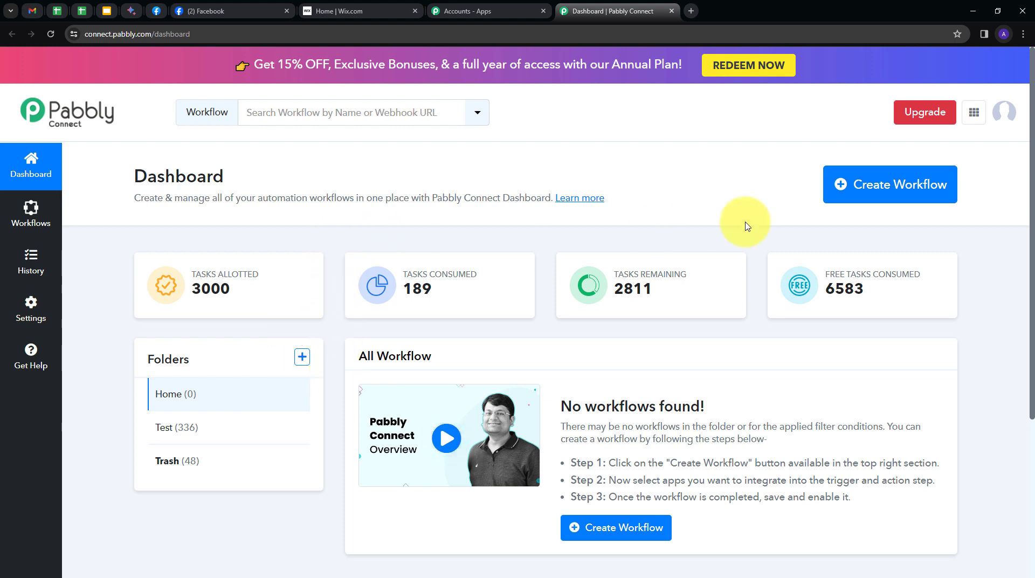
Create the workflow 'Create Wix Contacts from Facebook Lead Ads…' in the Home folder
{"action": "left_click", "coordinate": [864, 196]}
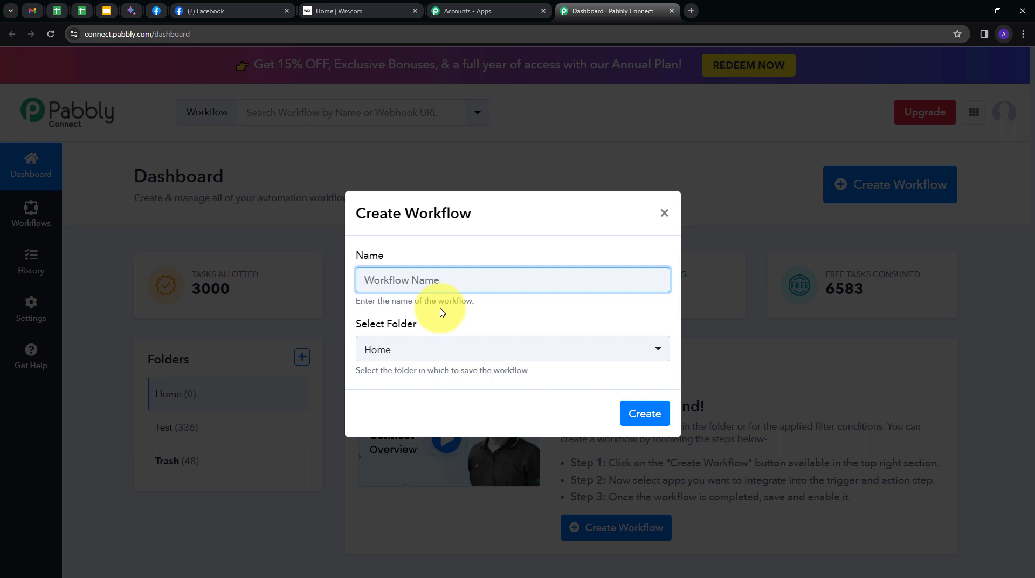
{"action": "key", "text": "ctrl+v"}
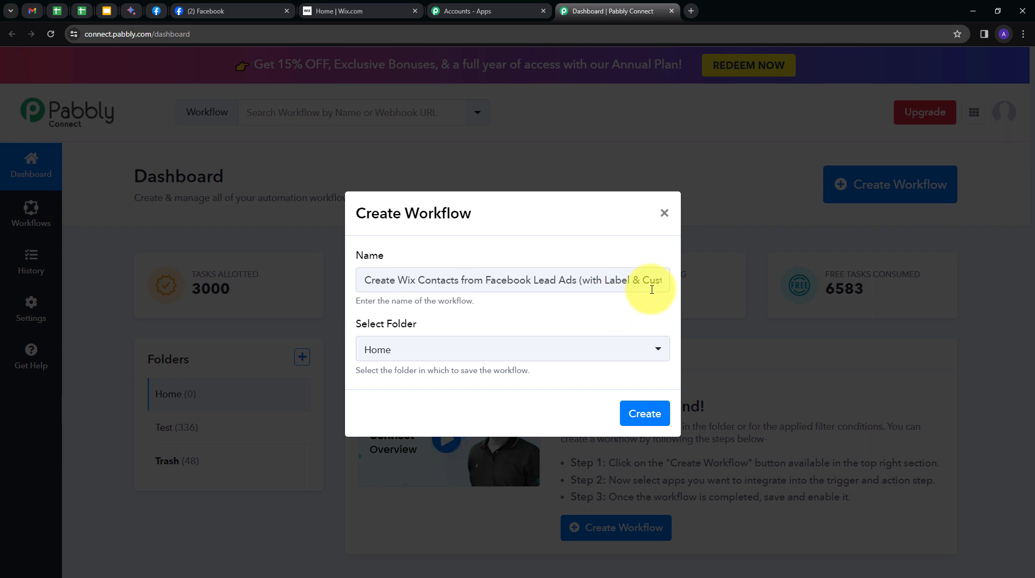
{"action": "left_click", "coordinate": [408, 349]}
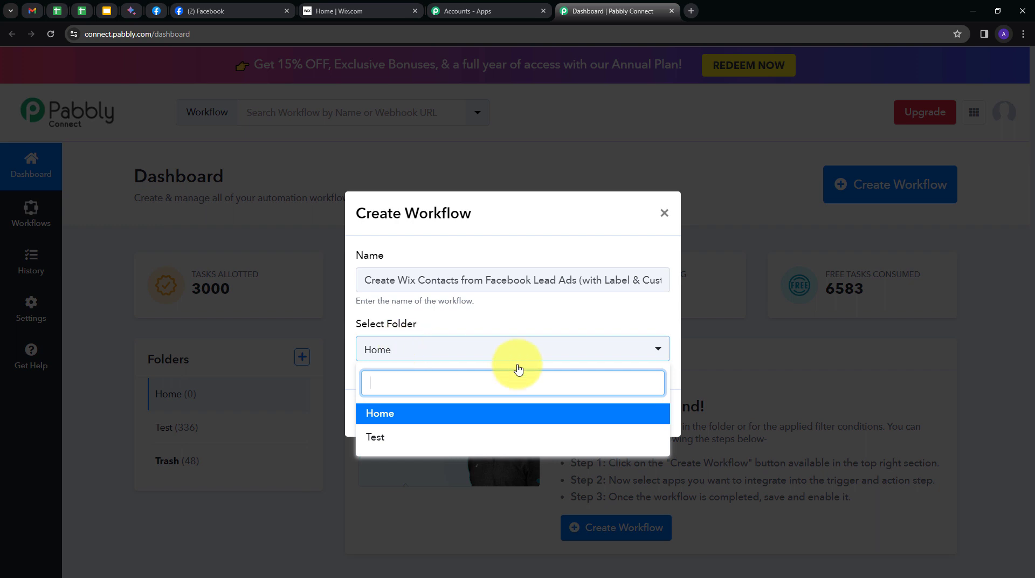
{"action": "left_click", "coordinate": [376, 416]}
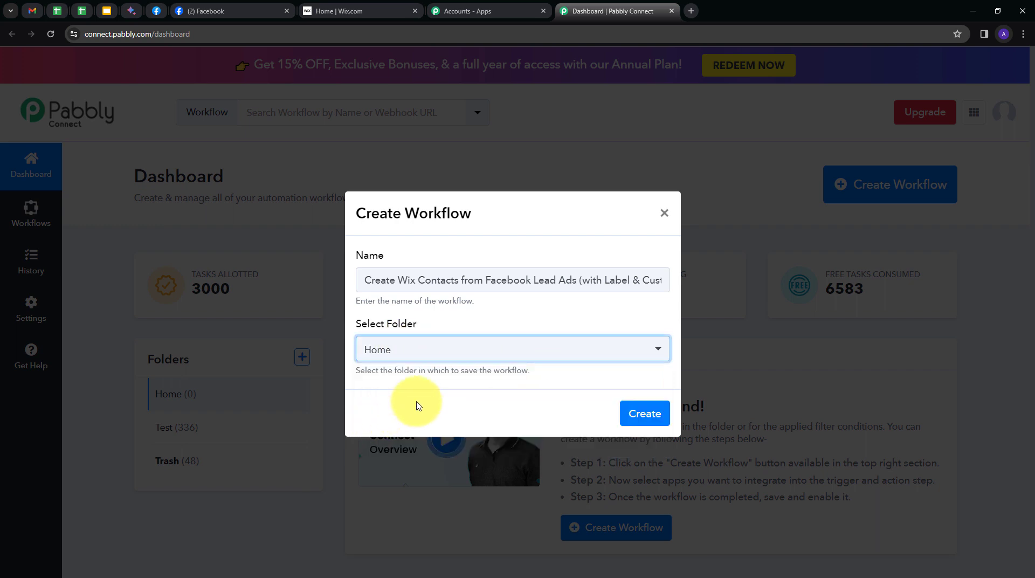
{"action": "left_click", "coordinate": [642, 416]}
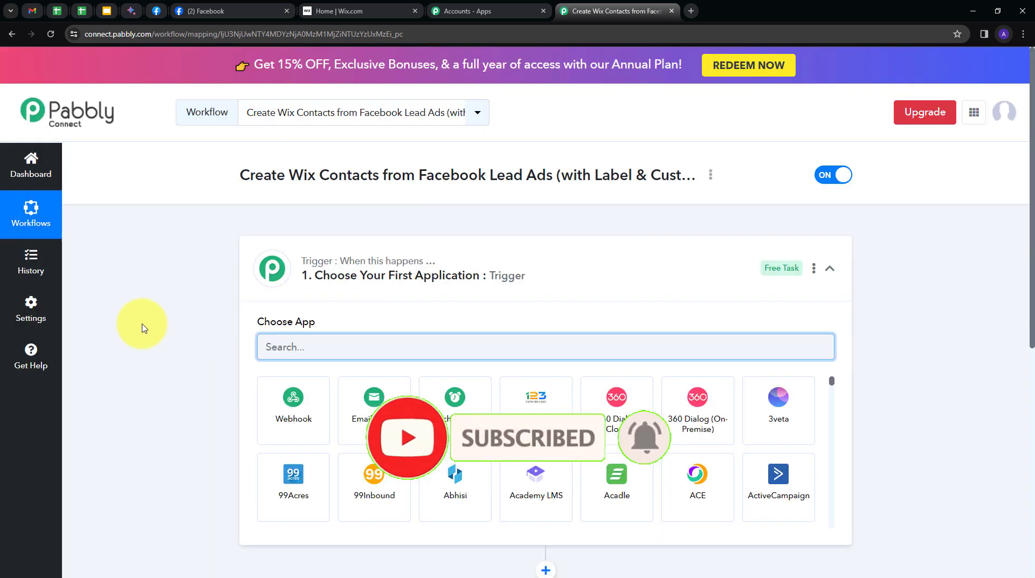
Set Facebook Lead Ads as the trigger app with the New Lead (Instant) event
{"action": "scroll", "coordinate": [159, 280], "scroll_direction": "down", "scroll_amount": 2}
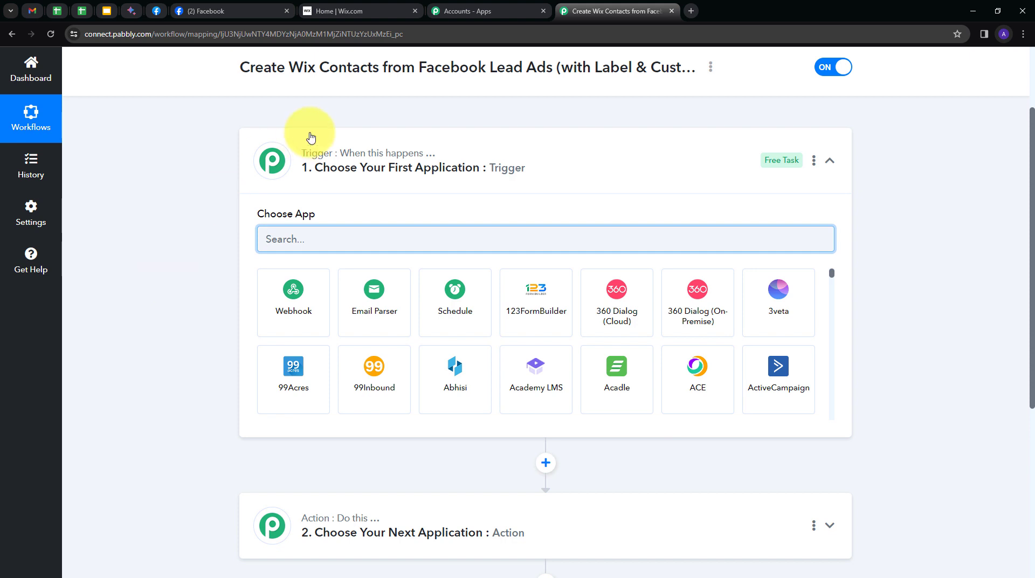
{"action": "mouse_move", "coordinate": [304, 513]}
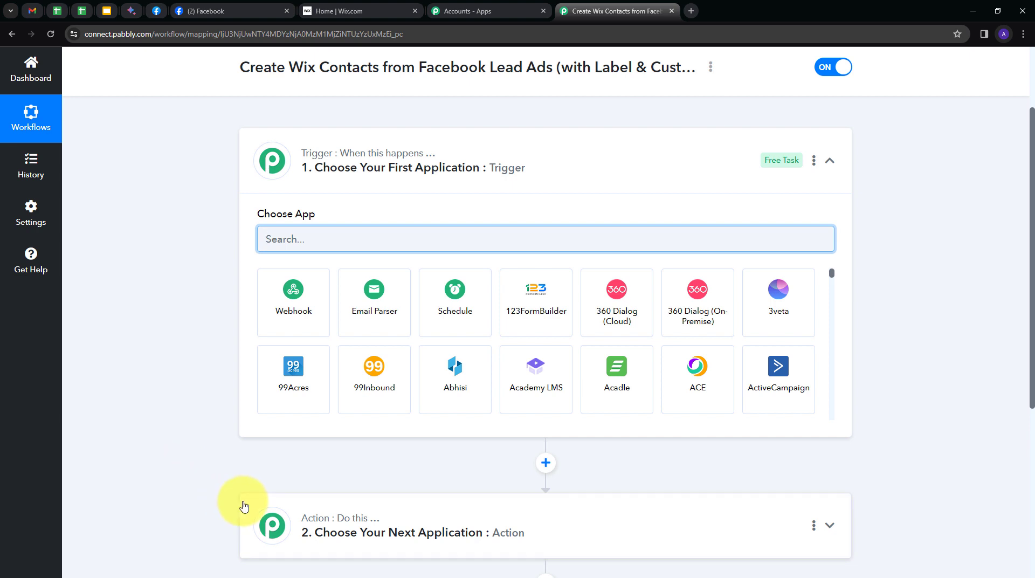
{"action": "mouse_move", "coordinate": [302, 157]}
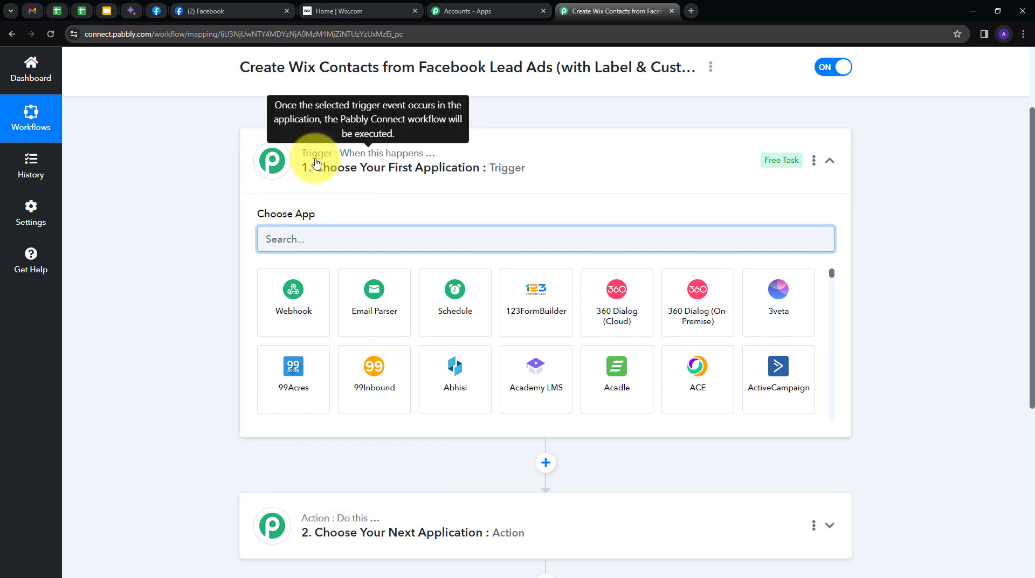
{"action": "type", "text": "fa"}
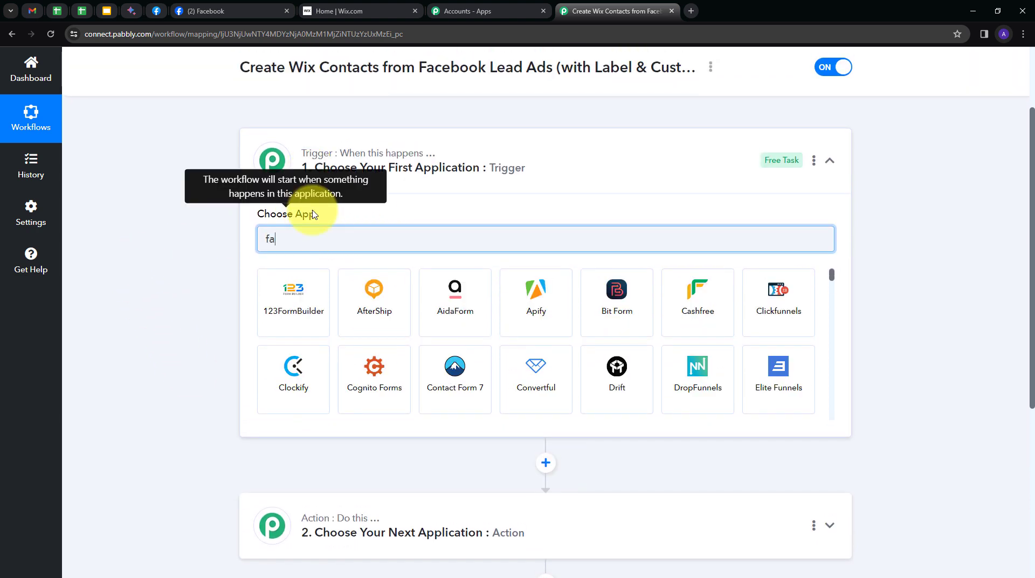
{"action": "type", "text": "ce"}
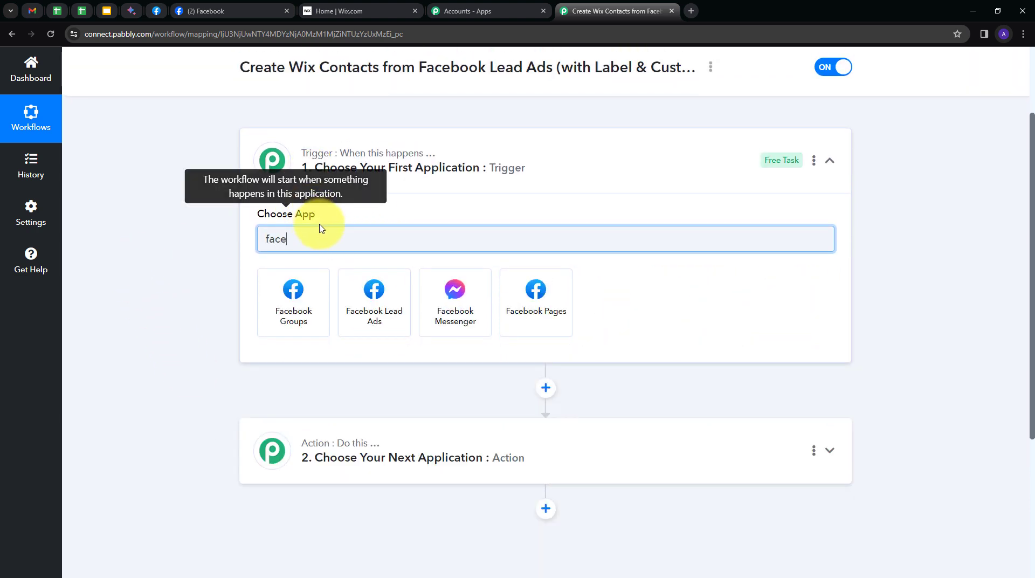
{"action": "left_click", "coordinate": [375, 301]}
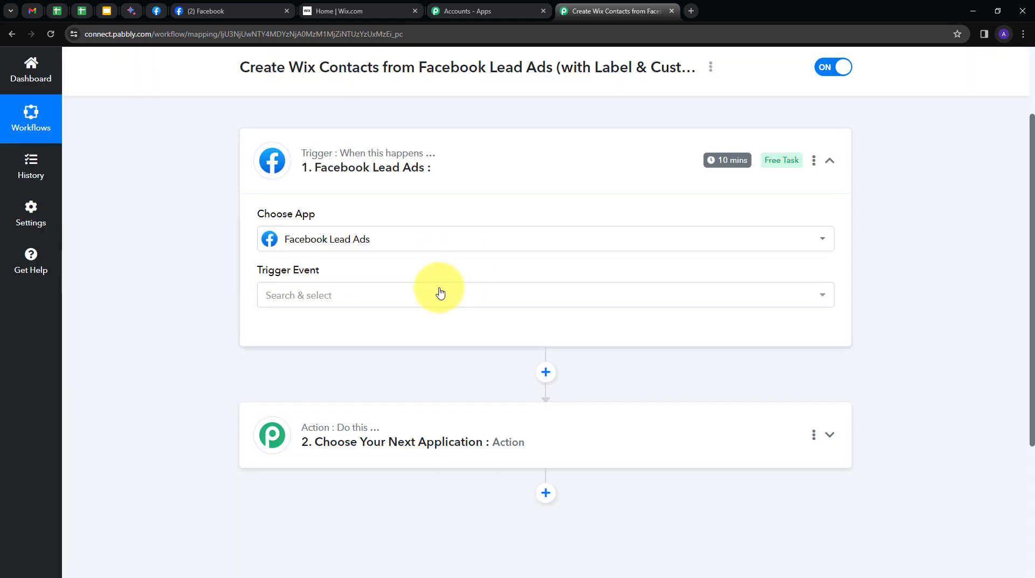
{"action": "left_click", "coordinate": [412, 296]}
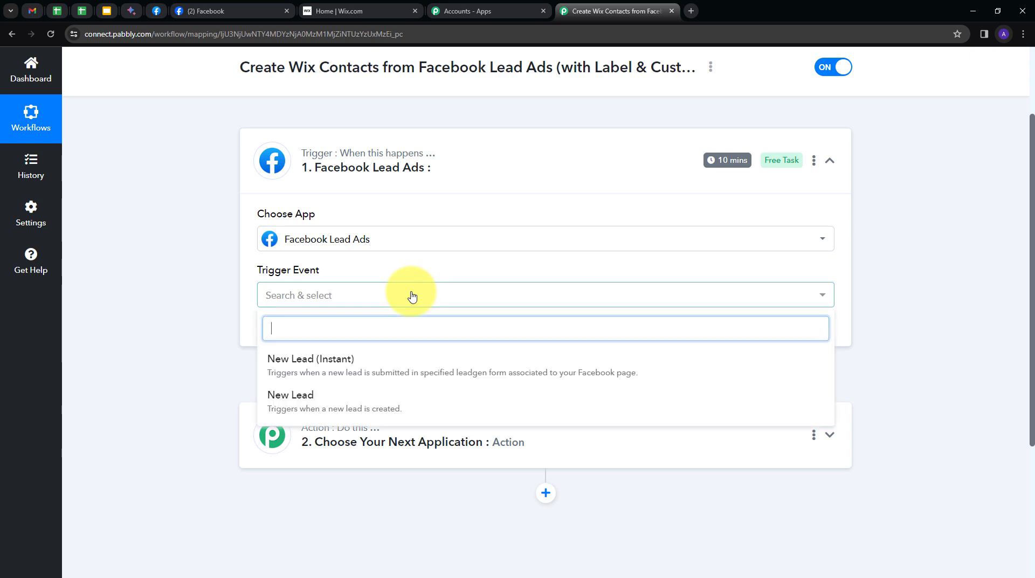
{"action": "left_click", "coordinate": [320, 368]}
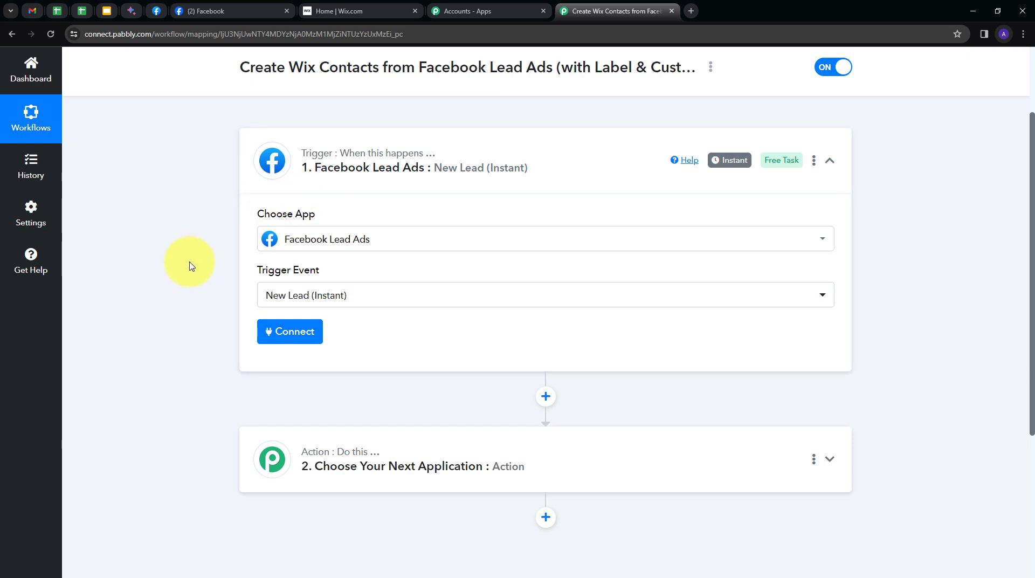
Authorise a new Facebook Lead Ads connection, then return to the Facebook page
{"action": "left_click", "coordinate": [271, 334]}
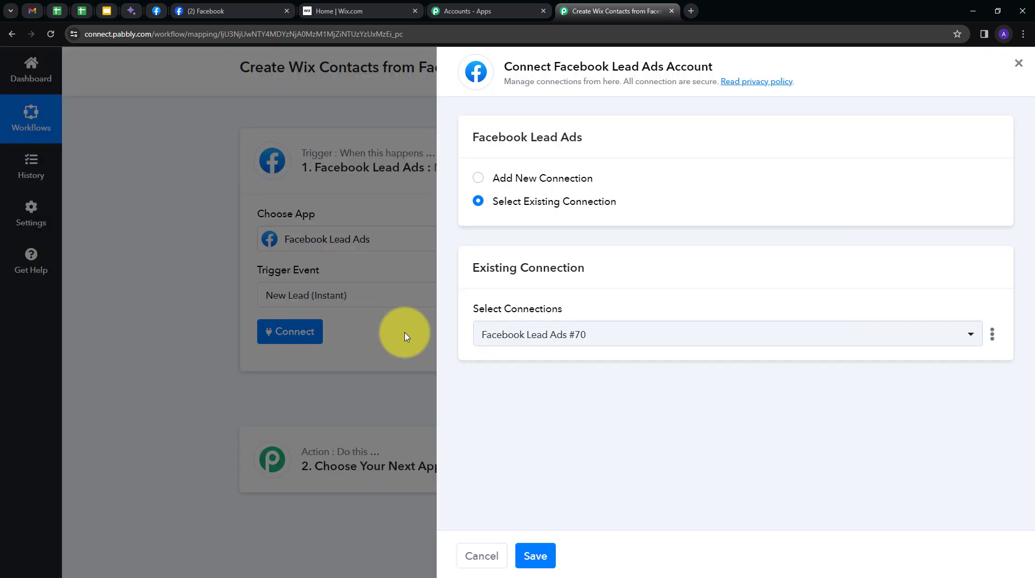
{"action": "left_click", "coordinate": [507, 180]}
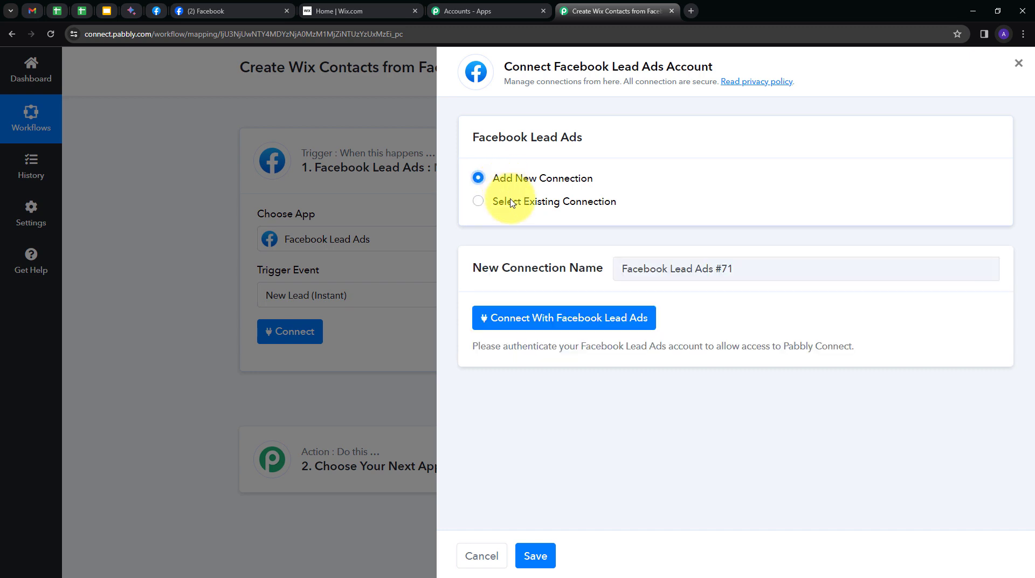
{"action": "left_click", "coordinate": [575, 320]}
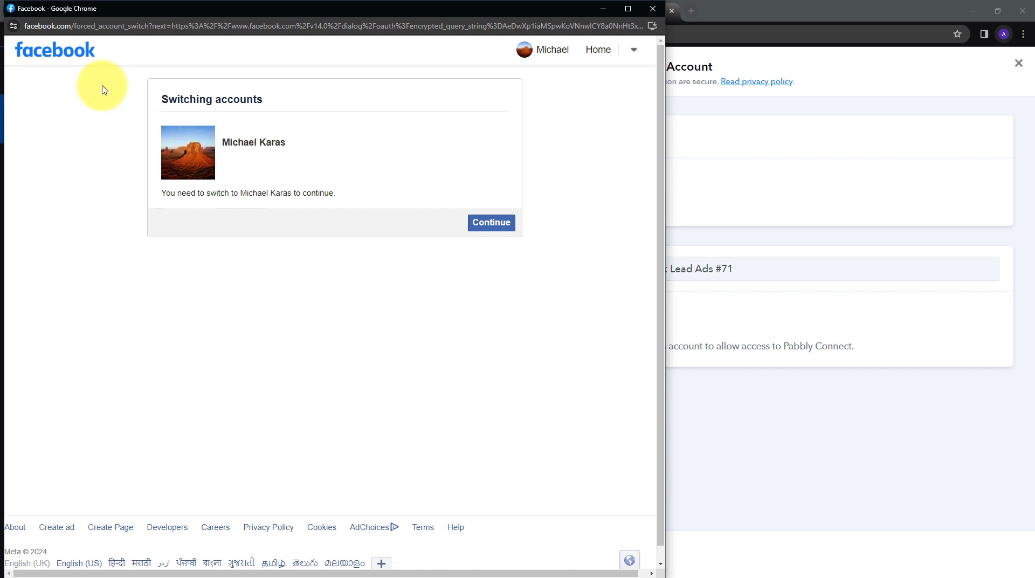
{"action": "left_click", "coordinate": [492, 222]}
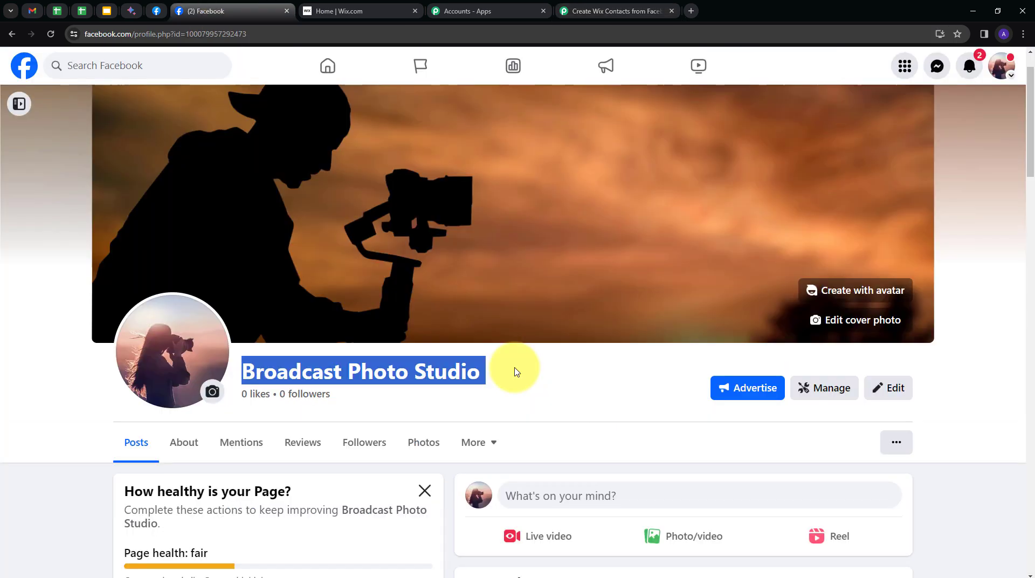
{"action": "left_click", "coordinate": [499, 365]}
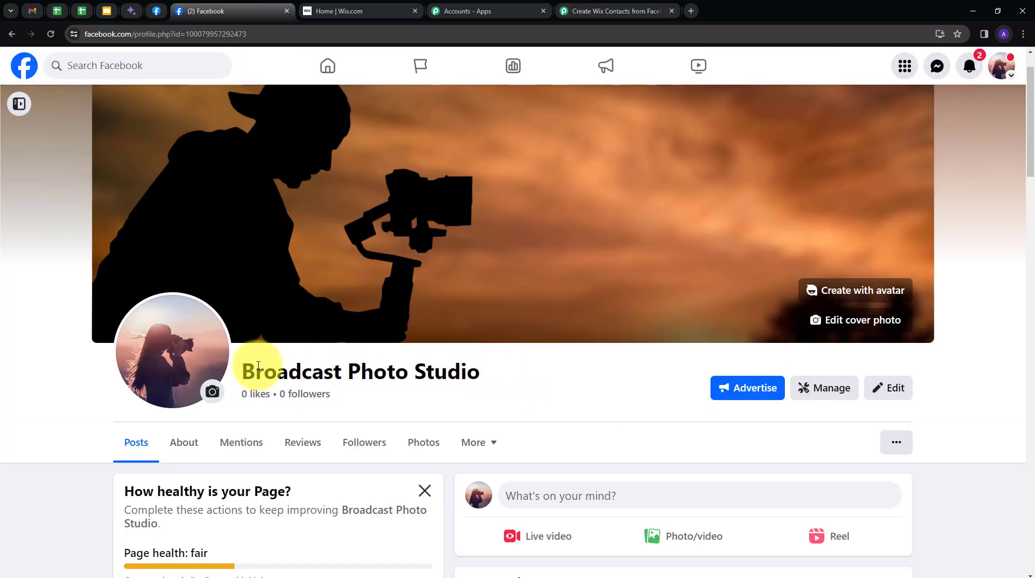
Open the page's Instant Forms list in Meta Business Suite's All tools
{"action": "left_click_drag", "start_coordinate": [243, 366], "coordinate": [475, 371]}
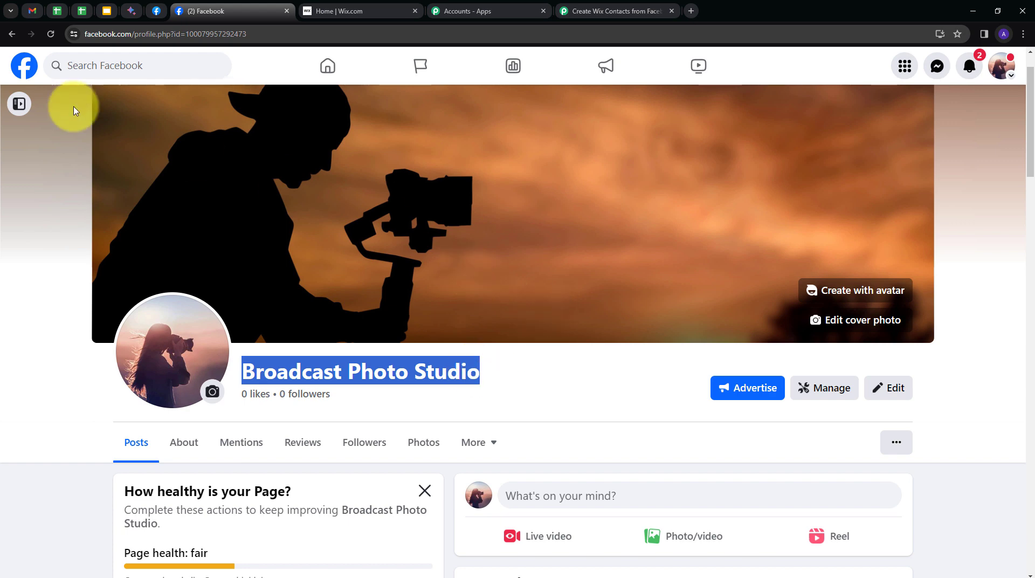
{"action": "left_click", "coordinate": [19, 105]}
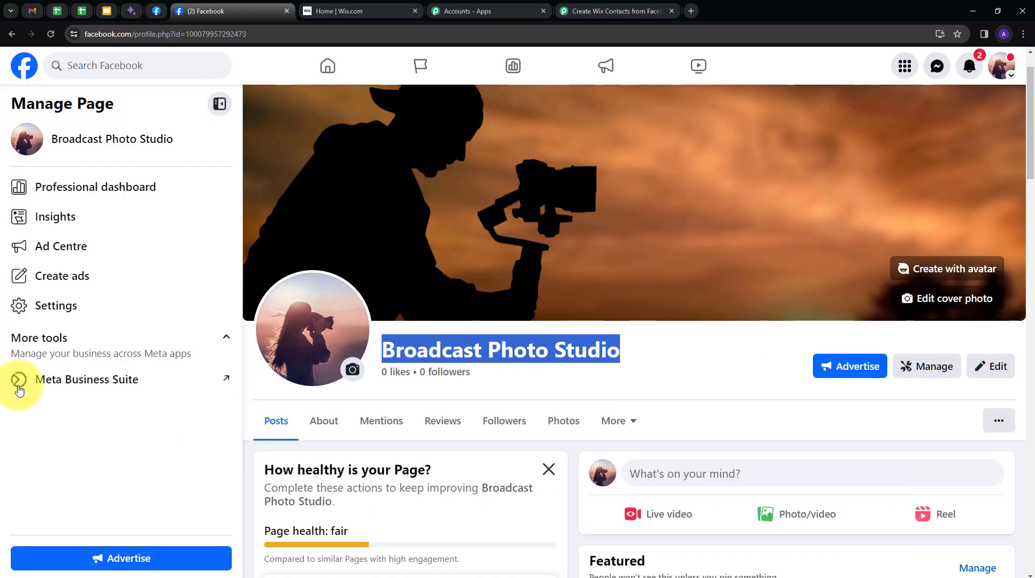
{"action": "left_click", "coordinate": [69, 380]}
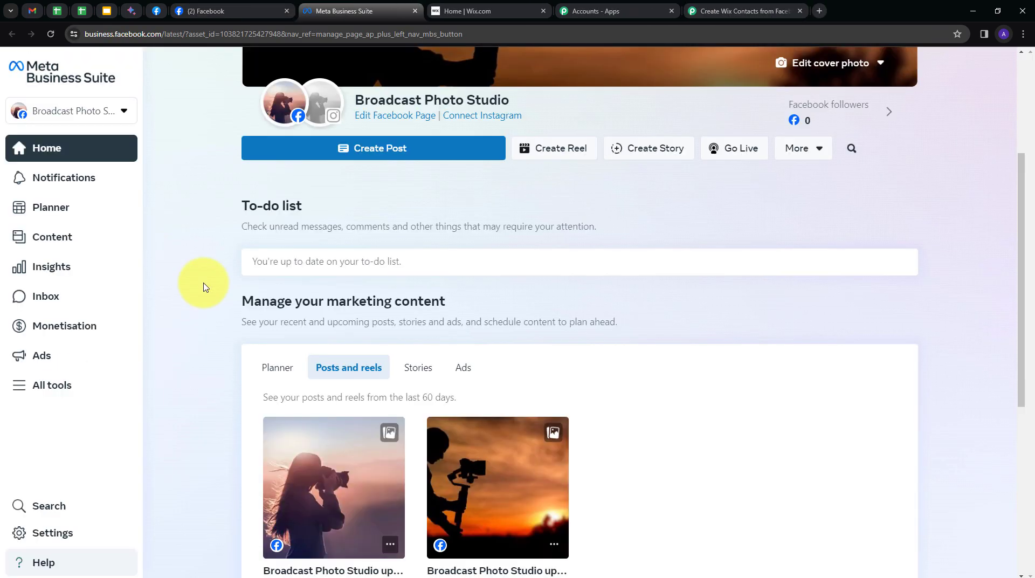
{"action": "left_click", "coordinate": [45, 388]}
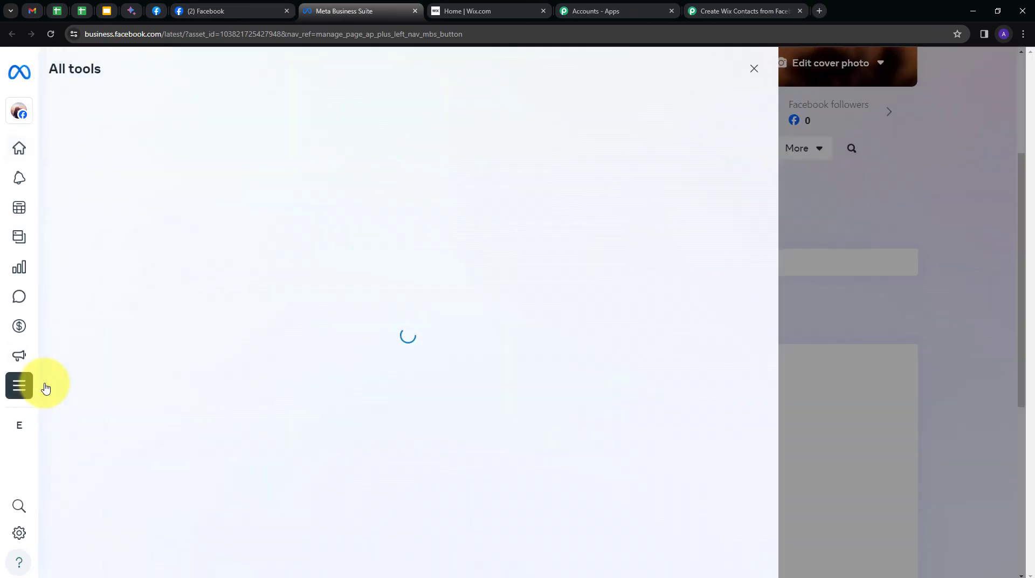
{"action": "scroll", "coordinate": [347, 270], "scroll_direction": "down", "scroll_amount": 10}
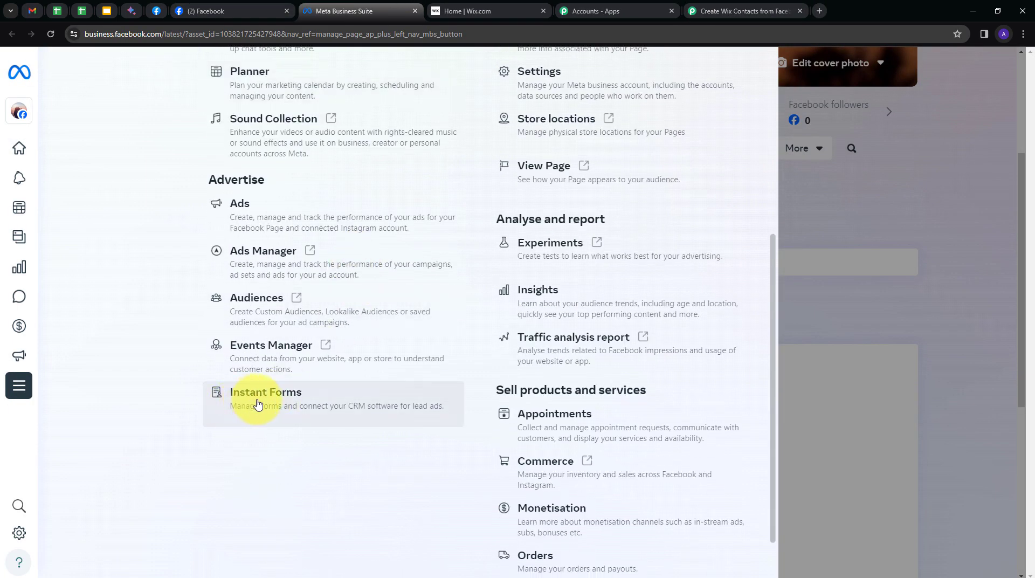
{"action": "left_click", "coordinate": [261, 397]}
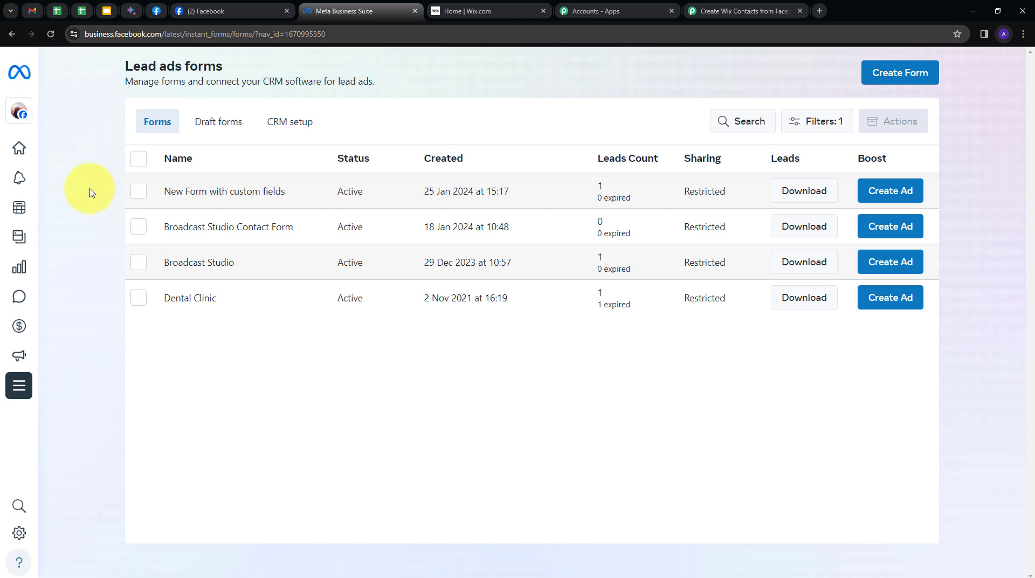
Preview every page of 'New Form with custom fields', then go back to Pabbly
{"action": "left_click", "coordinate": [203, 194]}
{"action": "scroll", "coordinate": [635, 294], "scroll_direction": "down", "scroll_amount": 6}
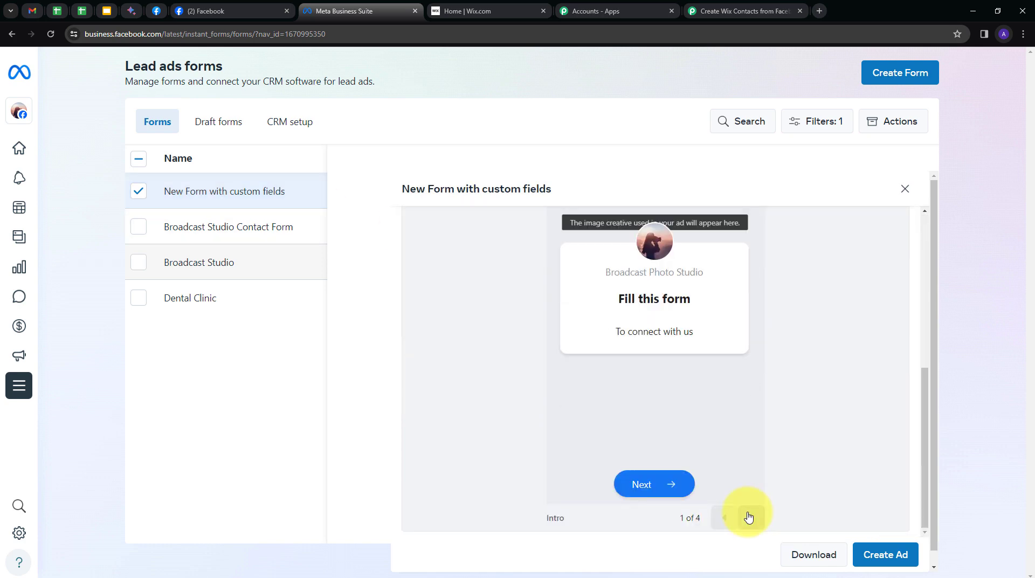
{"action": "left_click", "coordinate": [751, 517]}
{"action": "scroll", "coordinate": [638, 299], "scroll_direction": "down", "scroll_amount": 4}
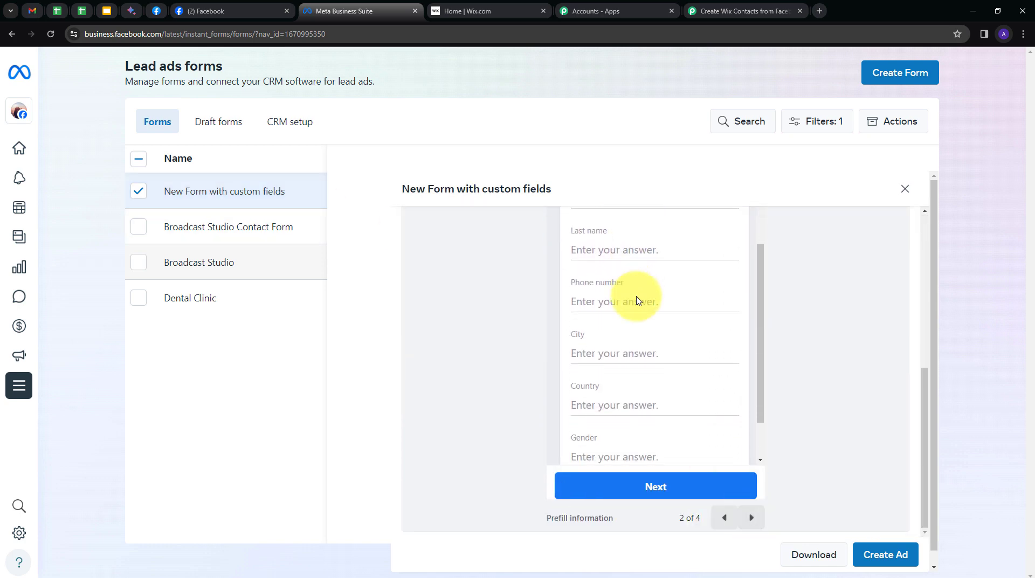
{"action": "scroll", "coordinate": [638, 296], "scroll_direction": "up", "scroll_amount": 5}
{"action": "scroll", "coordinate": [593, 319], "scroll_direction": "down", "scroll_amount": 3}
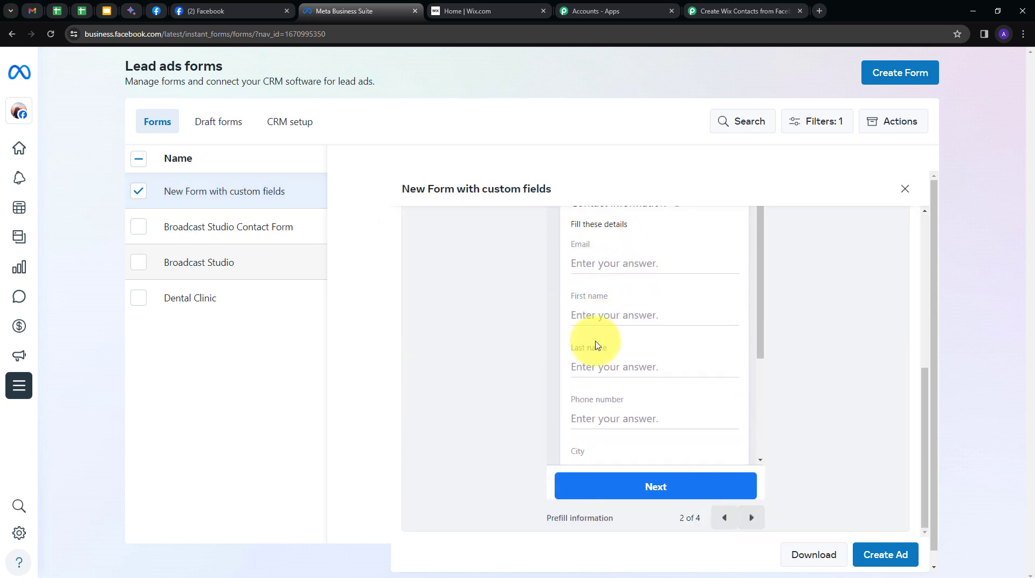
{"action": "scroll", "coordinate": [596, 363], "scroll_direction": "down", "scroll_amount": 2}
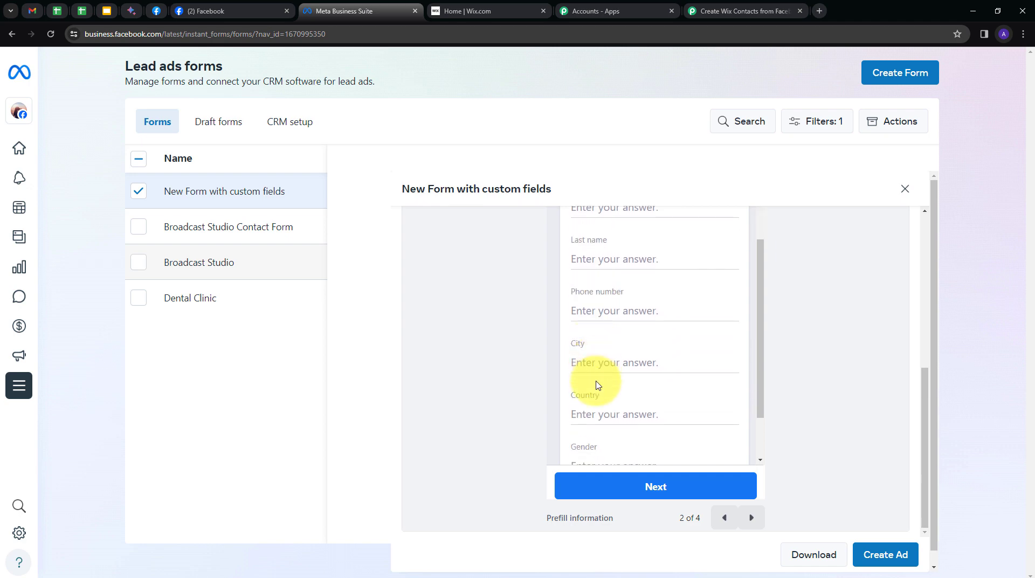
{"action": "left_click", "coordinate": [752, 518]}
{"action": "left_click", "coordinate": [752, 517]}
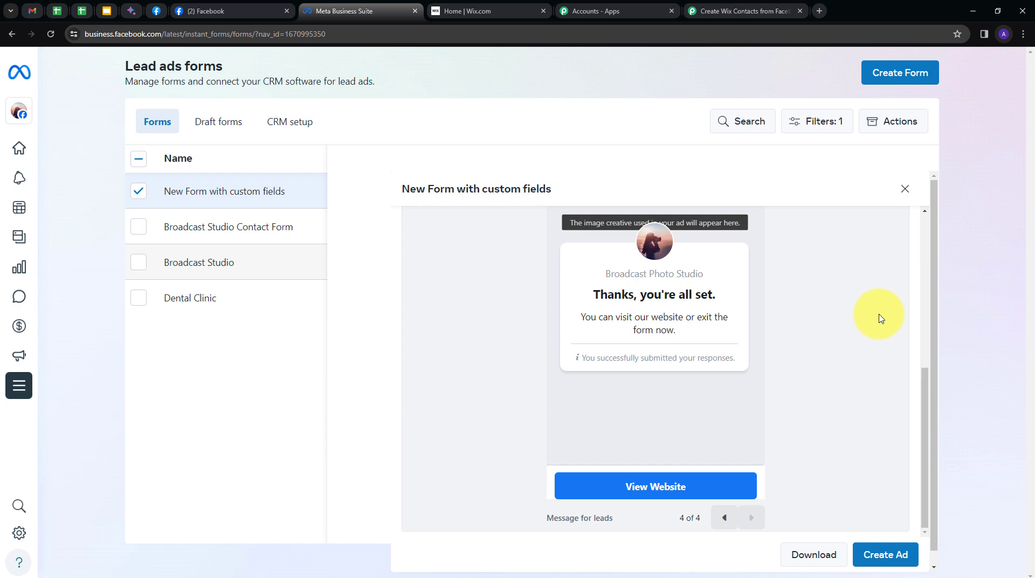
{"action": "left_click", "coordinate": [905, 189]}
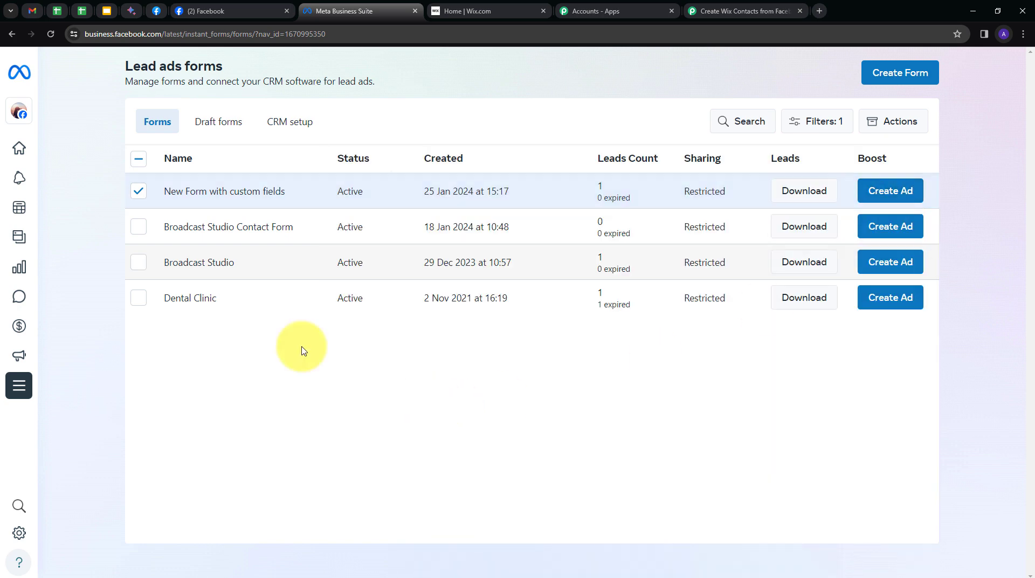
{"action": "left_click", "coordinate": [717, 11]}
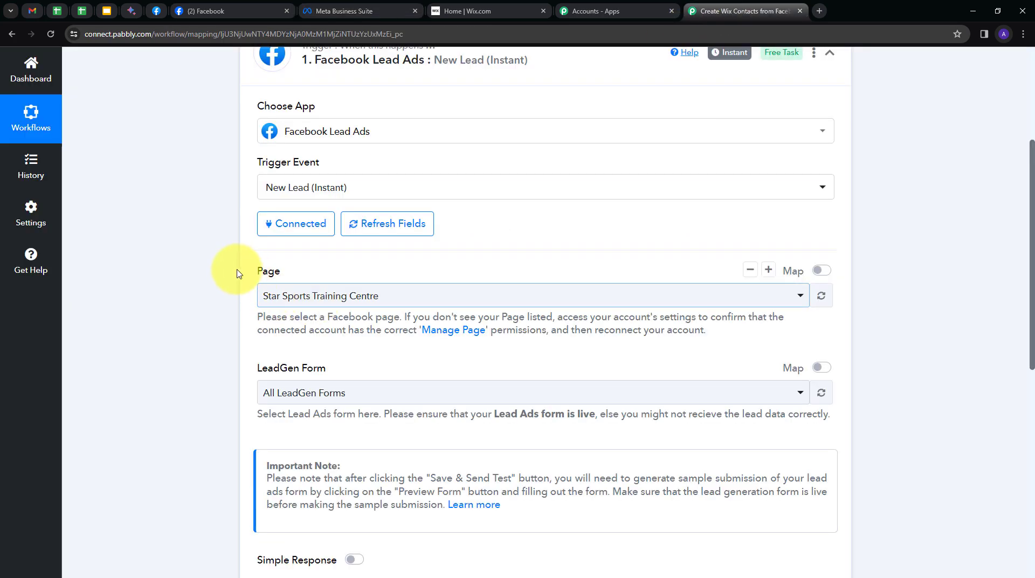
Choose Page 'Broadcast Photo Studio' and LeadGen Form 'New Form with custom fields'
{"action": "left_click", "coordinate": [469, 297]}
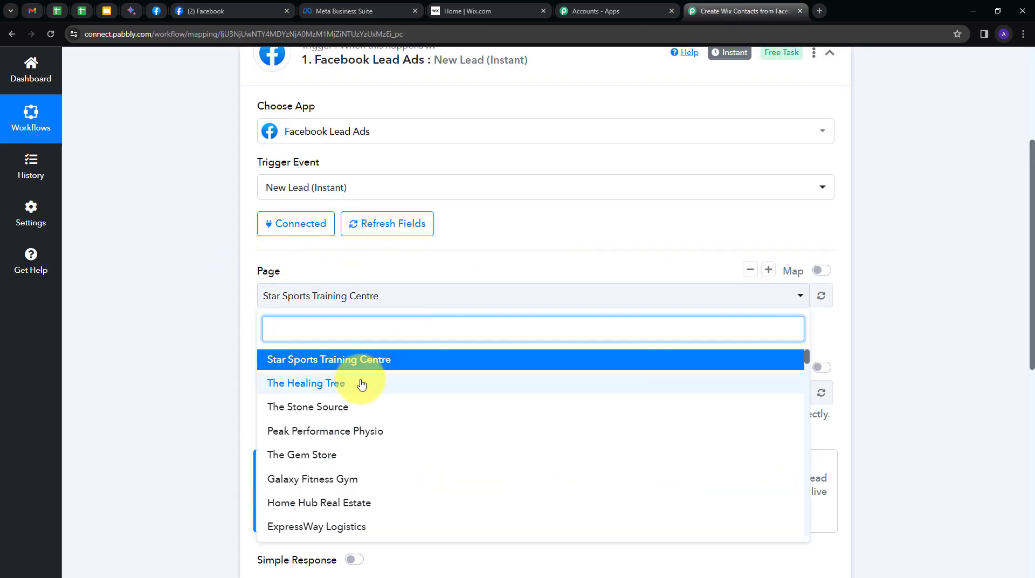
{"action": "scroll", "coordinate": [361, 385], "scroll_direction": "down", "scroll_amount": 2}
{"action": "scroll", "coordinate": [361, 391], "scroll_direction": "up", "scroll_amount": 2}
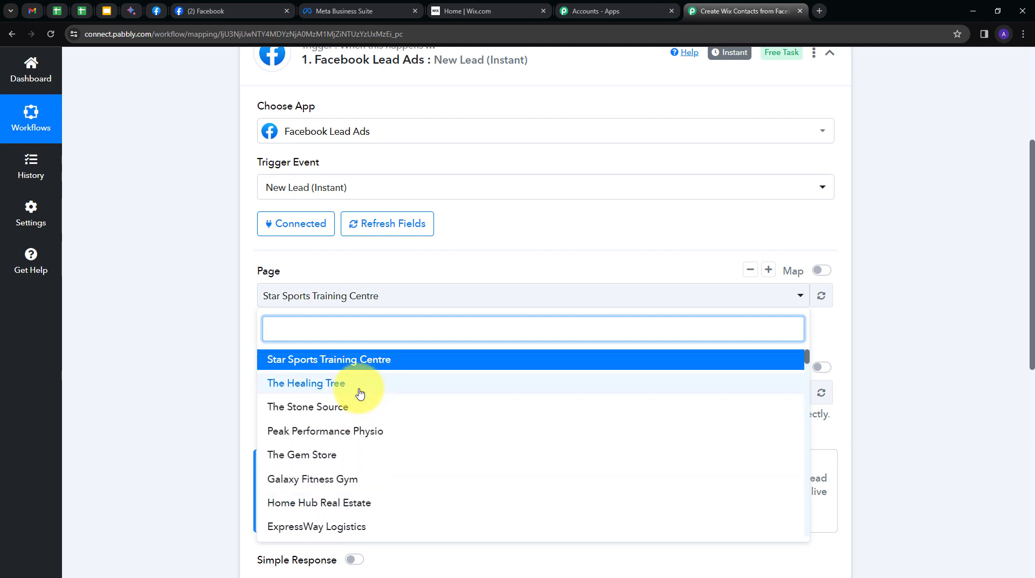
{"action": "scroll", "coordinate": [360, 392], "scroll_direction": "down", "scroll_amount": 2}
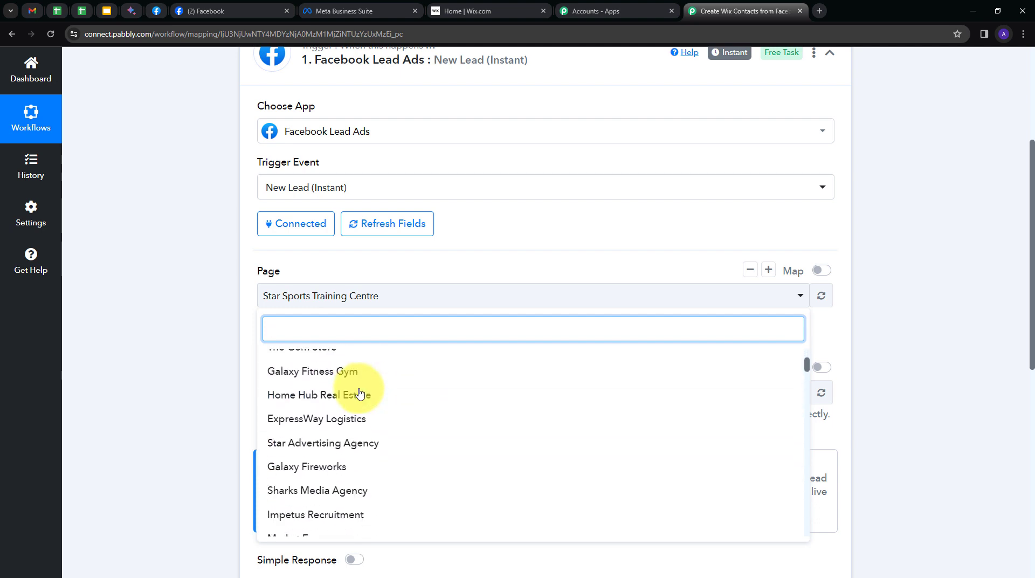
{"action": "scroll", "coordinate": [363, 390], "scroll_direction": "down", "scroll_amount": 1}
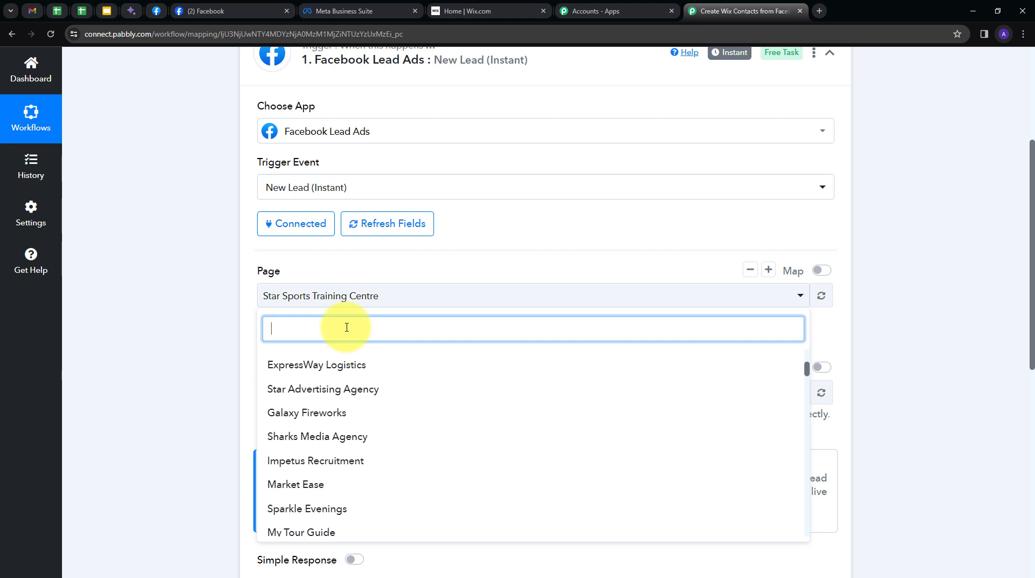
{"action": "type", "text": "br"}
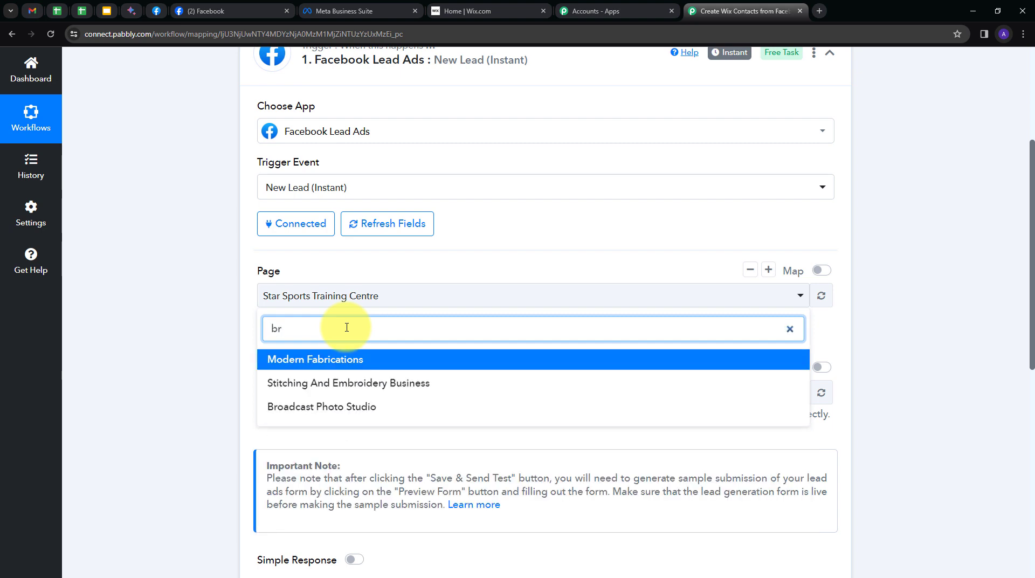
{"action": "left_click", "coordinate": [306, 407]}
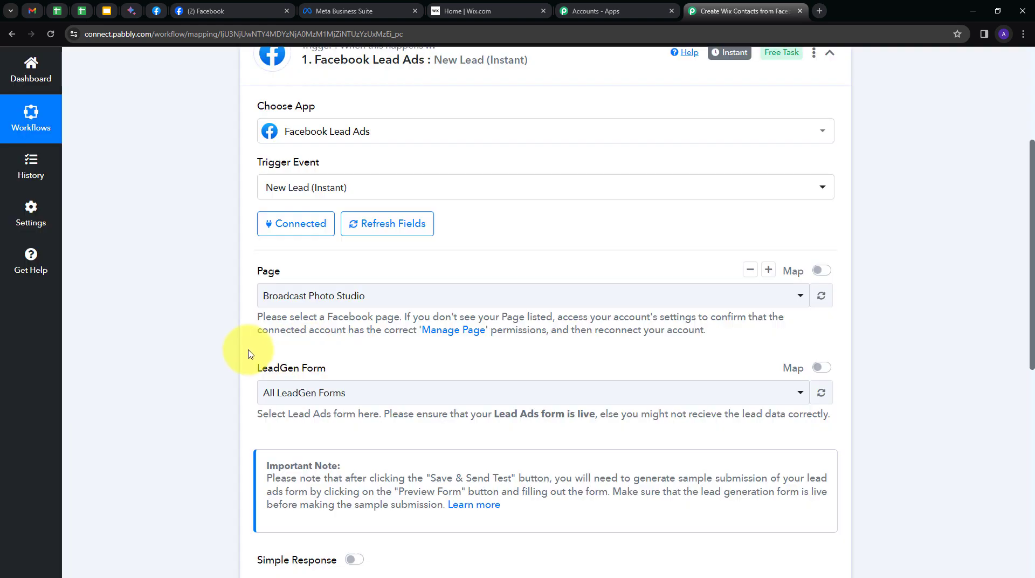
{"action": "left_click", "coordinate": [395, 394]}
{"action": "scroll", "coordinate": [389, 475], "scroll_direction": "down", "scroll_amount": 1}
{"action": "scroll", "coordinate": [399, 481], "scroll_direction": "up", "scroll_amount": 1}
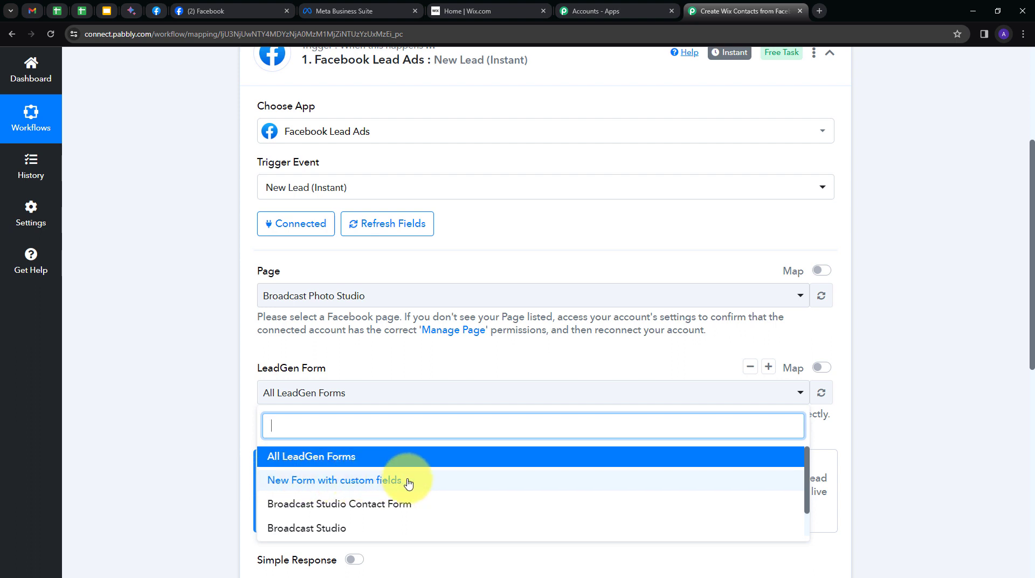
{"action": "left_click", "coordinate": [366, 484]}
{"action": "scroll", "coordinate": [264, 420], "scroll_direction": "down", "scroll_amount": 1}
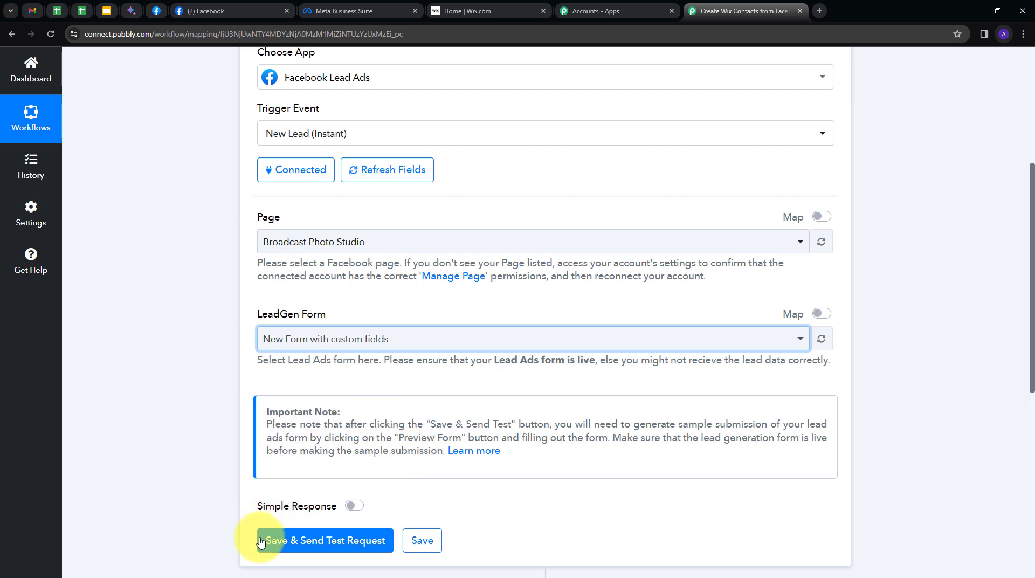
Save the trigger to await a test lead and open Meta's Lead Ads Testing Tool
{"action": "left_click", "coordinate": [296, 541]}
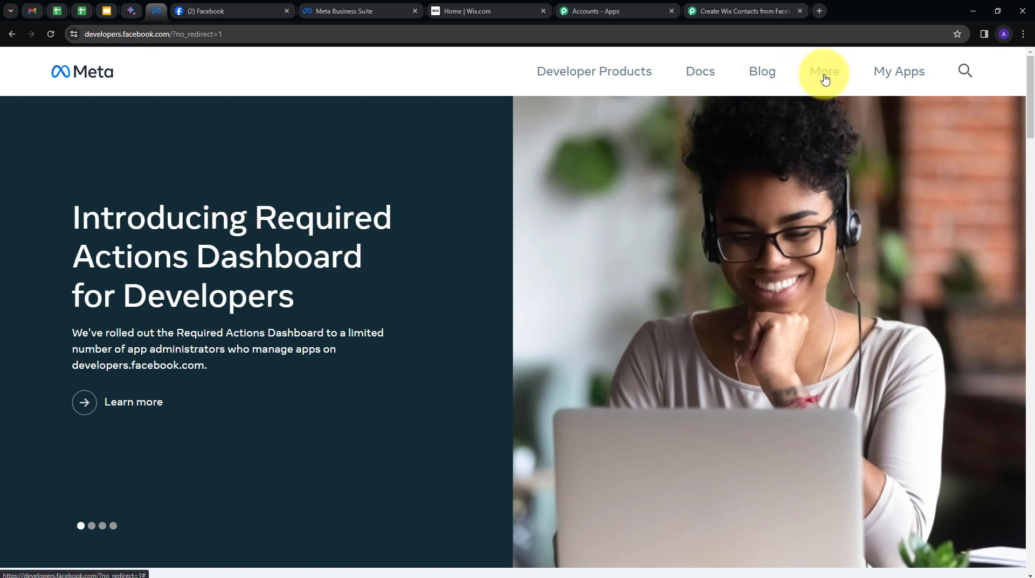
{"action": "left_click", "coordinate": [825, 80]}
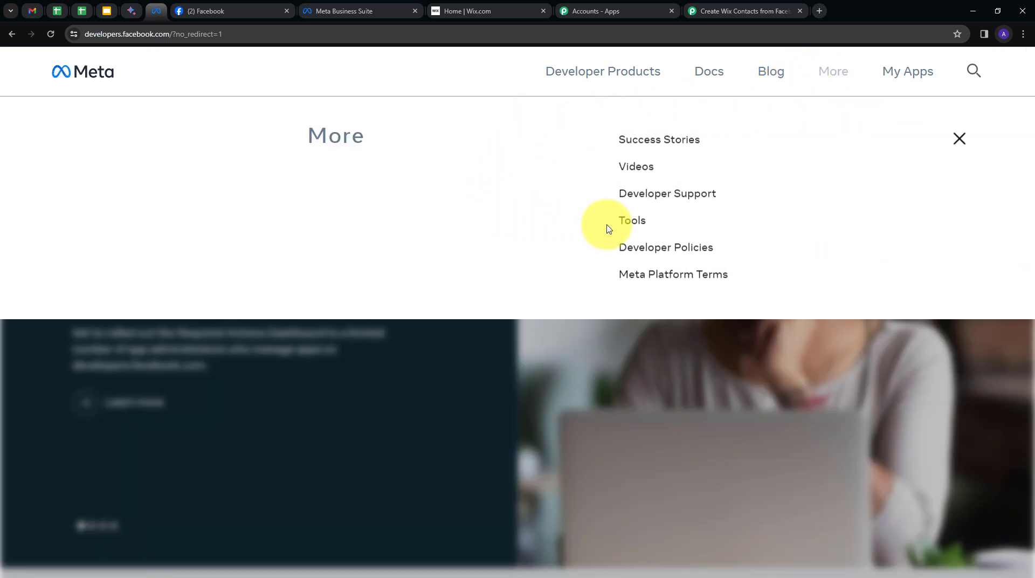
{"action": "left_click", "coordinate": [634, 223]}
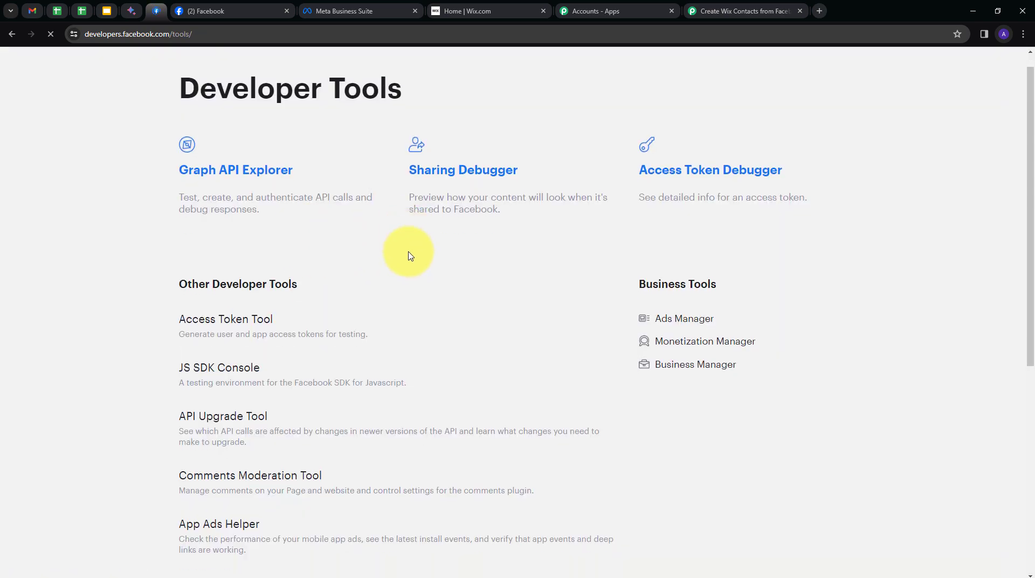
{"action": "scroll", "coordinate": [378, 254], "scroll_direction": "down", "scroll_amount": 4}
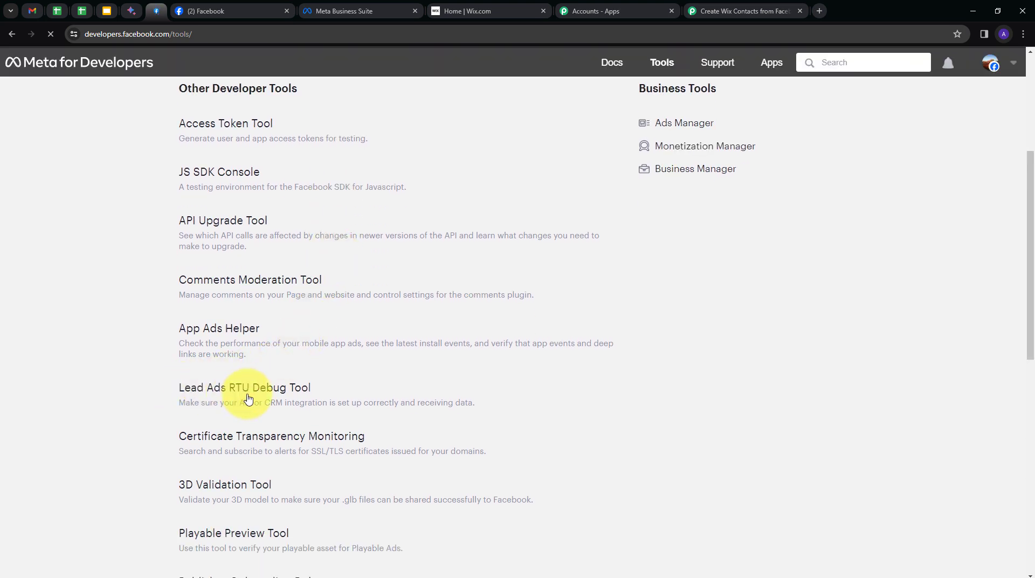
{"action": "left_click", "coordinate": [216, 395]}
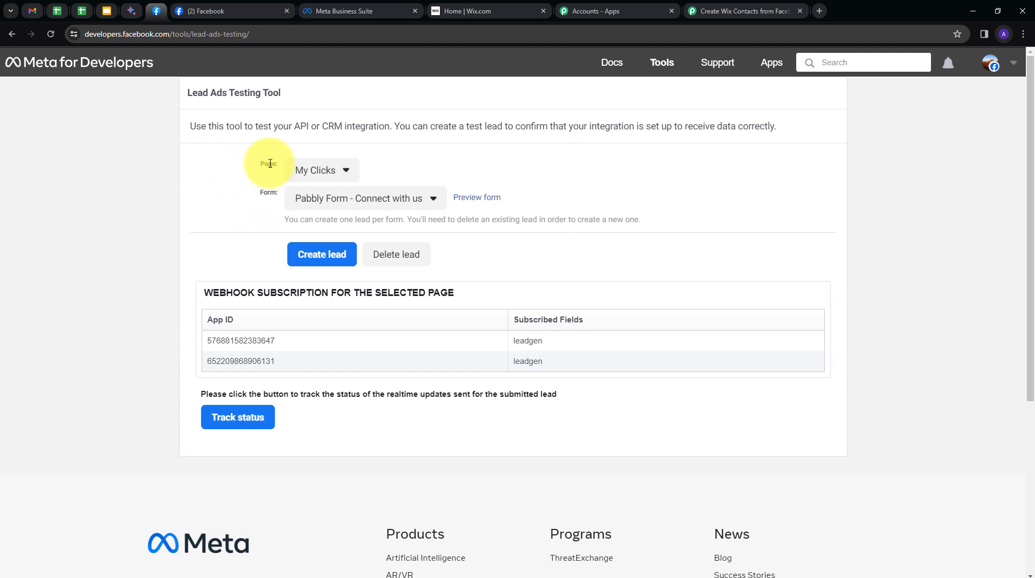
Pick Broadcast Photo Studio and its New Form with custom fields, then preview the form
{"action": "left_click", "coordinate": [342, 176]}
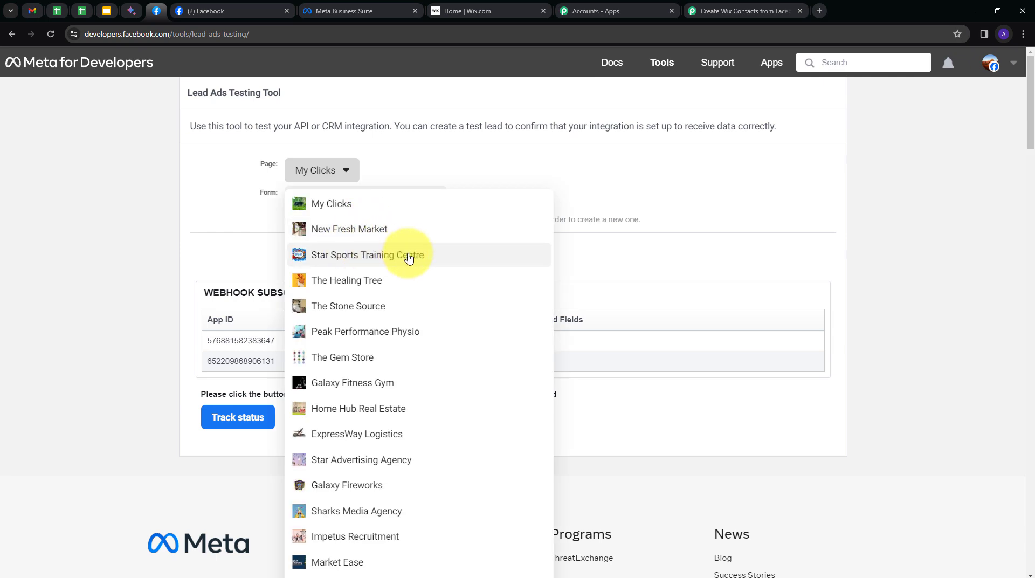
{"action": "scroll", "coordinate": [409, 258], "scroll_direction": "down", "scroll_amount": 15}
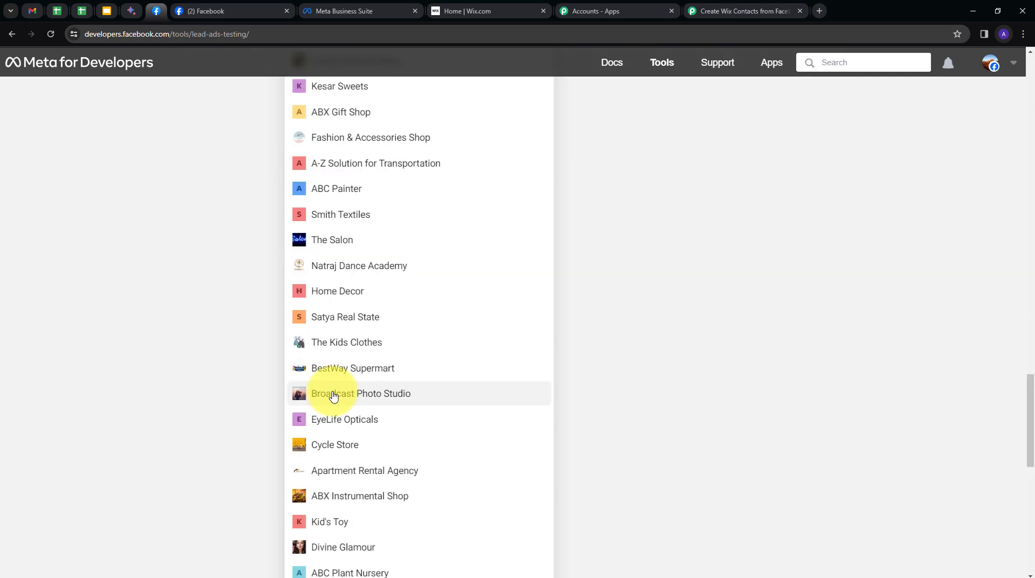
{"action": "left_click", "coordinate": [323, 399]}
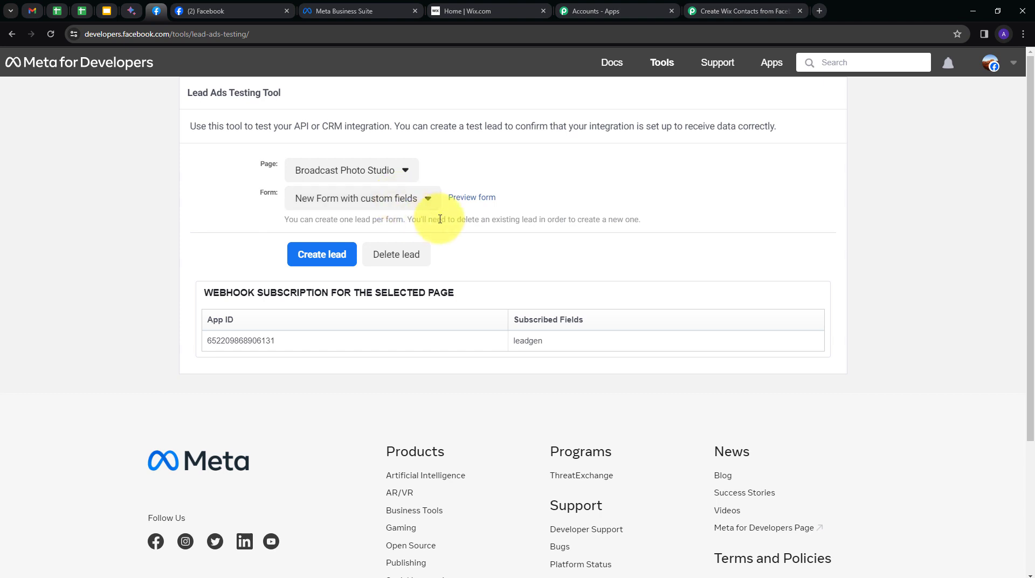
{"action": "left_click", "coordinate": [467, 199]}
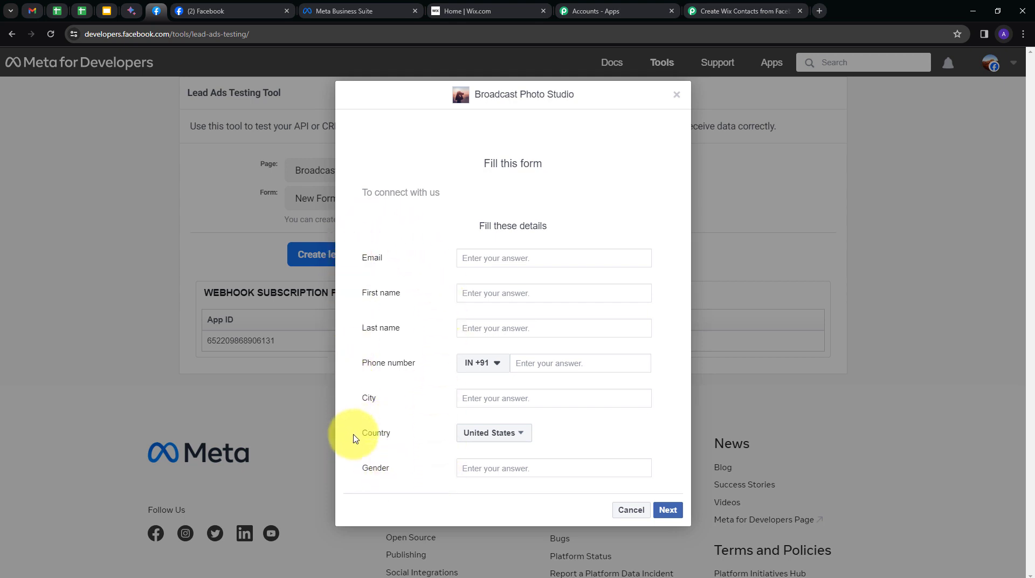
Enter the test lead's e-mail, first name 'New', last name 'Lead' and phone number
{"action": "left_click", "coordinate": [505, 254]}
{"action": "key", "text": "ctrl+v"}
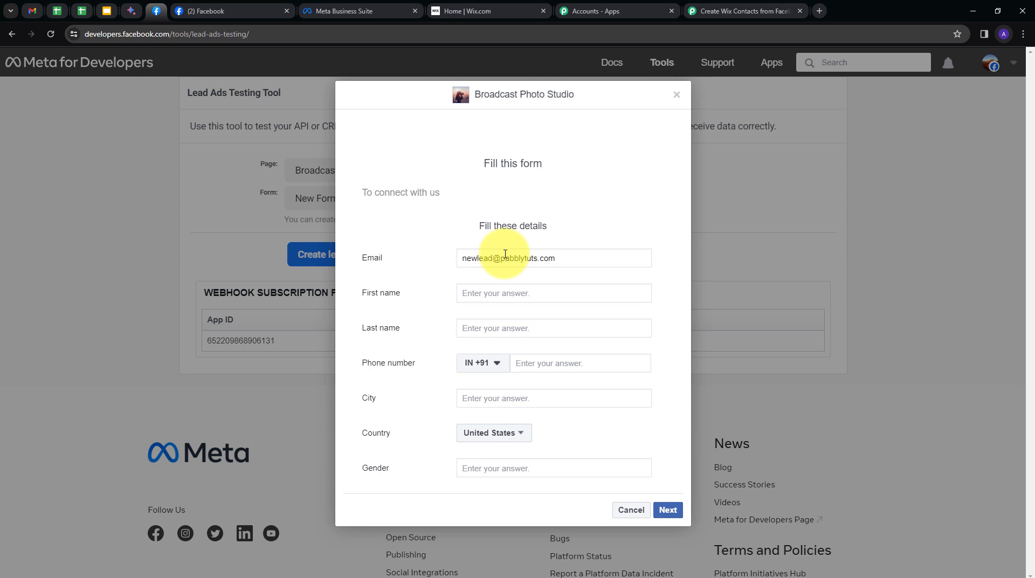
{"action": "key", "text": "Tab"}
{"action": "key", "text": "Tab"}
{"action": "key", "text": "Tab"}
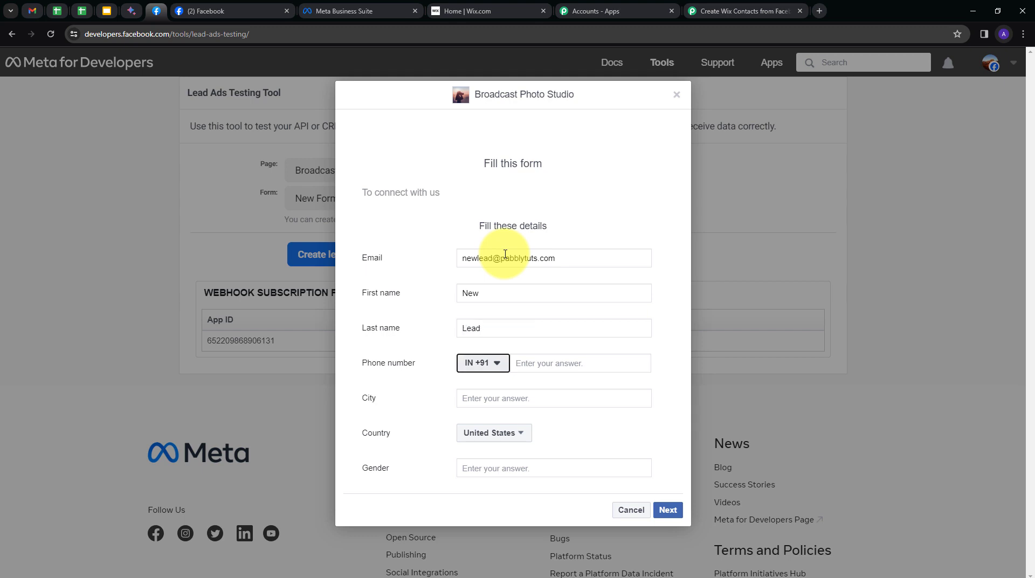
{"action": "key", "text": "Tab"}
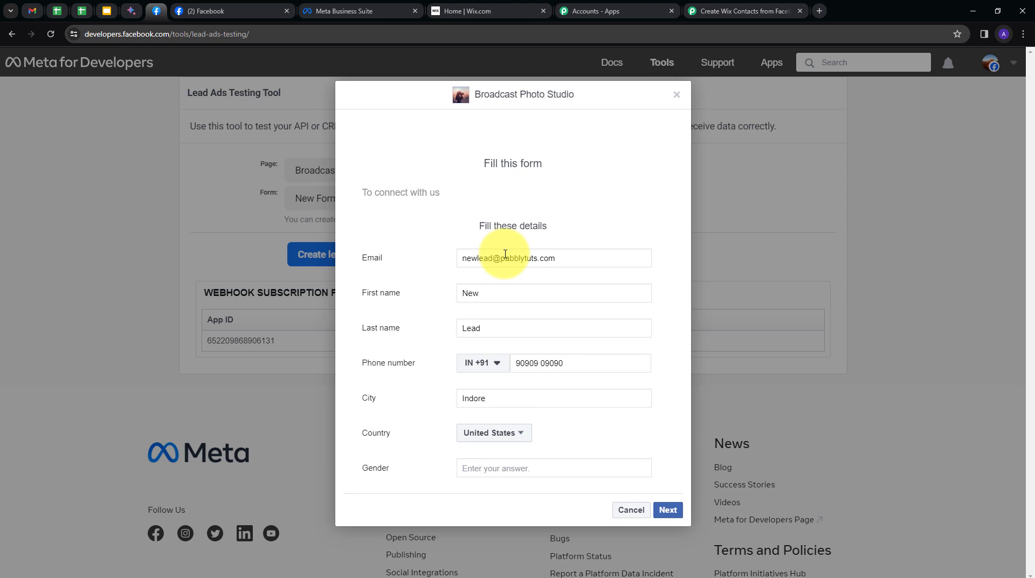
Choose country India and gender Male, submit the test lead, and return to Pabbly
{"action": "left_click", "coordinate": [492, 433]}
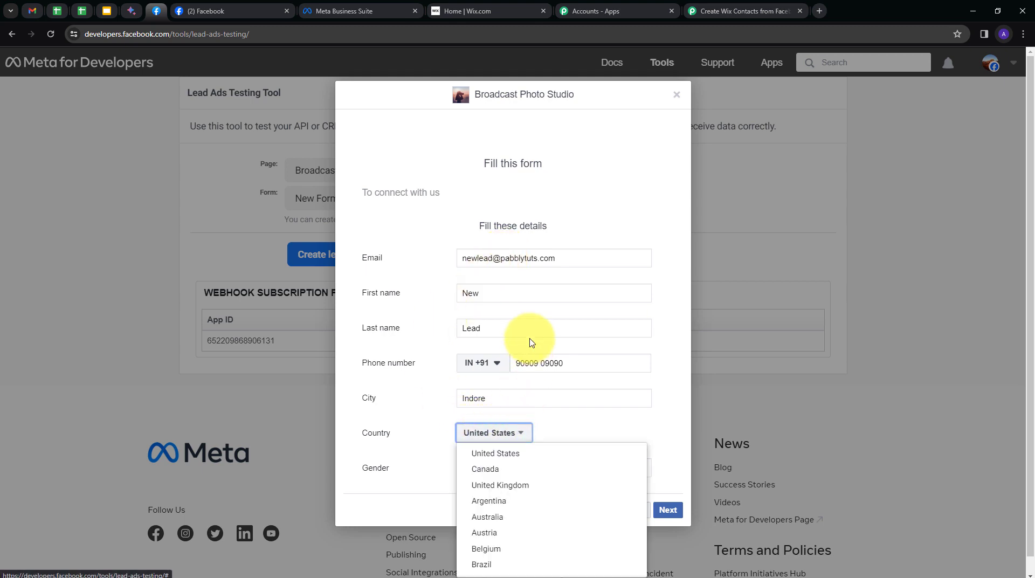
{"action": "scroll", "coordinate": [504, 518], "scroll_direction": "down", "scroll_amount": 5}
{"action": "left_click", "coordinate": [492, 501]}
{"action": "left_click", "coordinate": [487, 468]}
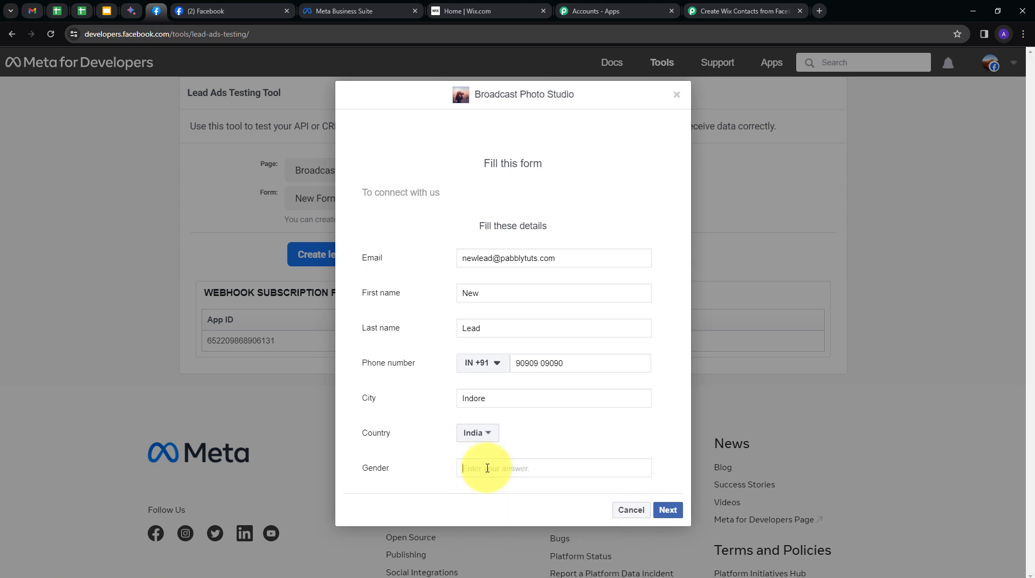
{"action": "type", "text": "Male"}
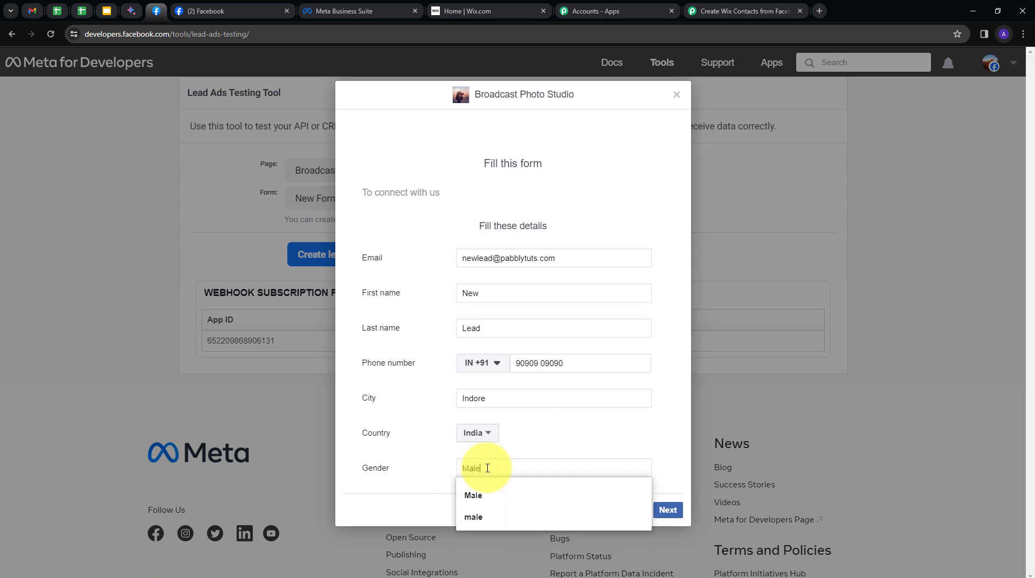
{"action": "left_click", "coordinate": [534, 447]}
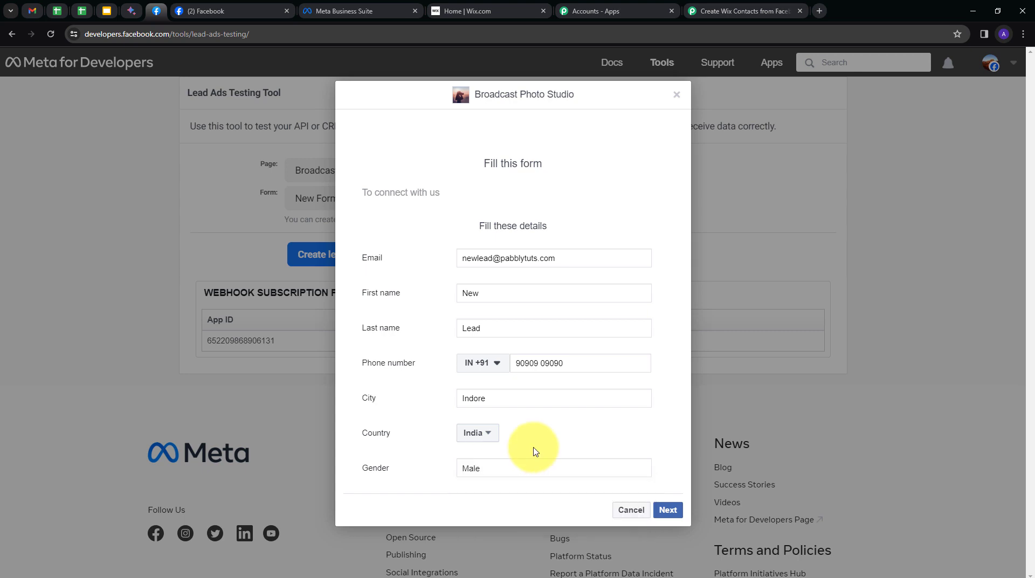
{"action": "left_click", "coordinate": [670, 510]}
{"action": "left_click", "coordinate": [664, 251]}
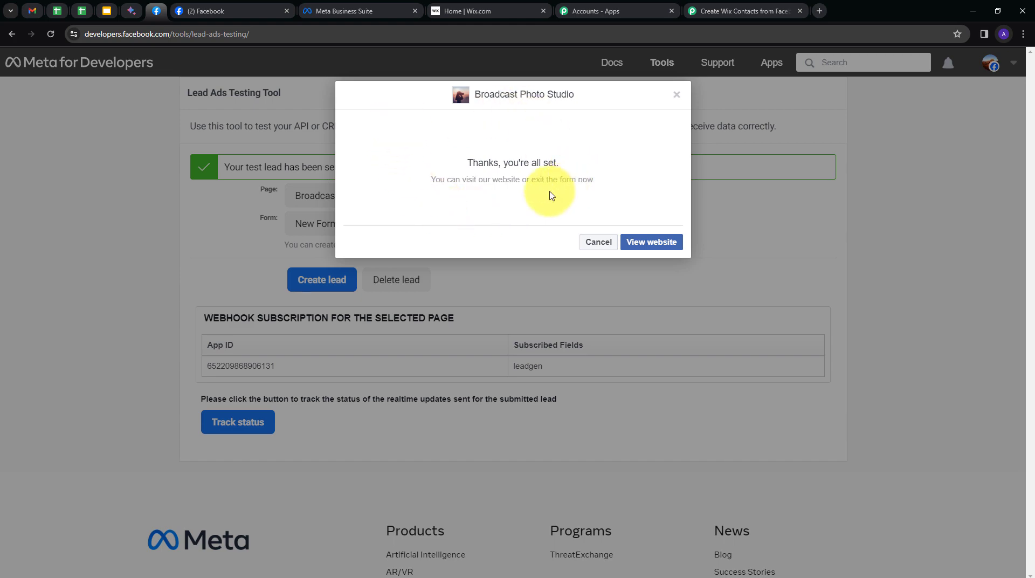
{"action": "left_click", "coordinate": [732, 7]}
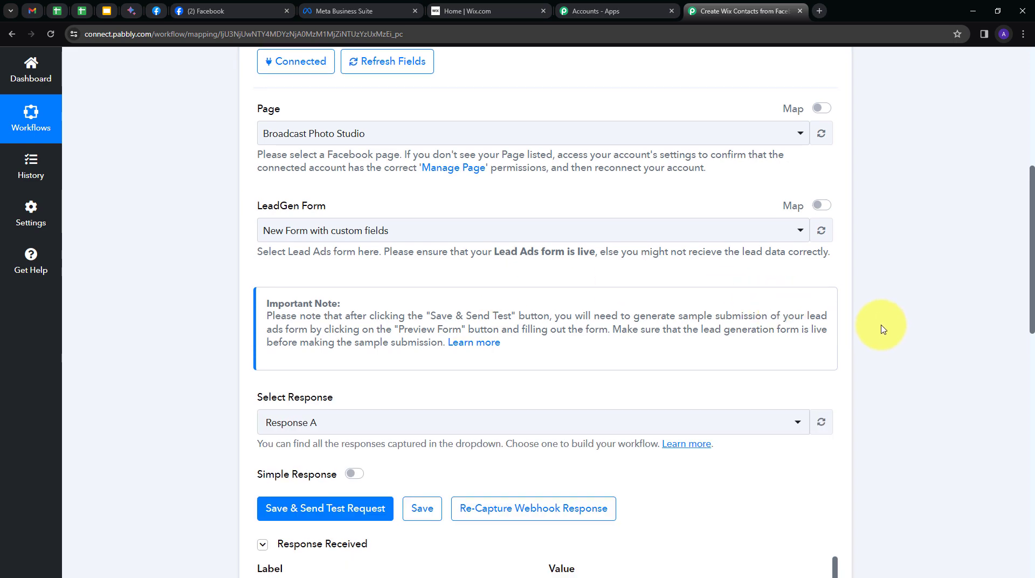
Inspect the received values: e-mail, name New Lead, phone, Indore, IN and Male
{"action": "scroll", "coordinate": [879, 318], "scroll_direction": "down", "scroll_amount": 7}
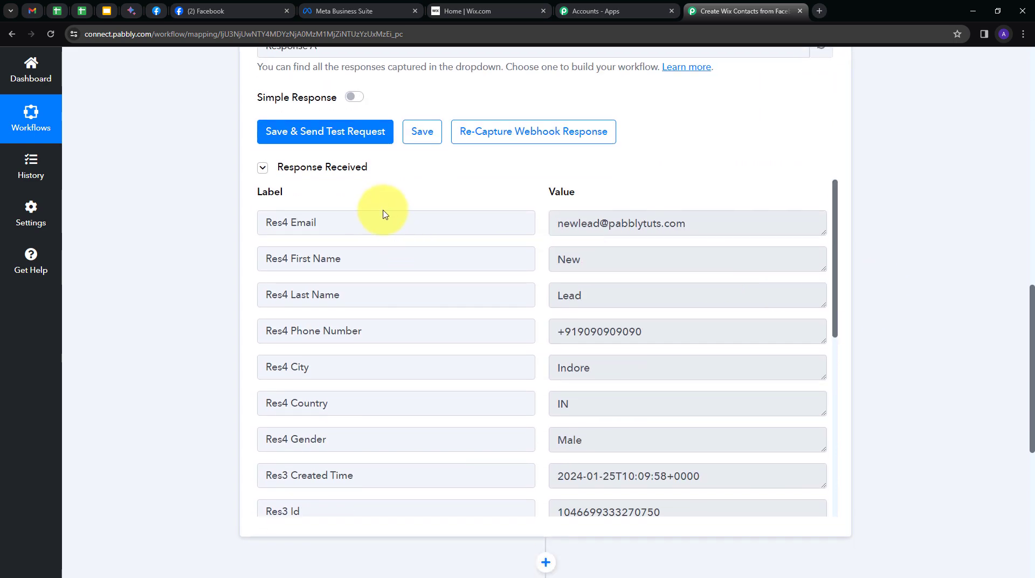
{"action": "left_click_drag", "start_coordinate": [699, 227], "coordinate": [534, 247]}
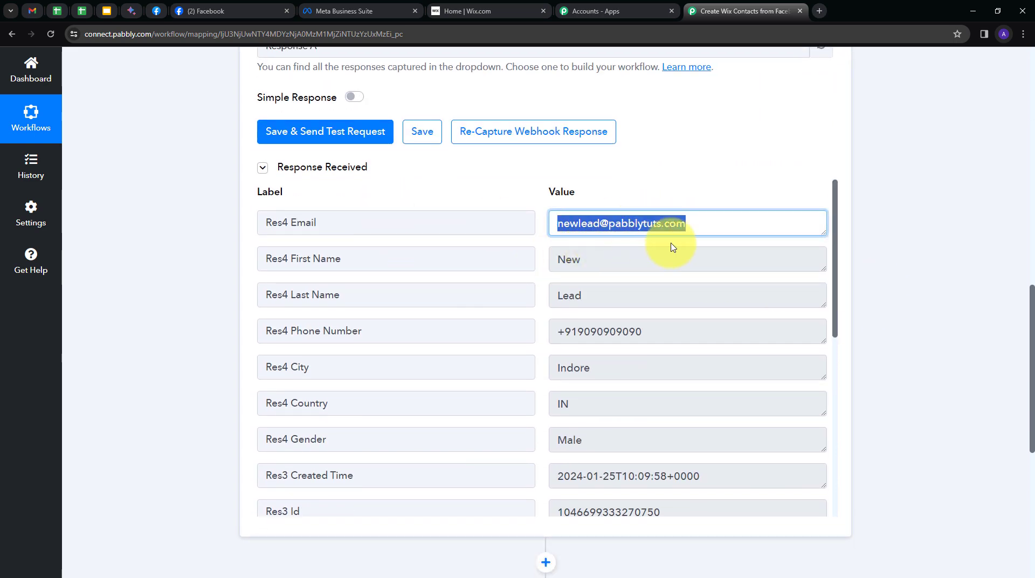
{"action": "left_click_drag", "start_coordinate": [607, 259], "coordinate": [516, 277]}
{"action": "left_click", "coordinate": [640, 260]}
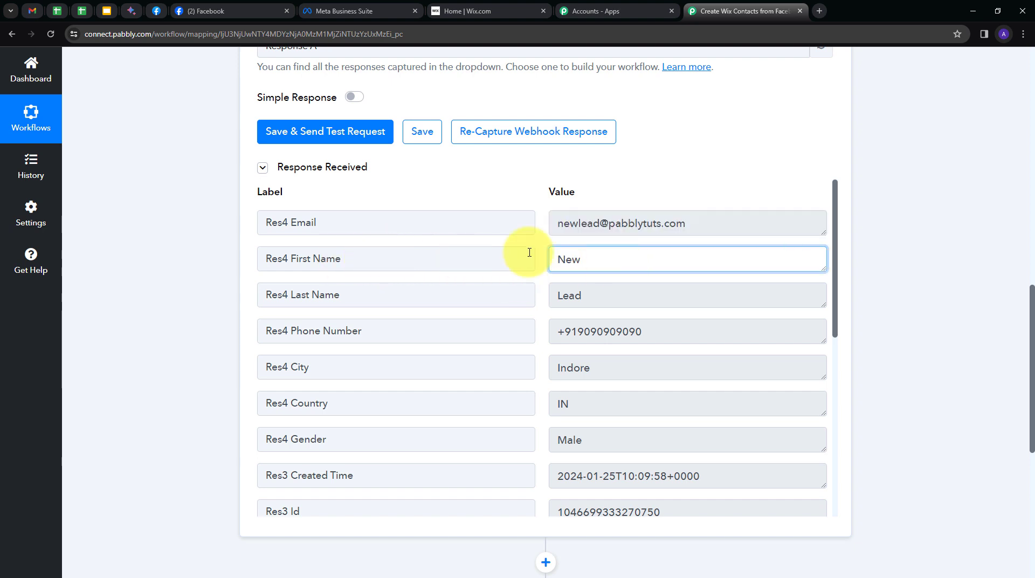
{"action": "left_click_drag", "start_coordinate": [603, 260], "coordinate": [362, 294]}
{"action": "left_click_drag", "start_coordinate": [596, 295], "coordinate": [541, 299]}
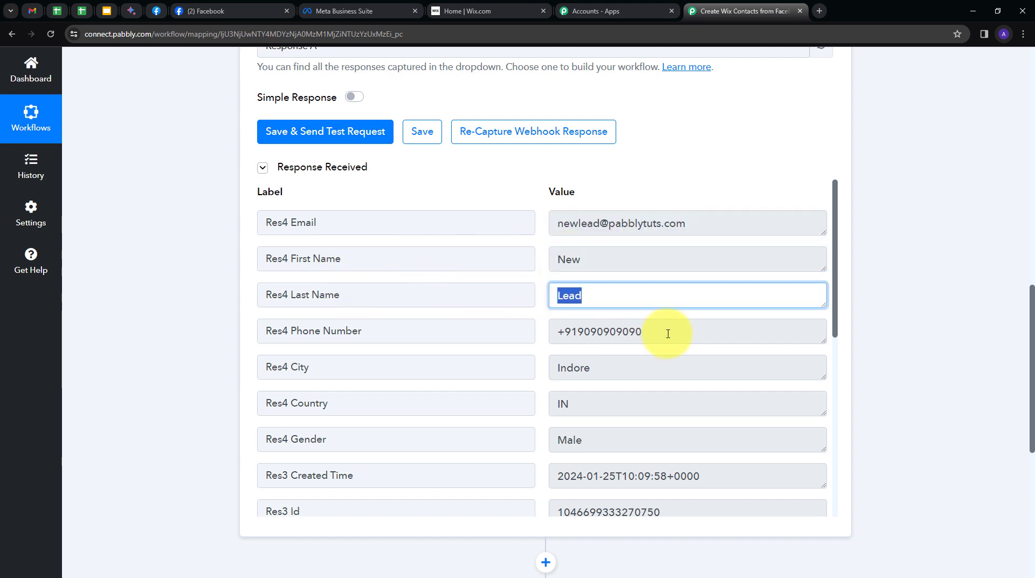
{"action": "left_click_drag", "start_coordinate": [668, 334], "coordinate": [430, 352]}
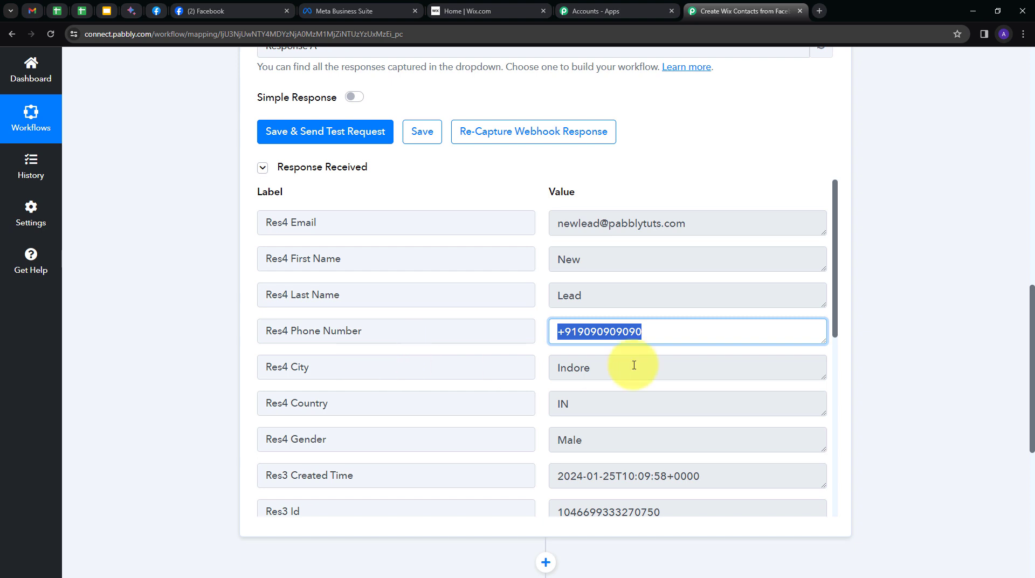
{"action": "left_click_drag", "start_coordinate": [634, 365], "coordinate": [527, 375]}
{"action": "scroll", "coordinate": [589, 358], "scroll_direction": "down", "scroll_amount": 1}
{"action": "left_click_drag", "start_coordinate": [589, 359], "coordinate": [526, 359]}
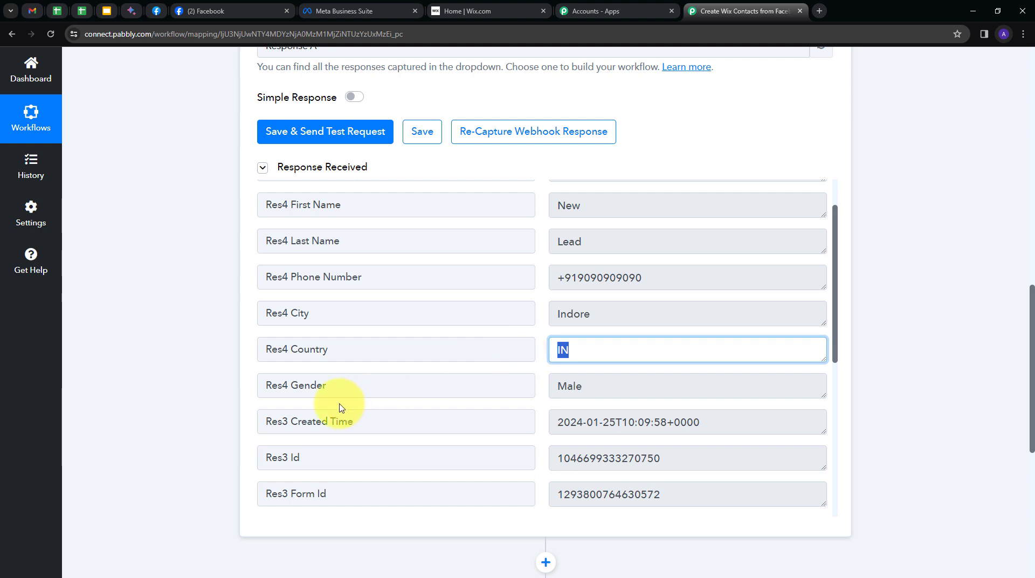
{"action": "left_click_drag", "start_coordinate": [609, 387], "coordinate": [469, 393]}
{"action": "scroll", "coordinate": [653, 396], "scroll_direction": "up", "scroll_amount": 1}
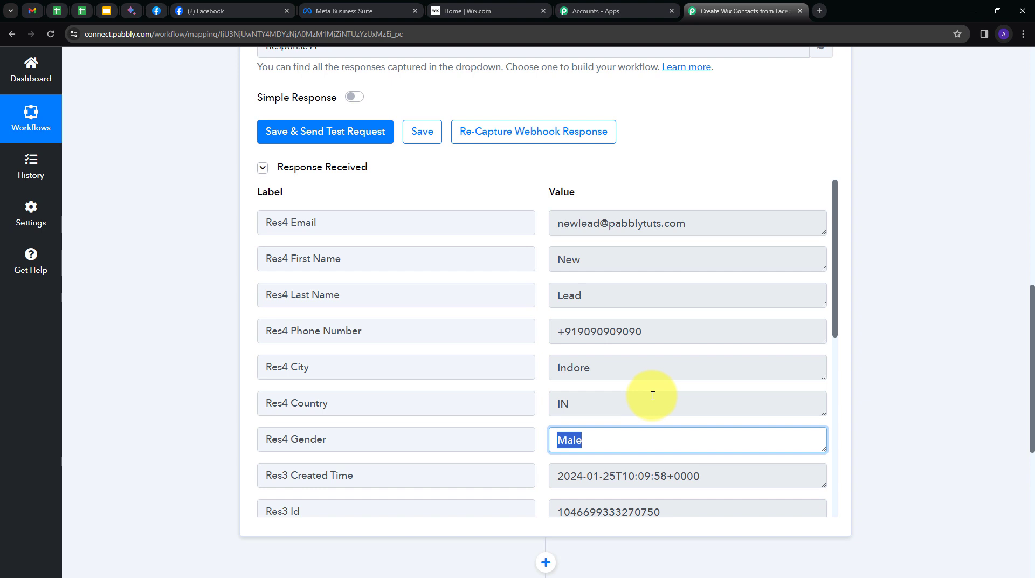
{"action": "scroll", "coordinate": [491, 399], "scroll_direction": "down", "scroll_amount": 4}
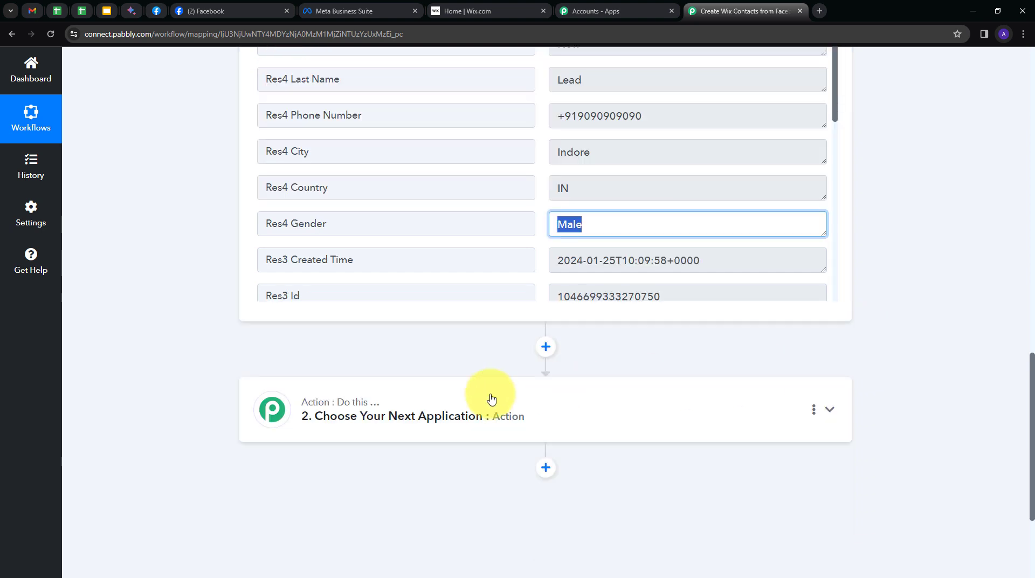
Set the action step to Wix with the Create Contact (with Custom Fields) event and begin connecting a Wix account
{"action": "left_click", "coordinate": [668, 408]}
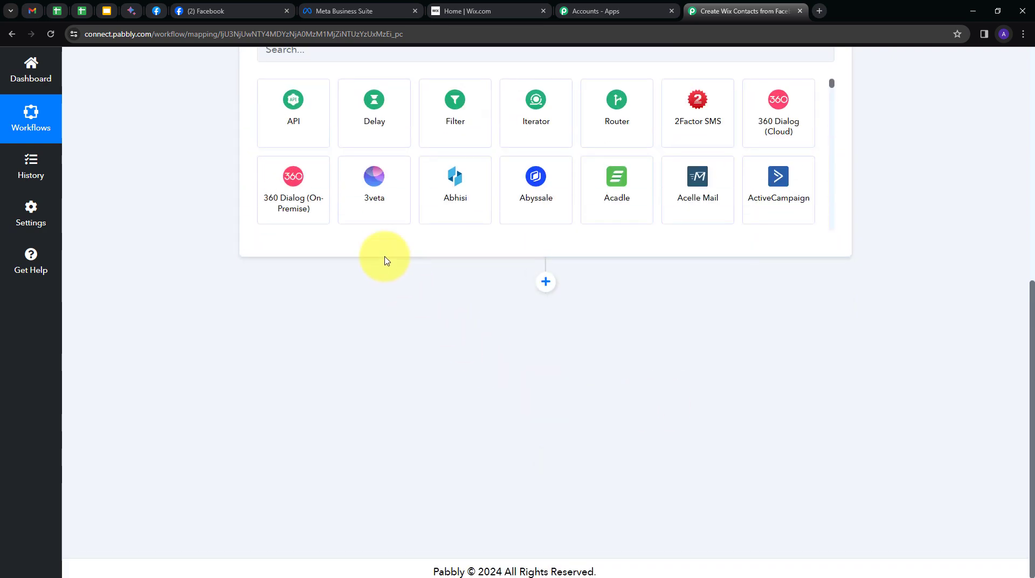
{"action": "scroll", "coordinate": [385, 261], "scroll_direction": "up", "scroll_amount": 4}
{"action": "left_click", "coordinate": [353, 278]}
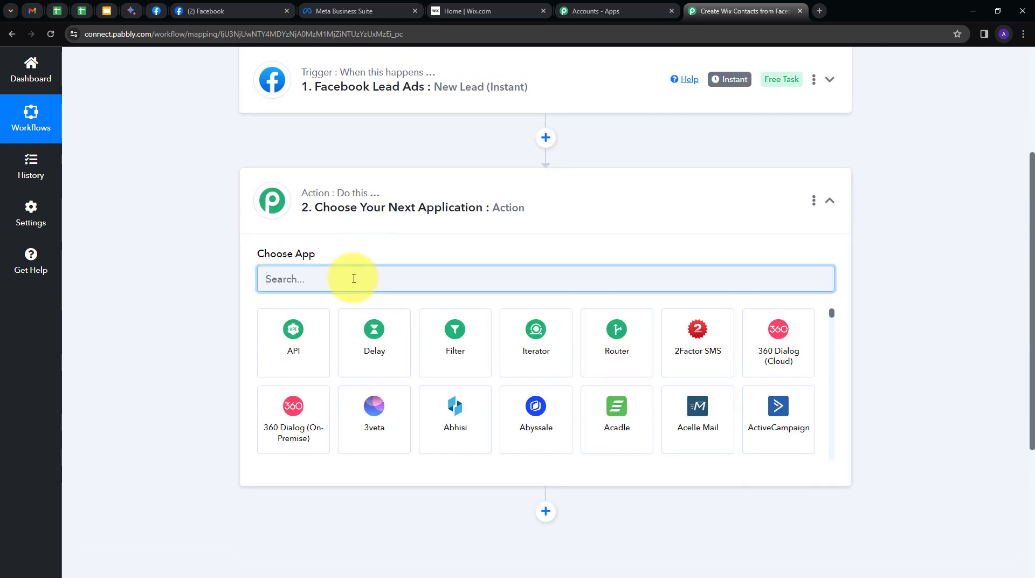
{"action": "type", "text": "wix"}
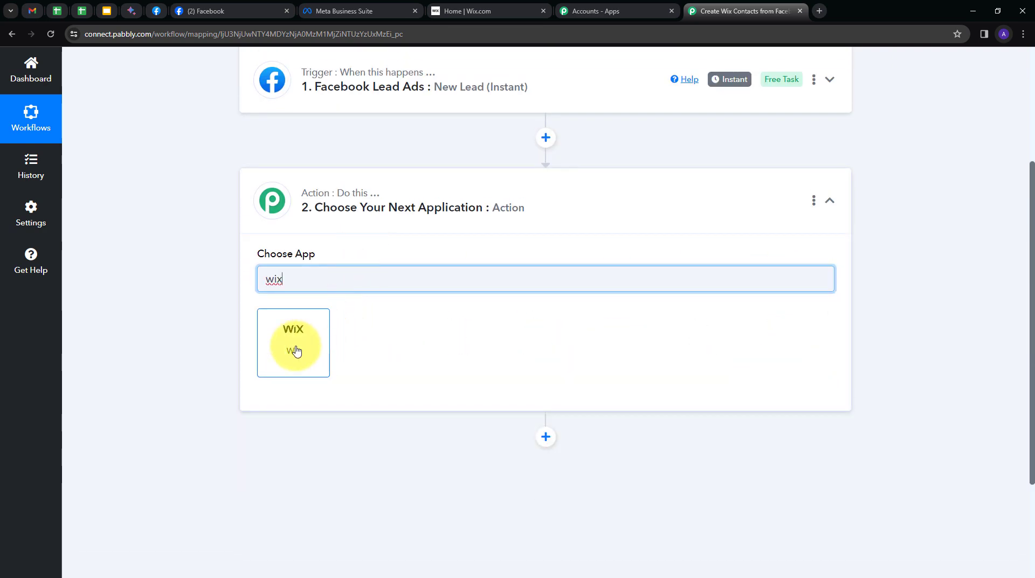
{"action": "left_click", "coordinate": [296, 351]}
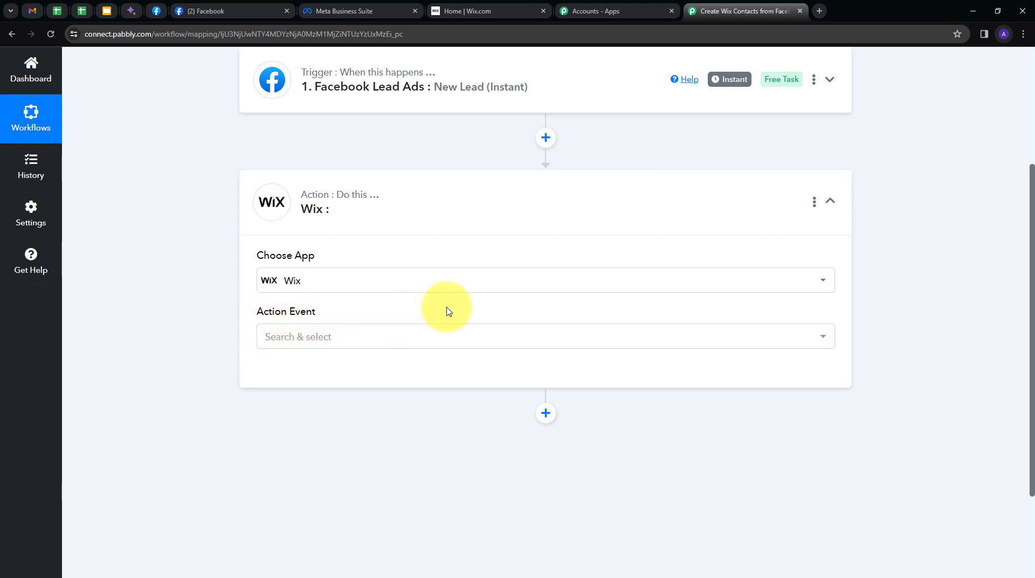
{"action": "left_click", "coordinate": [391, 341]}
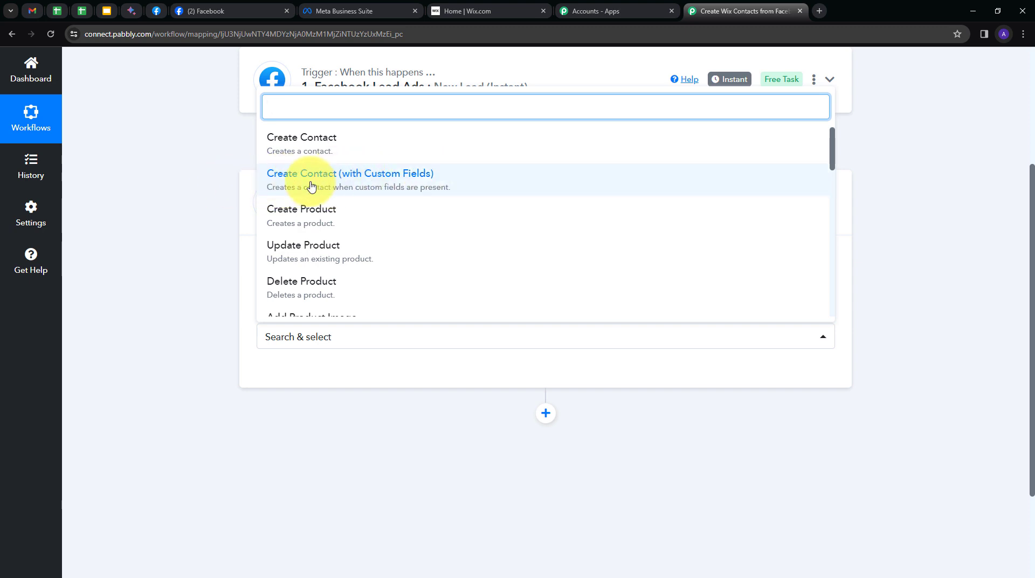
{"action": "left_click", "coordinate": [345, 186]}
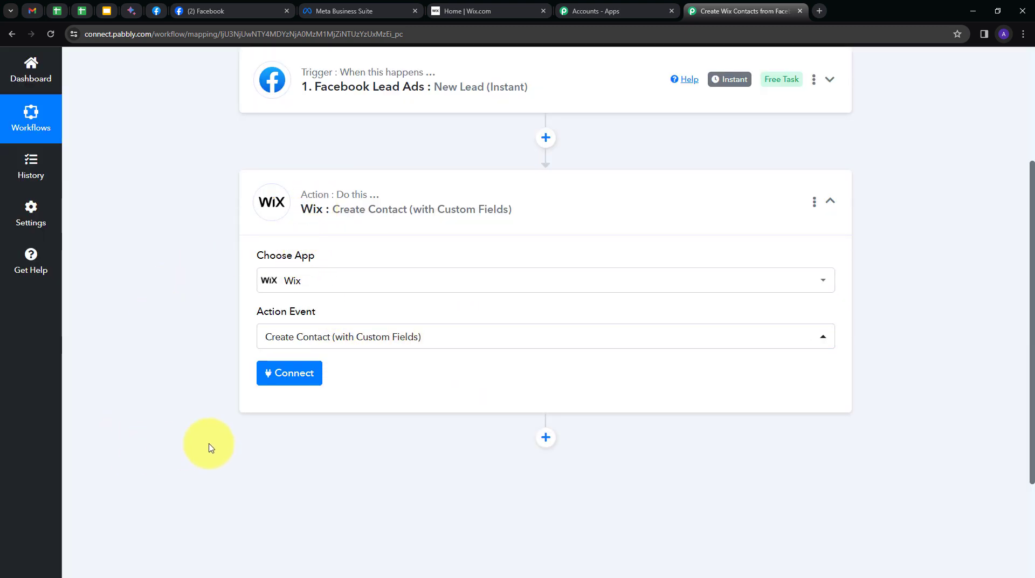
{"action": "left_click", "coordinate": [280, 380]}
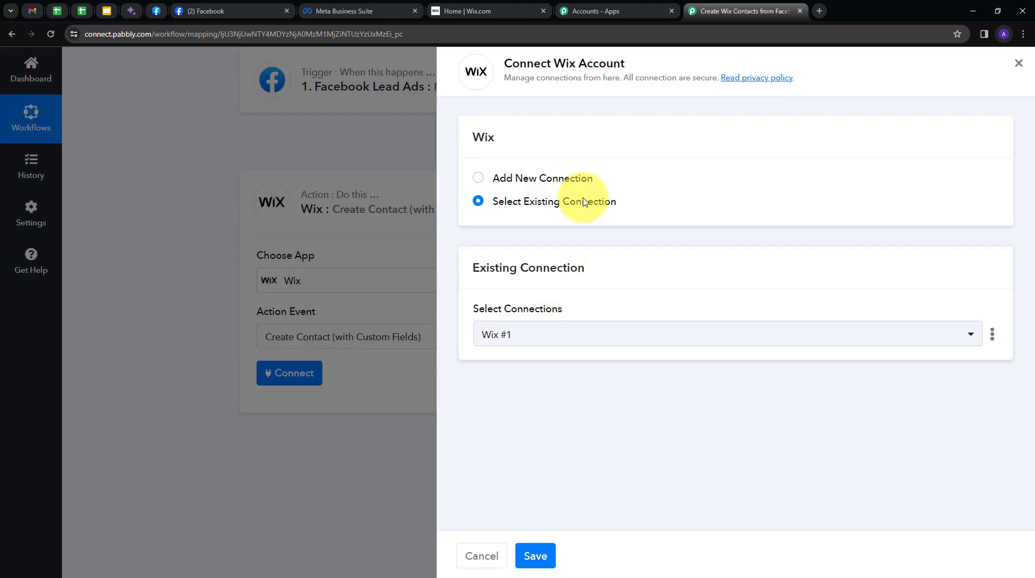
Add a new Wix connection, Wix #2, and start authenticating it with Wix
{"action": "left_click", "coordinate": [522, 181]}
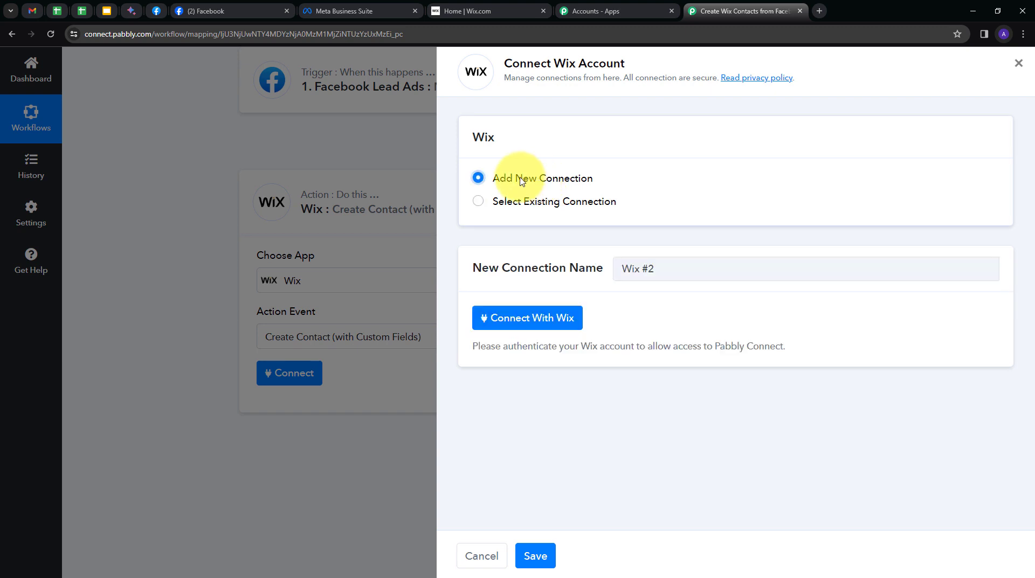
{"action": "left_click", "coordinate": [511, 322]}
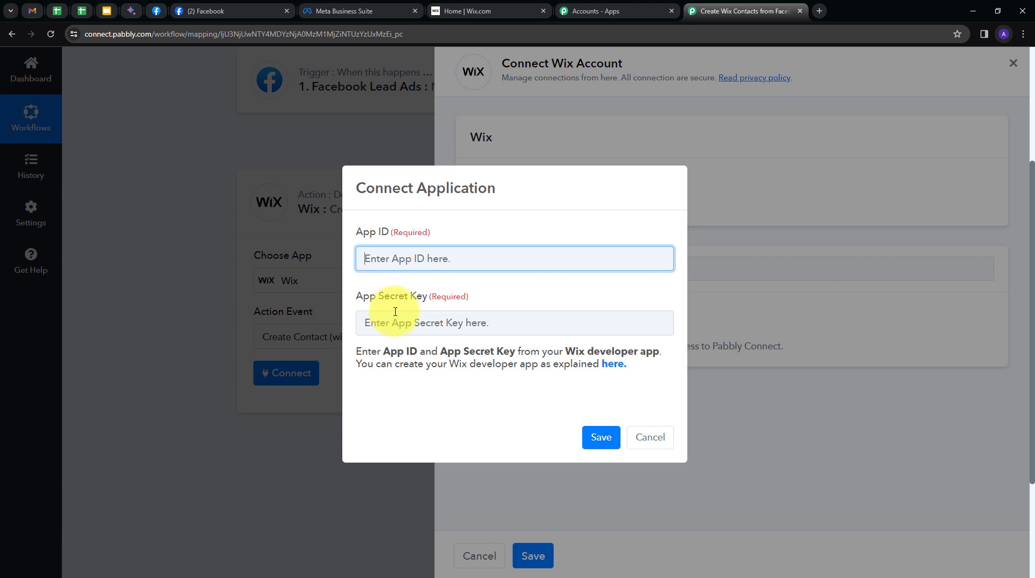
Open the forum's Wix developer app guide and follow its Wix Developer Center link
{"action": "left_click", "coordinate": [613, 369]}
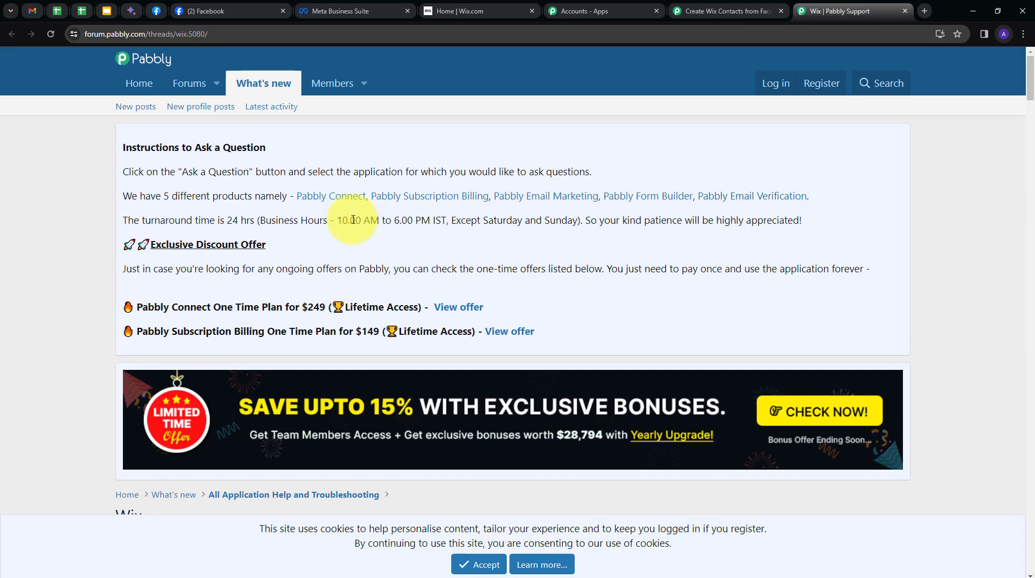
{"action": "scroll", "coordinate": [480, 214], "scroll_direction": "down", "scroll_amount": 10}
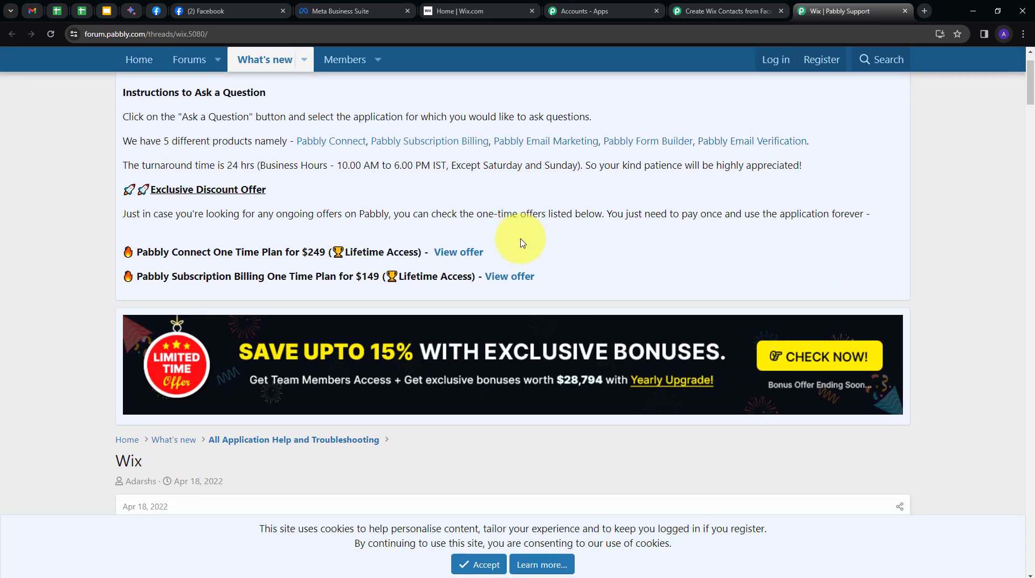
{"action": "scroll", "coordinate": [377, 227], "scroll_direction": "down", "scroll_amount": 10}
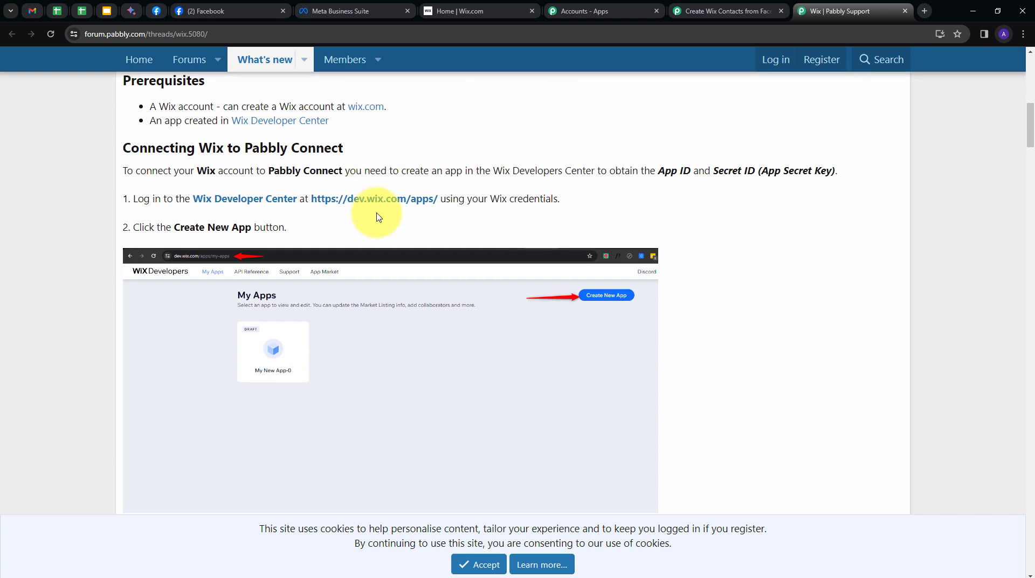
{"action": "scroll", "coordinate": [333, 253], "scroll_direction": "up", "scroll_amount": 10}
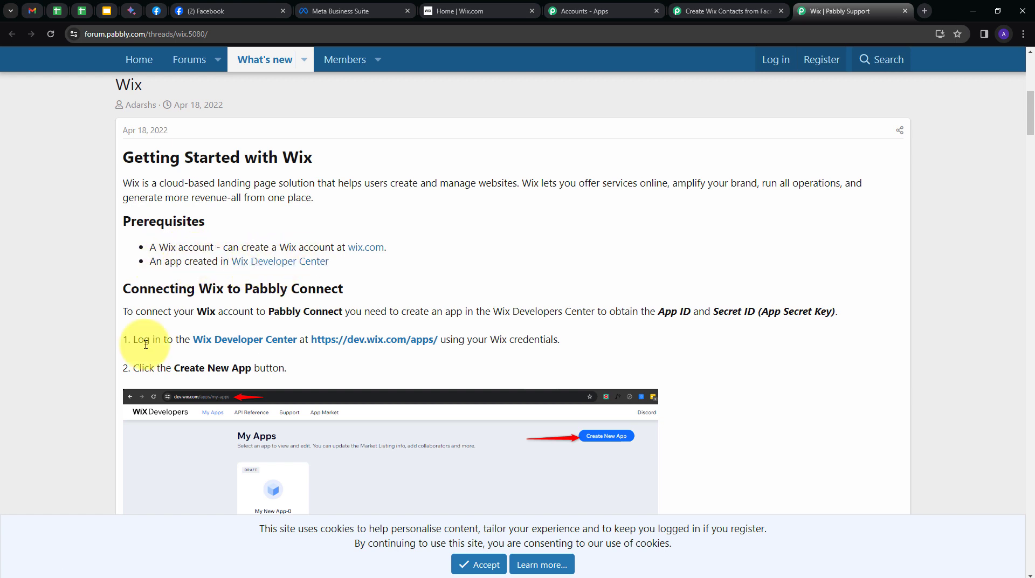
{"action": "left_click", "coordinate": [335, 341]}
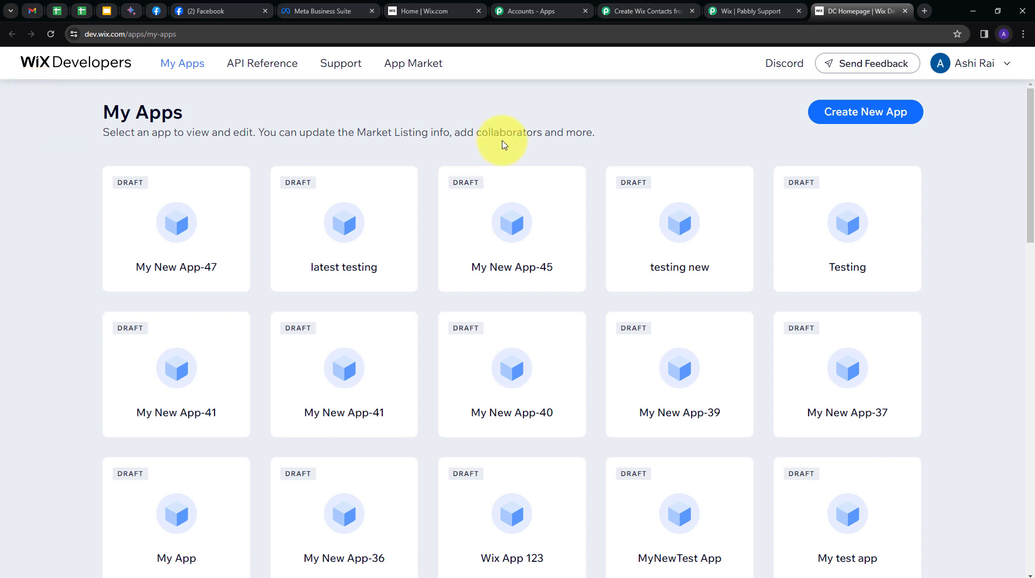
{"action": "left_click", "coordinate": [852, 122]}
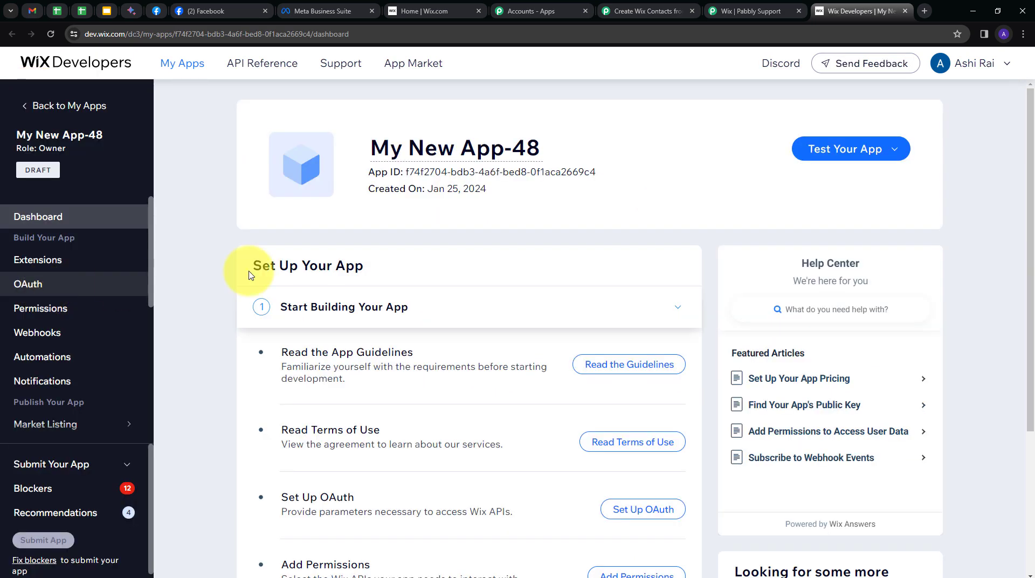
{"action": "left_click", "coordinate": [36, 289]}
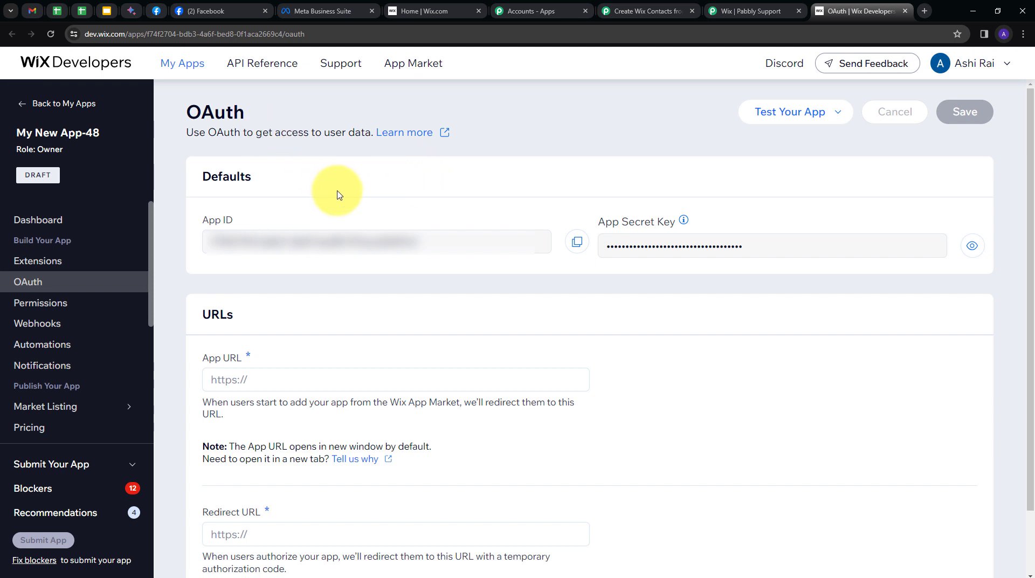
{"action": "scroll", "coordinate": [367, 195], "scroll_direction": "down", "scroll_amount": 1}
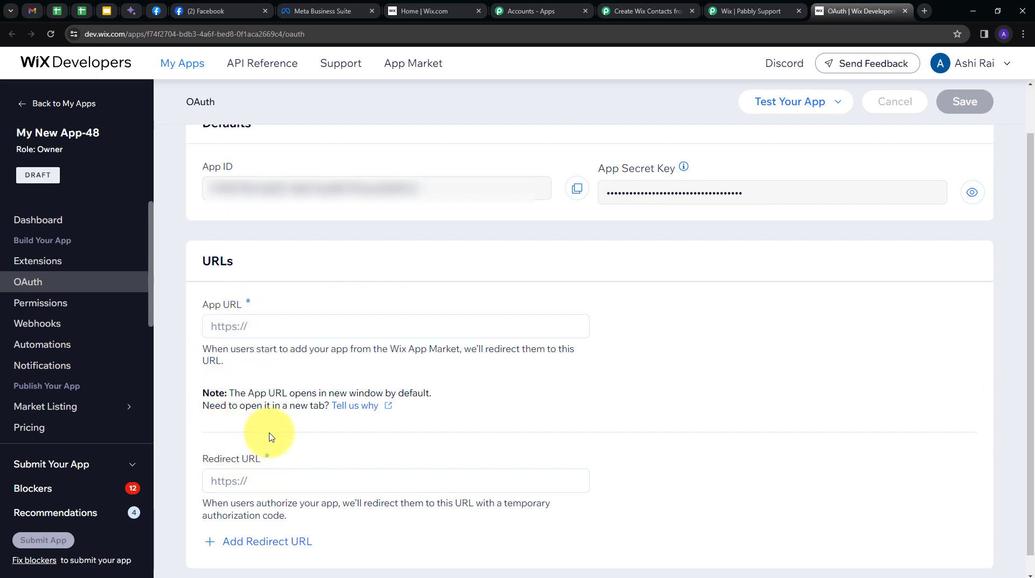
{"action": "left_click", "coordinate": [736, 10]}
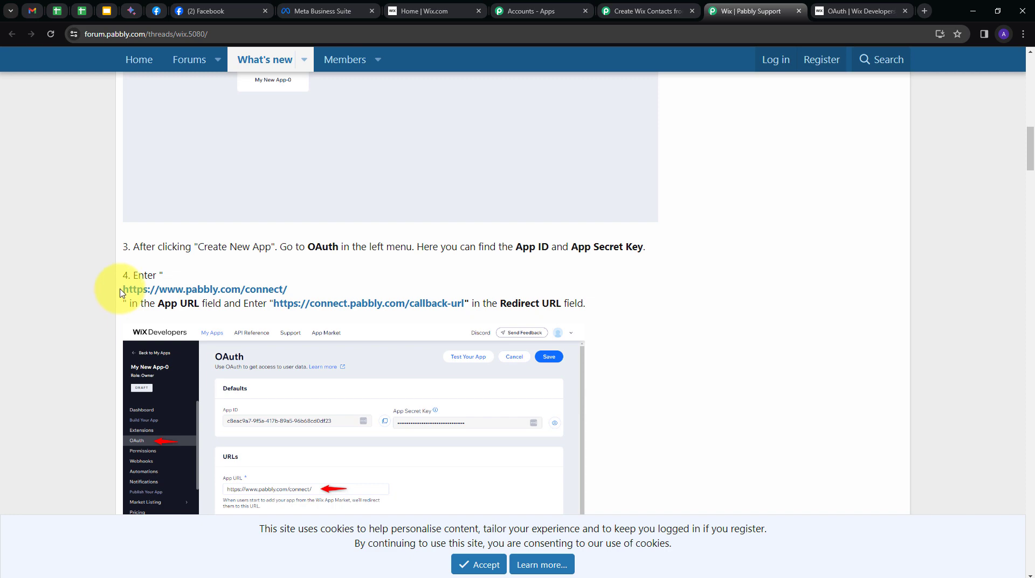
{"action": "left_click_drag", "start_coordinate": [122, 292], "coordinate": [288, 290]}
{"action": "key", "text": "ctrl+c"}
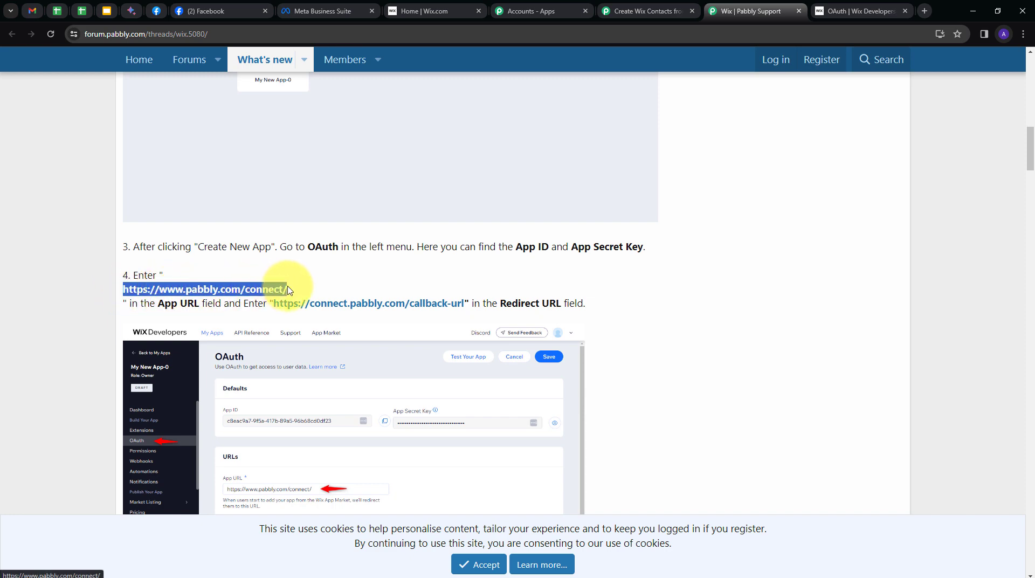
{"action": "left_click", "coordinate": [858, 11]}
{"action": "left_click", "coordinate": [266, 326]}
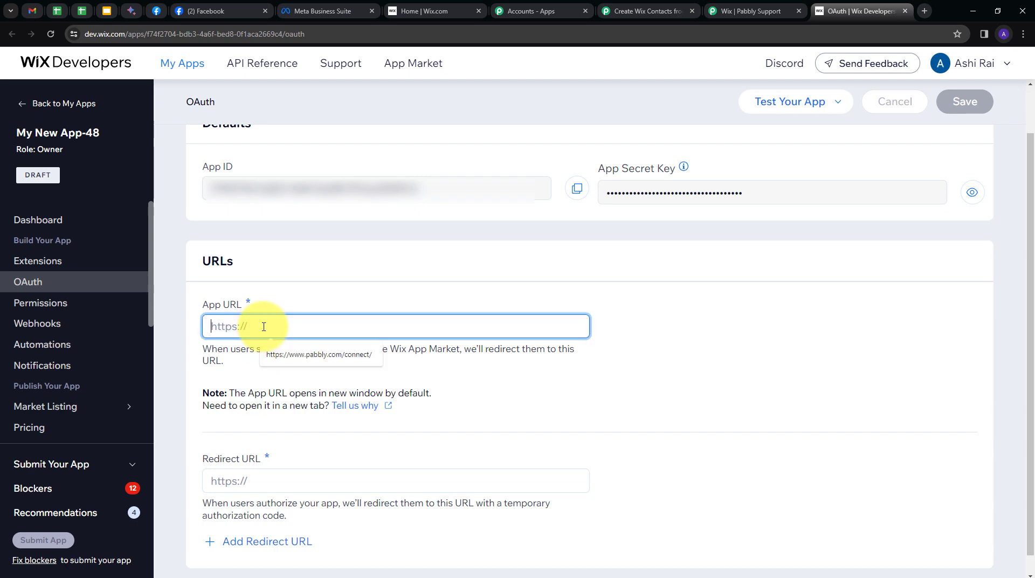
{"action": "key", "text": "ctrl+v"}
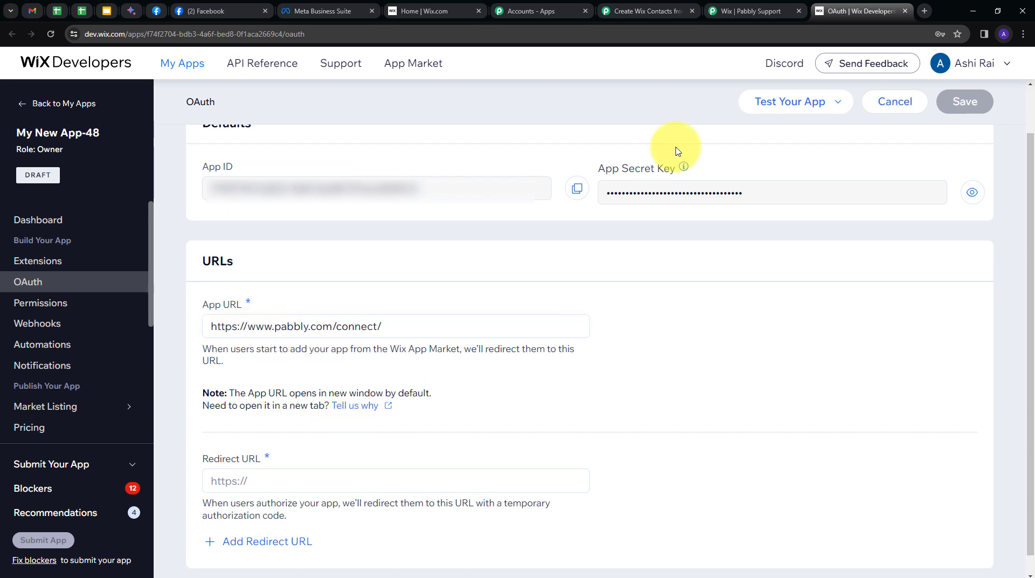
{"action": "left_click", "coordinate": [743, 11]}
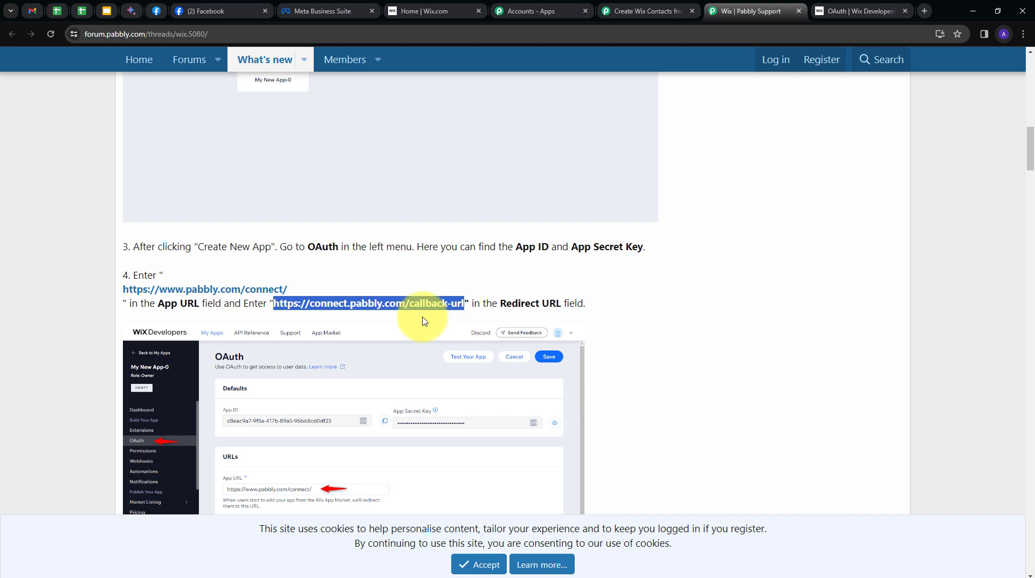
{"action": "key", "text": "ctrl+Tab"}
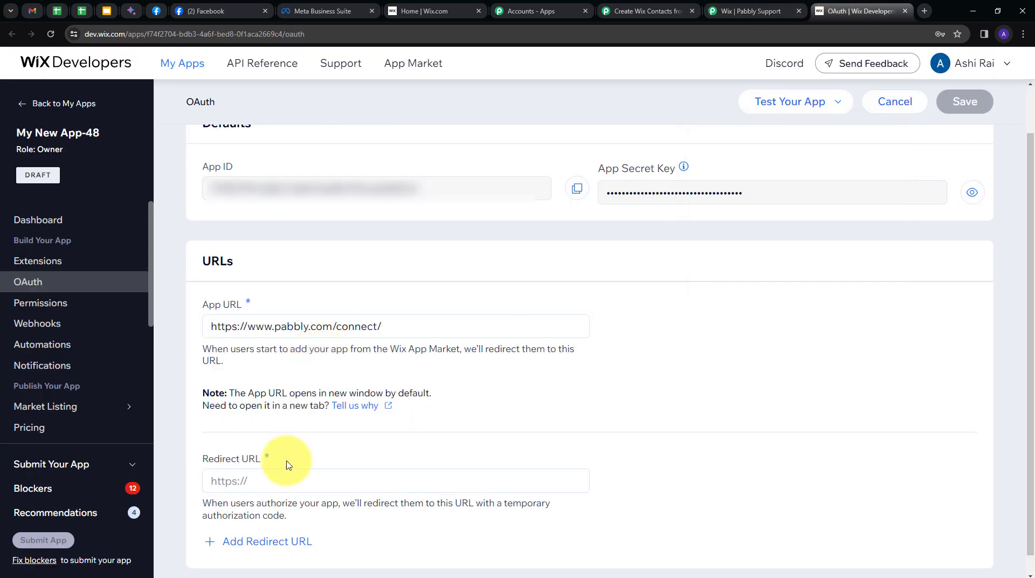
{"action": "left_click", "coordinate": [260, 486]}
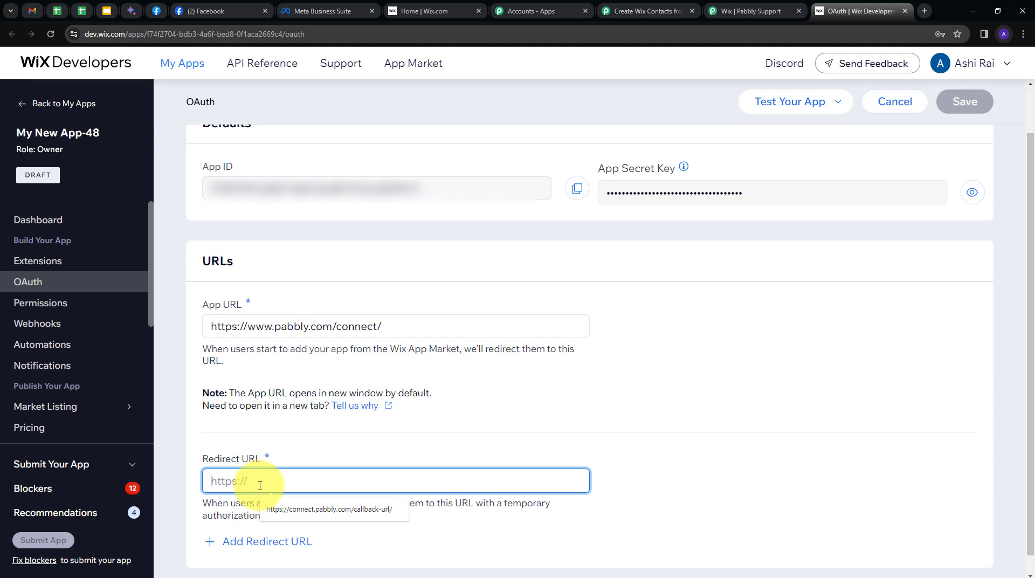
{"action": "type", "text": "https://connect.pabbly.com/callback-url"}
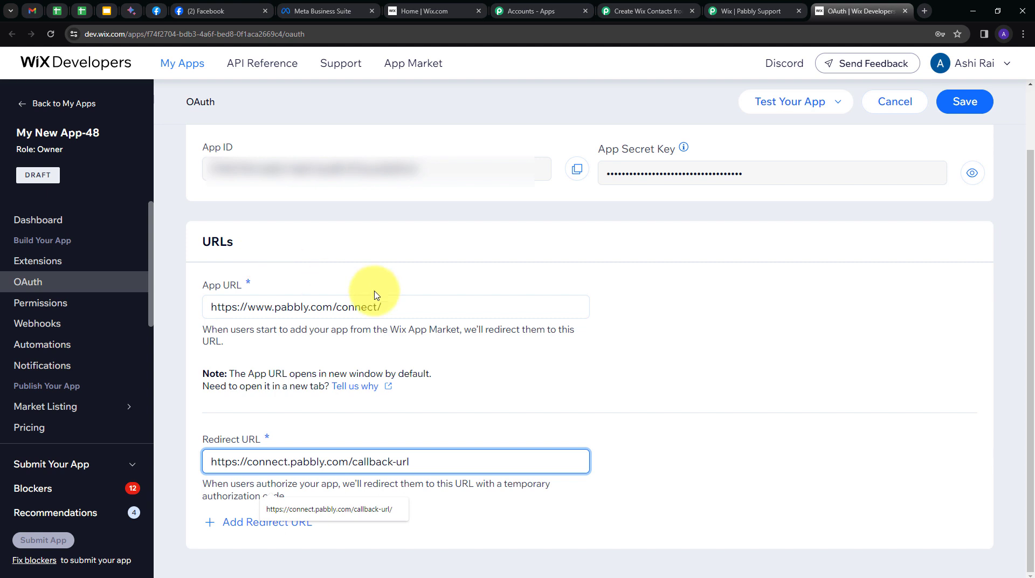
{"action": "left_click", "coordinate": [965, 102]}
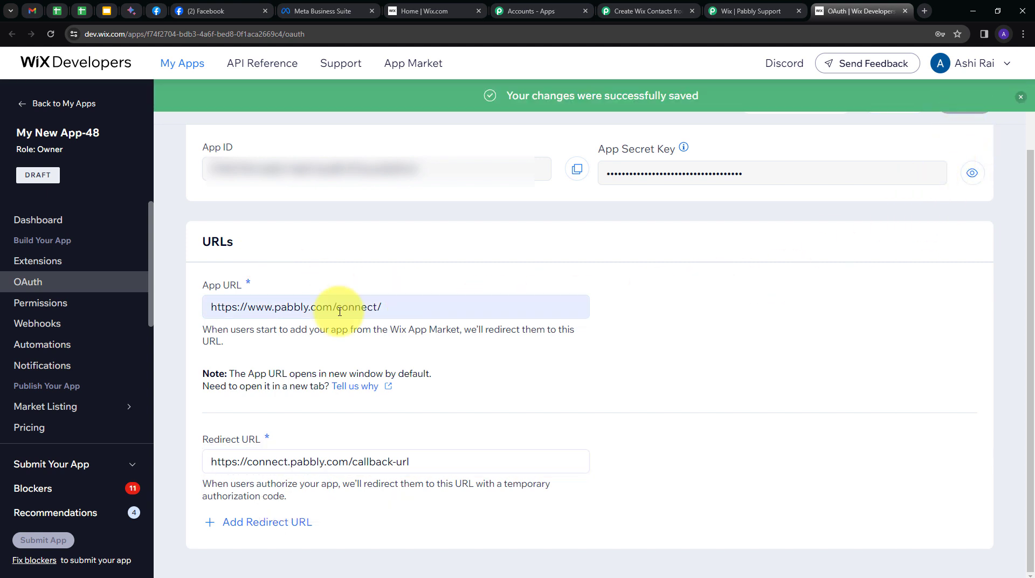
Add and save the Contacts & Members permission 'Manage Members and Contacts - all permissions', then go back to OAuth
{"action": "left_click", "coordinate": [43, 303]}
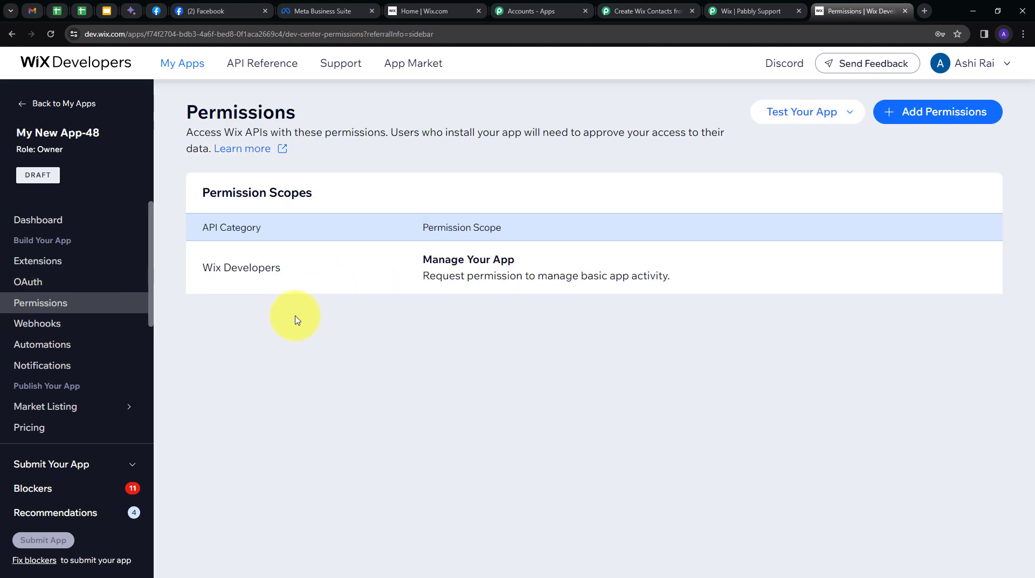
{"action": "left_click", "coordinate": [921, 115]}
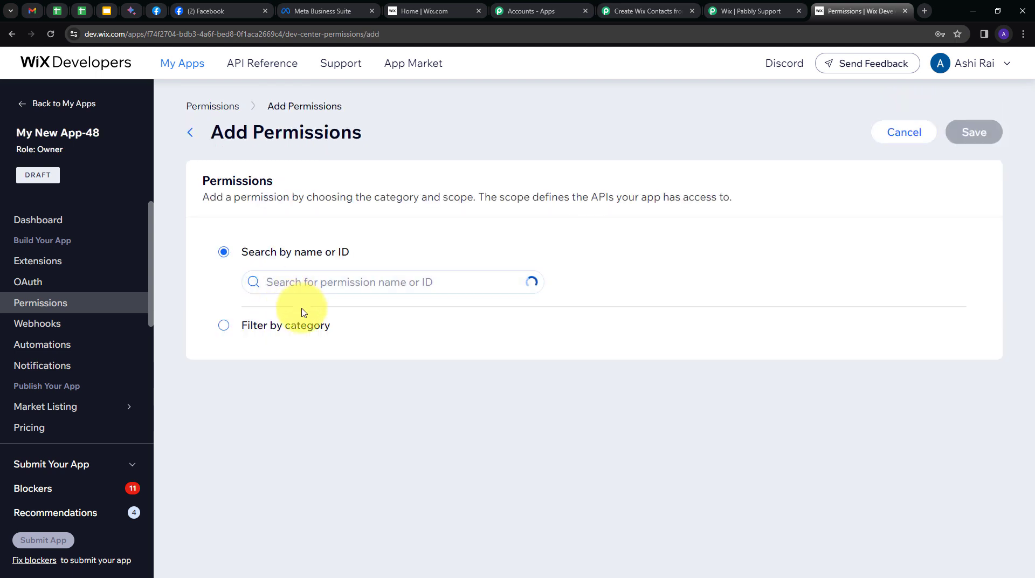
{"action": "left_click", "coordinate": [222, 331]}
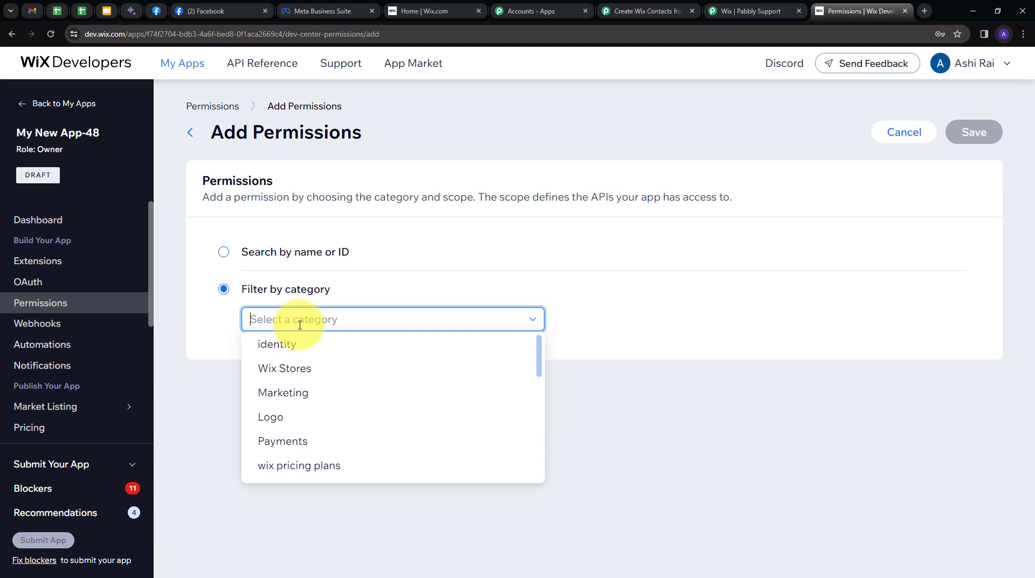
{"action": "type", "text": "con"}
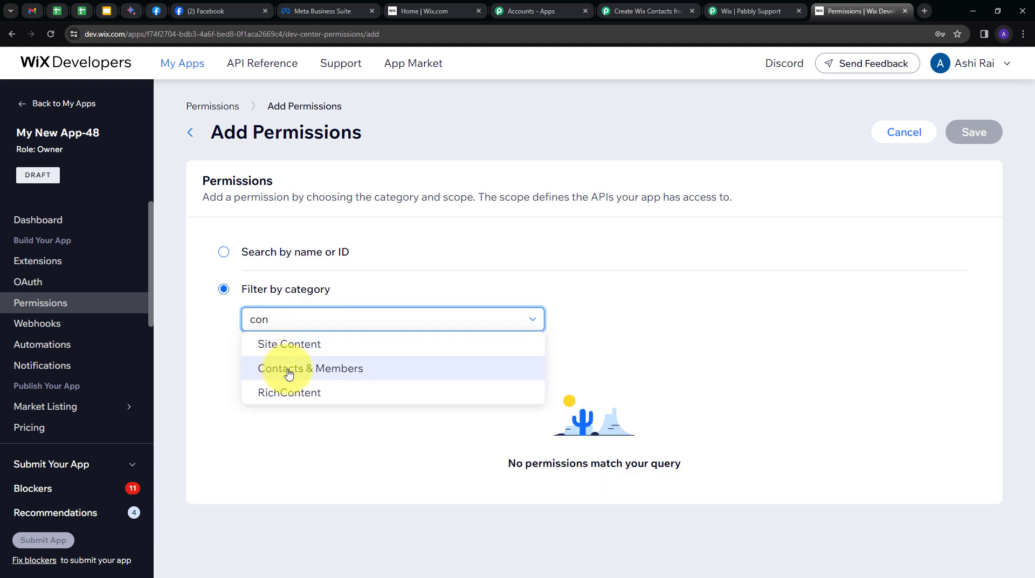
{"action": "left_click", "coordinate": [343, 376]}
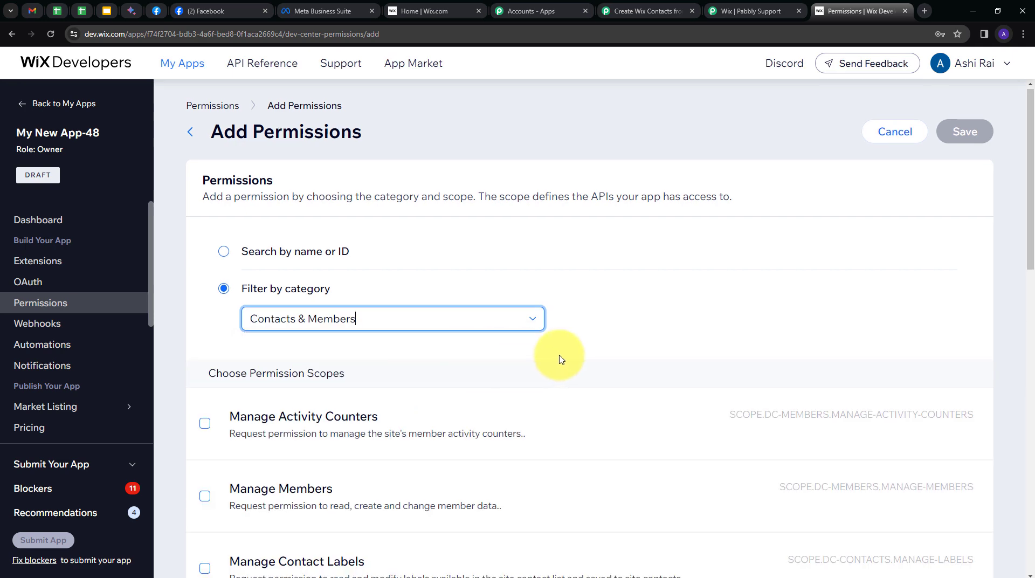
{"action": "scroll", "coordinate": [561, 353], "scroll_direction": "down", "scroll_amount": 15}
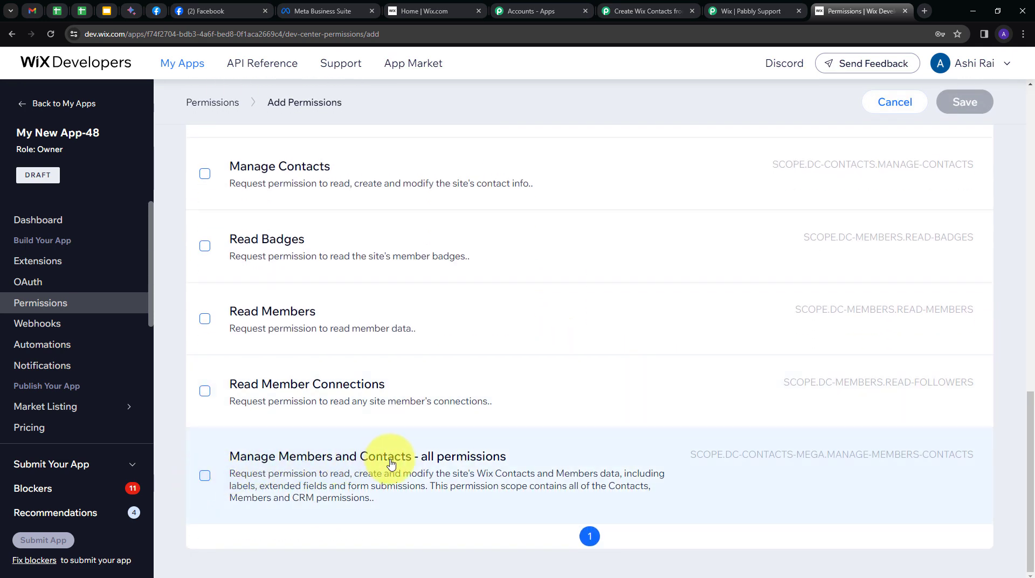
{"action": "left_click", "coordinate": [204, 477]}
{"action": "left_click", "coordinate": [969, 105]}
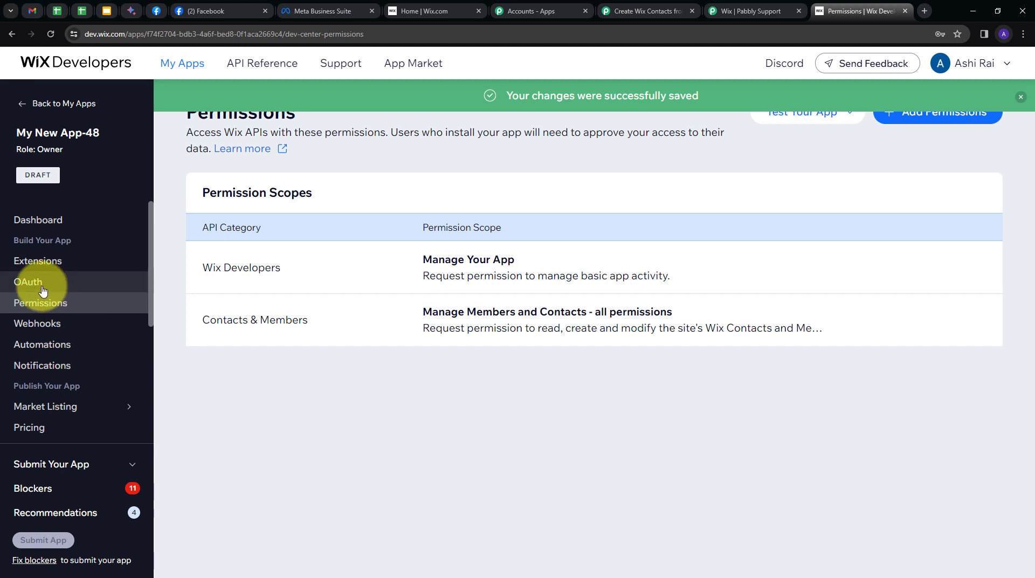
{"action": "left_click", "coordinate": [39, 287]}
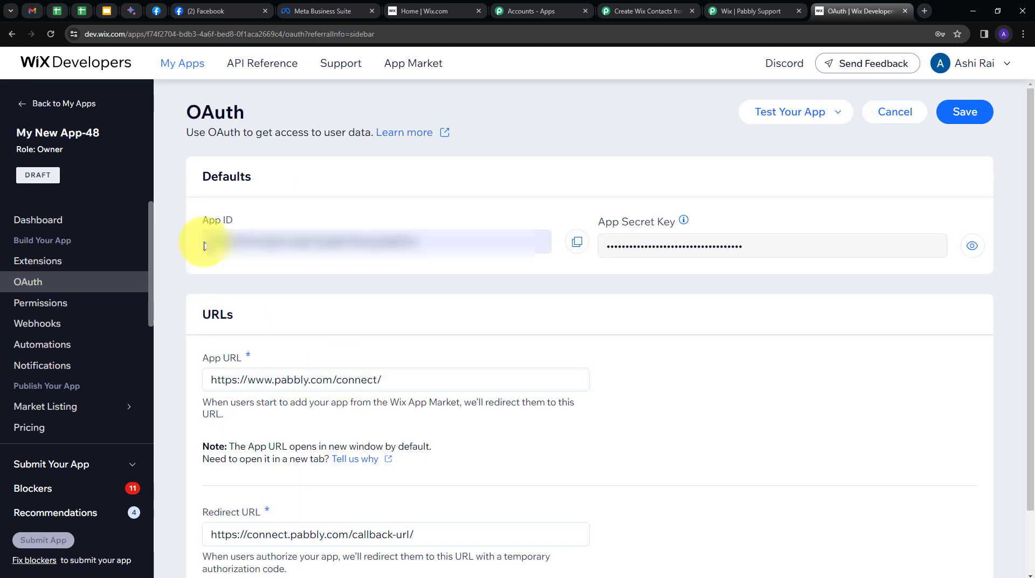
Copy the Wix app's App ID into the Pabbly Wix connection dialog
{"action": "left_click", "coordinate": [578, 241]}
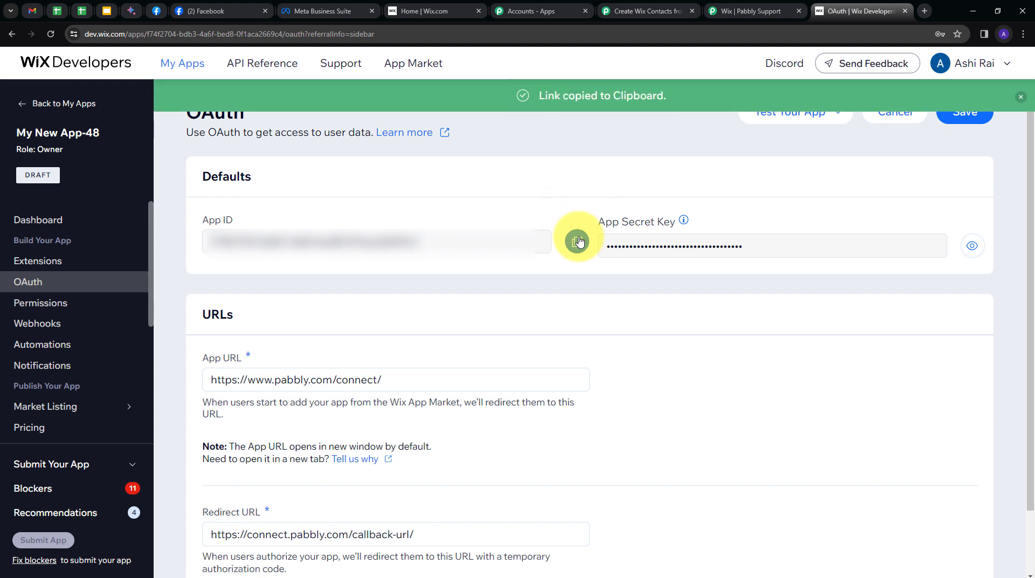
{"action": "left_click", "coordinate": [642, 11]}
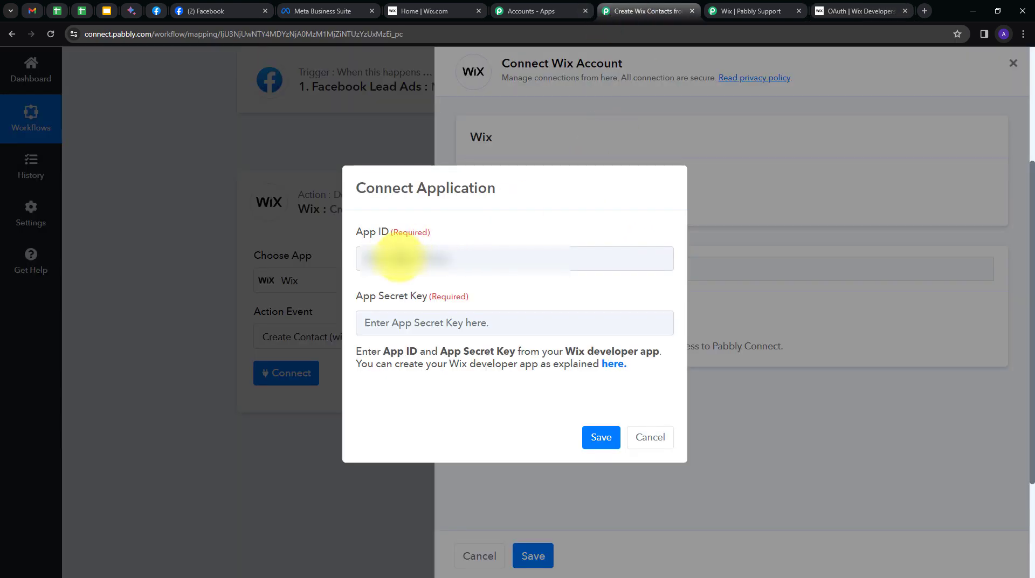
{"action": "left_click", "coordinate": [399, 258]}
{"action": "key", "text": "ctrl+v"}
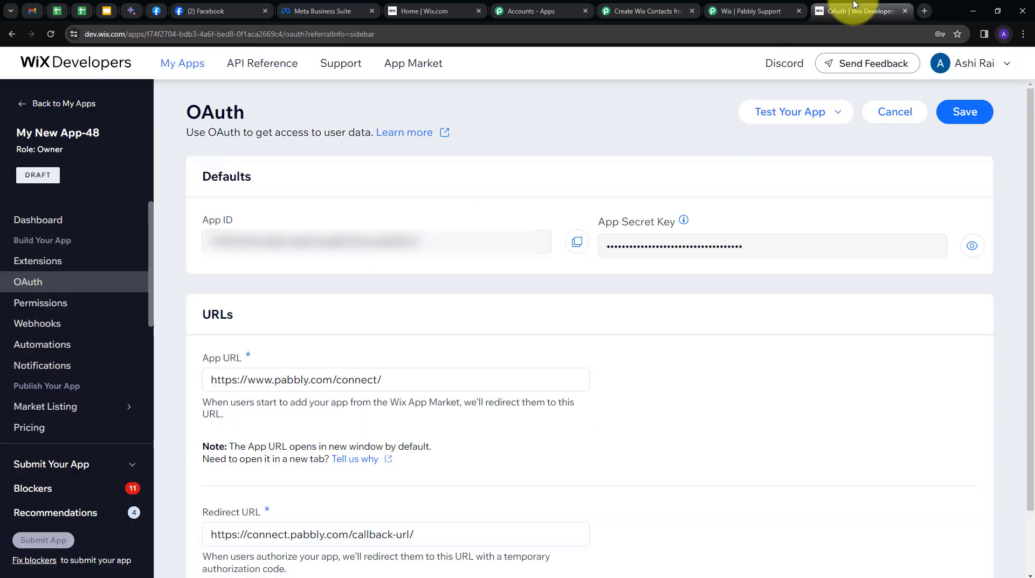
Copy the App Secret Key into Pabbly and save the connection credentials
{"action": "left_click", "coordinate": [859, 10]}
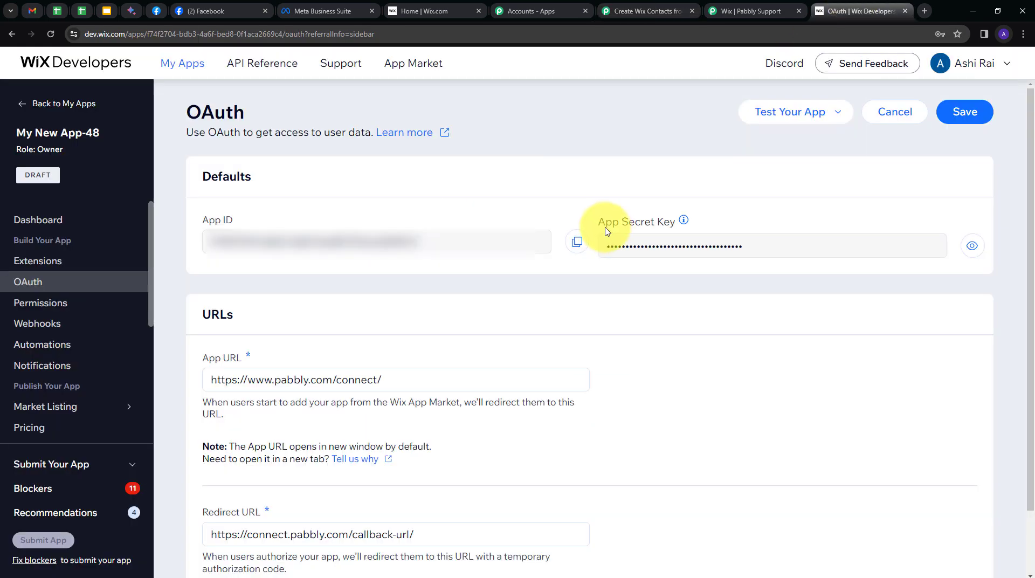
{"action": "left_click", "coordinate": [972, 246]}
{"action": "left_click_drag", "start_coordinate": [834, 245], "coordinate": [520, 247]}
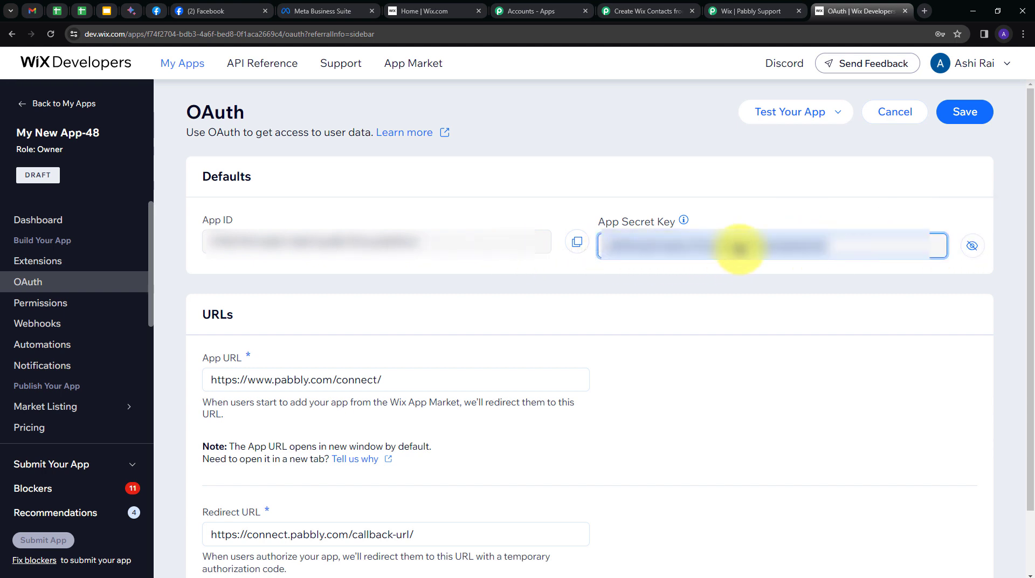
{"action": "left_click", "coordinate": [655, 11]}
{"action": "left_click", "coordinate": [435, 323]}
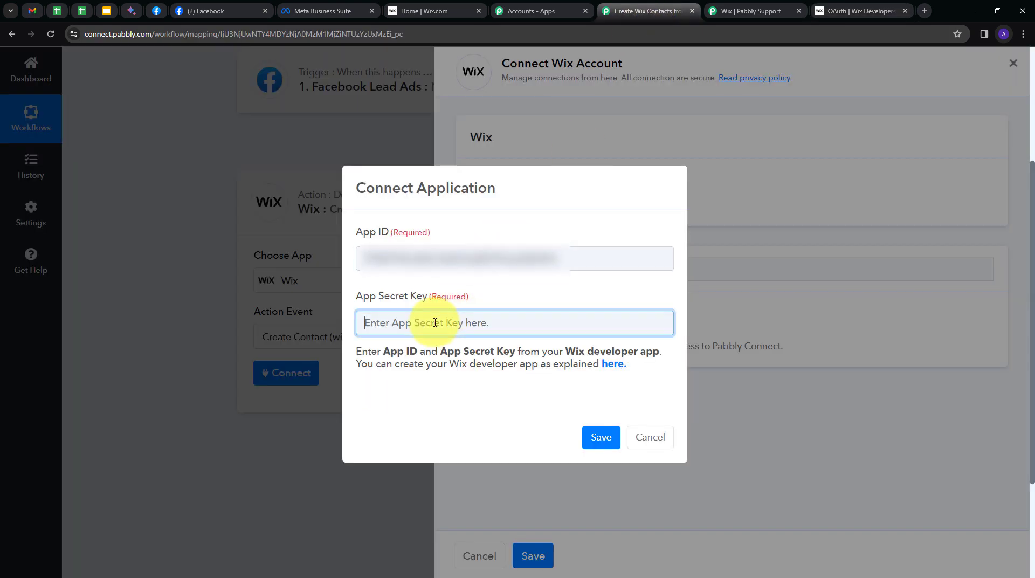
{"action": "key", "text": "ctrl+v"}
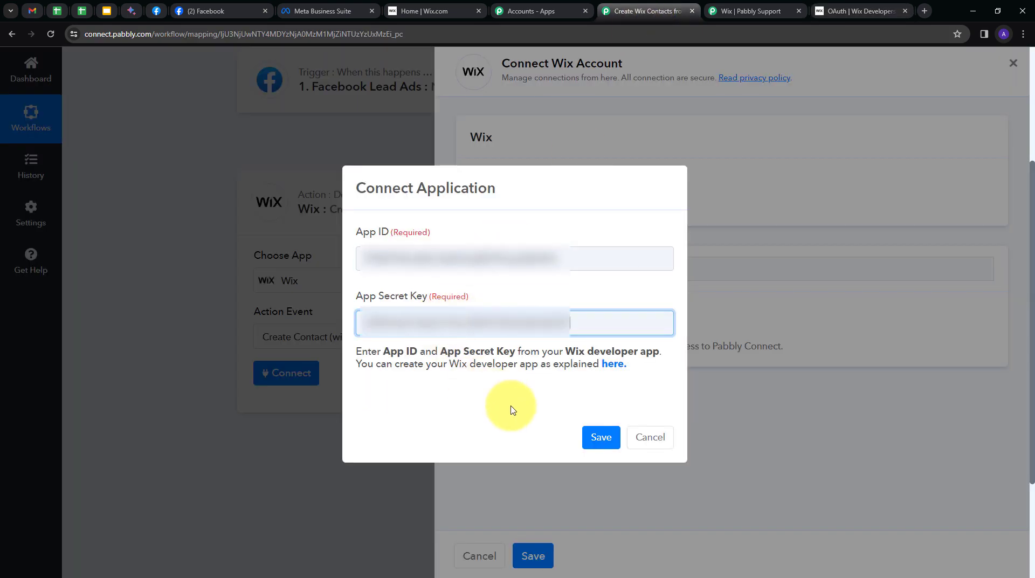
{"action": "left_click", "coordinate": [600, 437]}
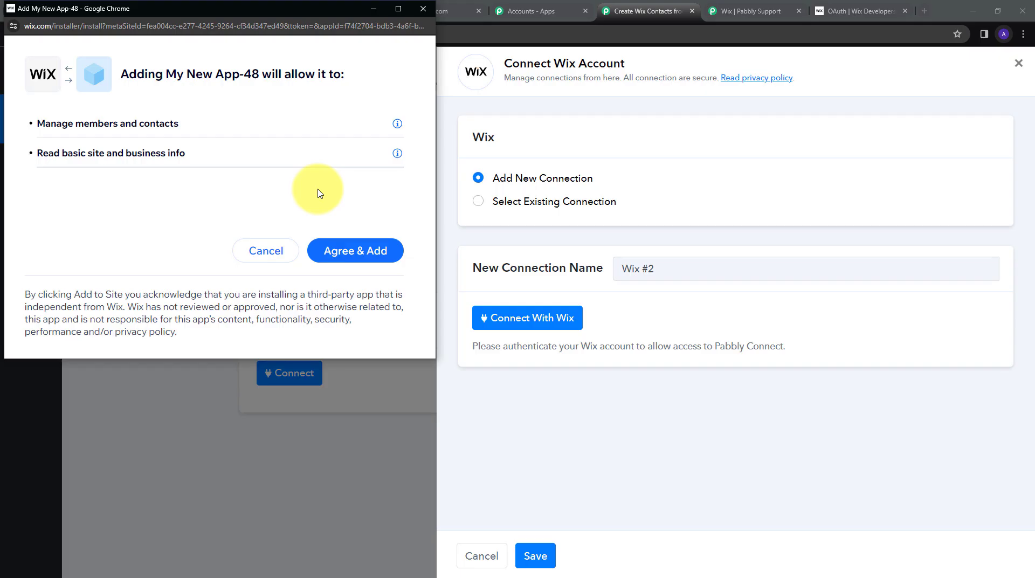
Approve adding the app to the Wix site and return to the Wix dashboard
{"action": "left_click", "coordinate": [345, 251]}
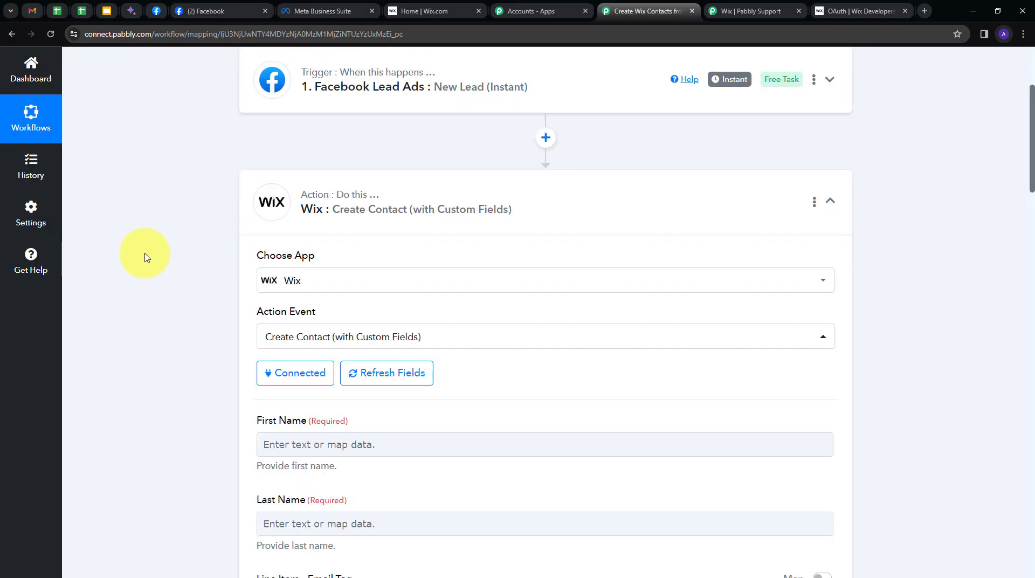
{"action": "scroll", "coordinate": [174, 268], "scroll_direction": "down", "scroll_amount": 10}
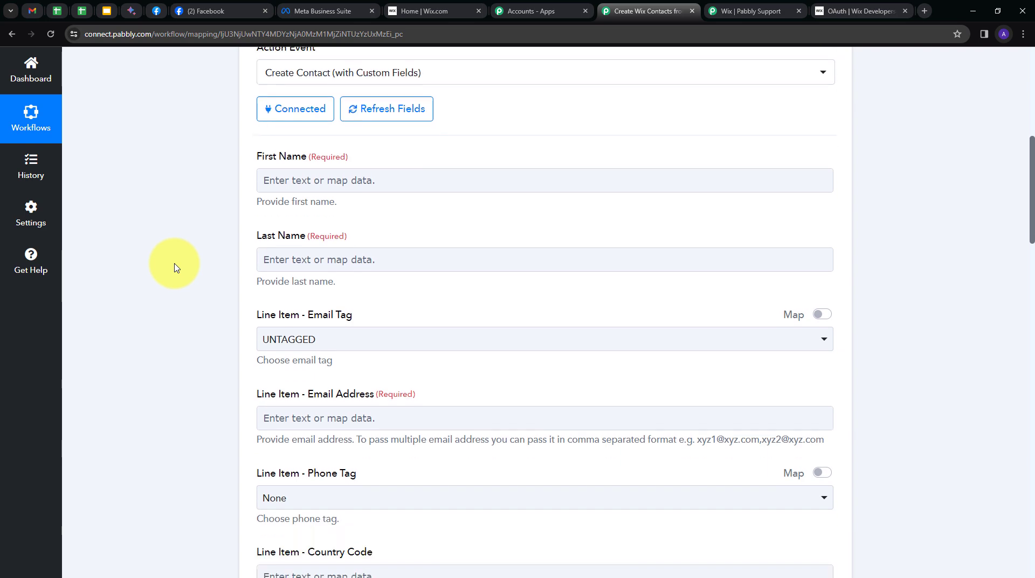
{"action": "scroll", "coordinate": [174, 268], "scroll_direction": "up", "scroll_amount": 7}
{"action": "scroll", "coordinate": [174, 268], "scroll_direction": "up", "scroll_amount": 1}
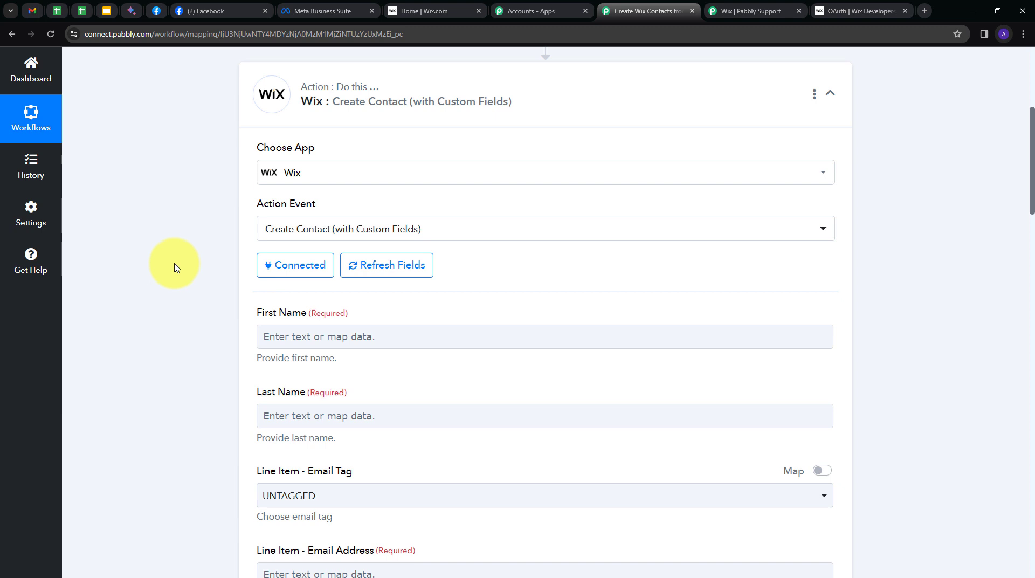
{"action": "left_click", "coordinate": [410, 11]}
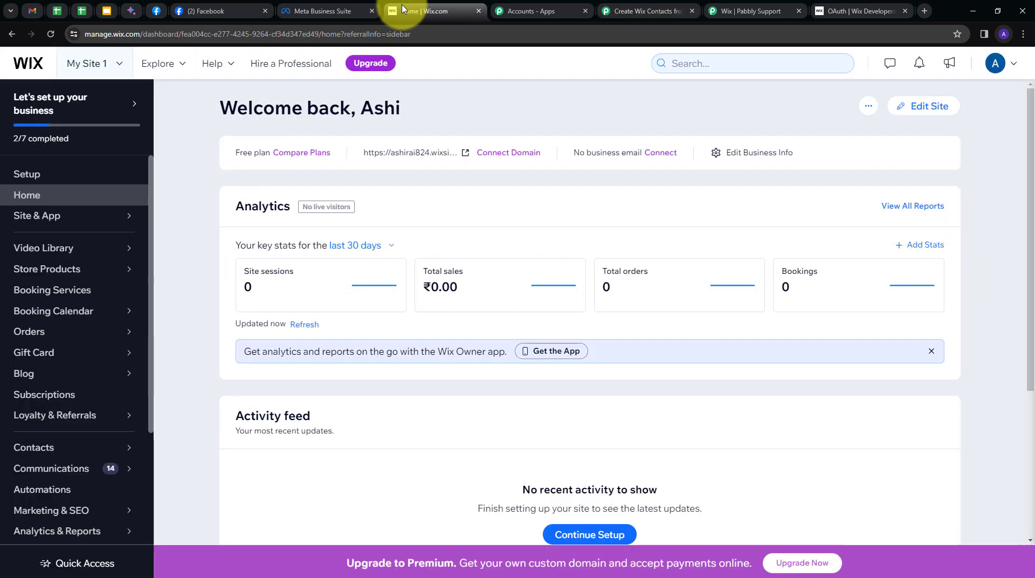
Open Wix Contacts' Manage custom fields view to confirm the Gender field exists
{"action": "left_click", "coordinate": [33, 447]}
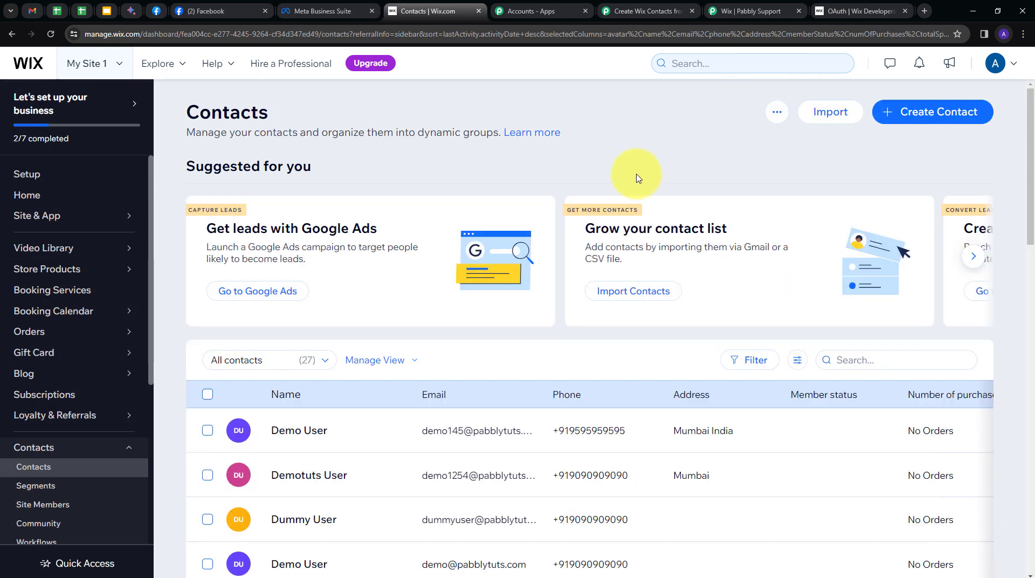
{"action": "left_click", "coordinate": [775, 119]}
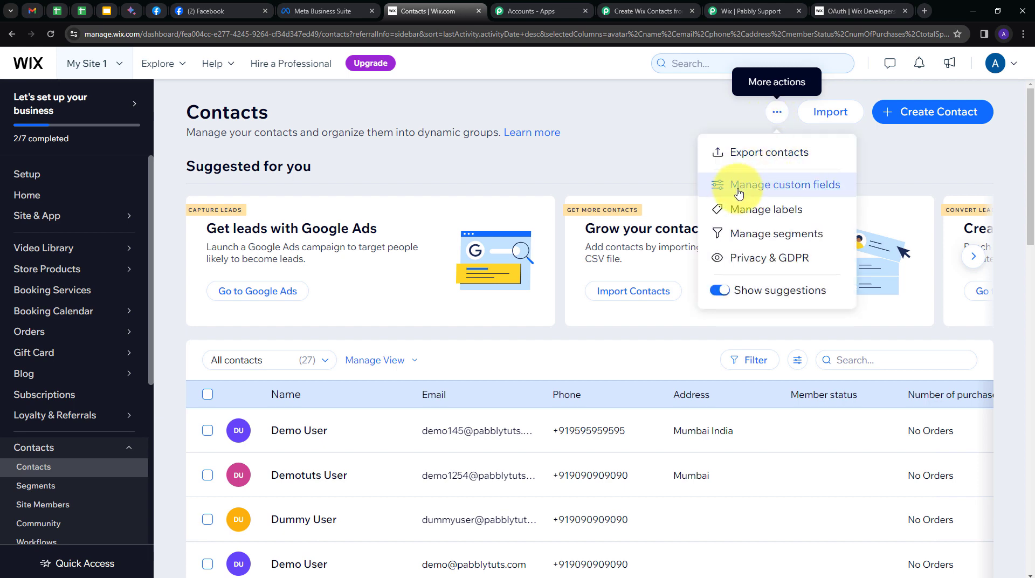
{"action": "left_click", "coordinate": [774, 186]}
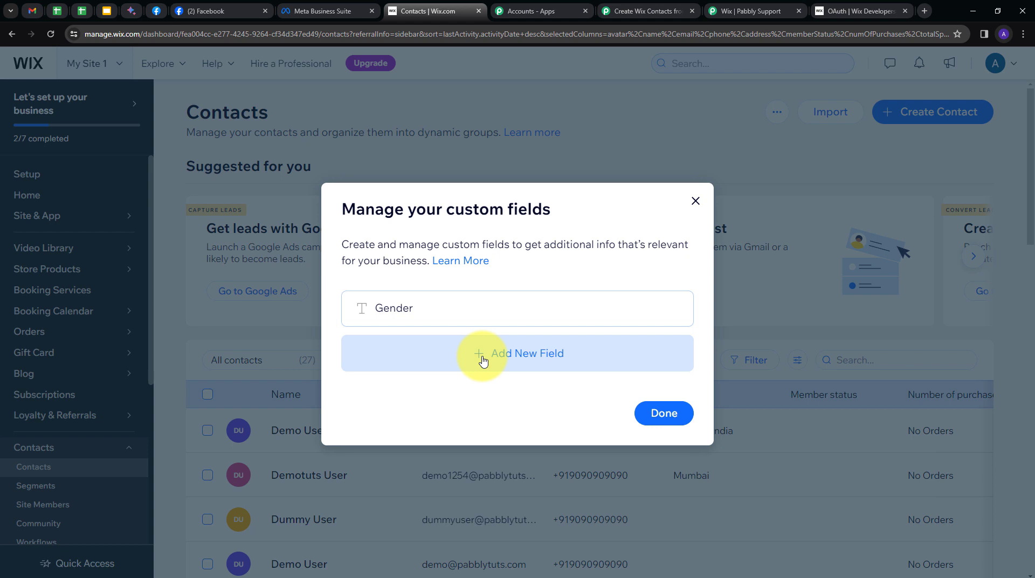
{"action": "mouse_move", "coordinate": [432, 310]}
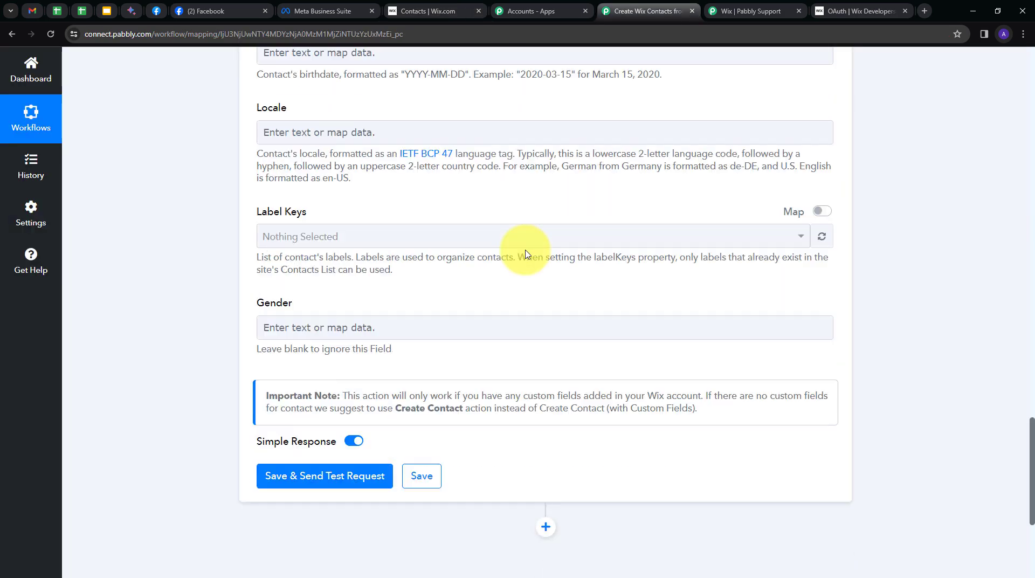
{"action": "scroll", "coordinate": [273, 232], "scroll_direction": "down", "scroll_amount": 4}
{"action": "scroll", "coordinate": [254, 300], "scroll_direction": "up", "scroll_amount": 4}
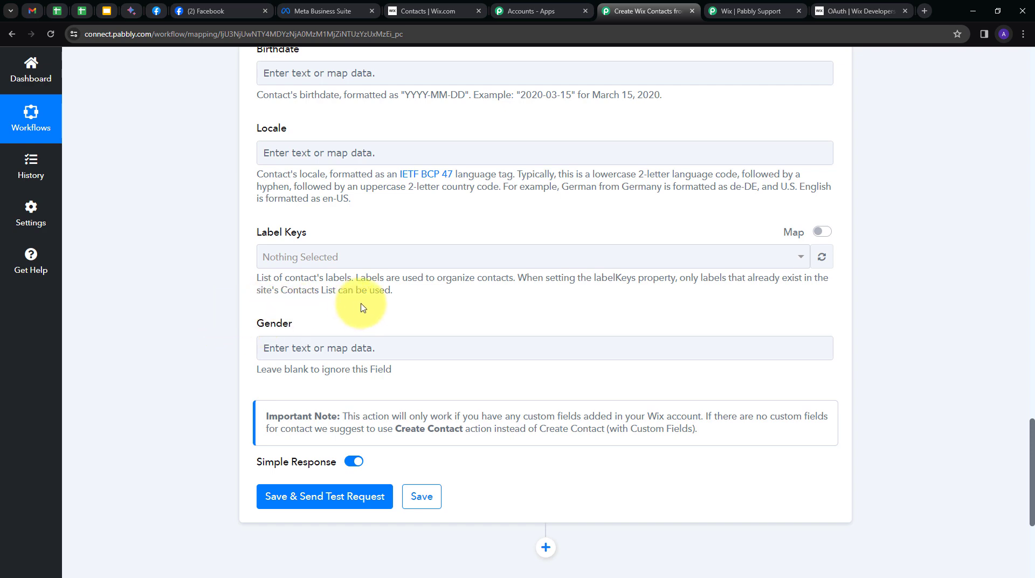
Map Res4 First Name and Res4 Last Name into the Wix First Name and Last Name fields
{"action": "scroll", "coordinate": [205, 333], "scroll_direction": "up", "scroll_amount": 20}
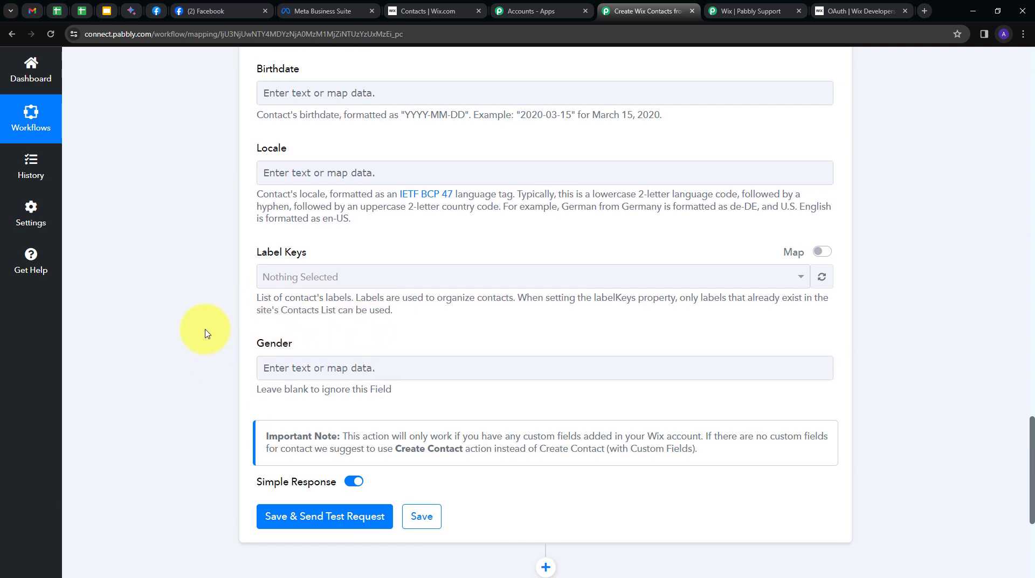
{"action": "scroll", "coordinate": [205, 333], "scroll_direction": "up", "scroll_amount": 7}
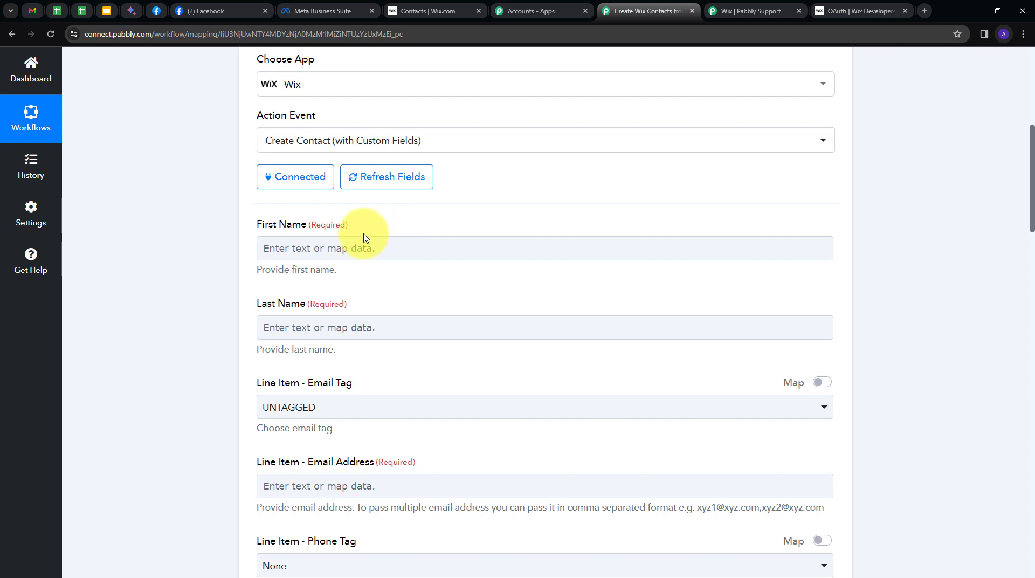
{"action": "left_click", "coordinate": [262, 246]}
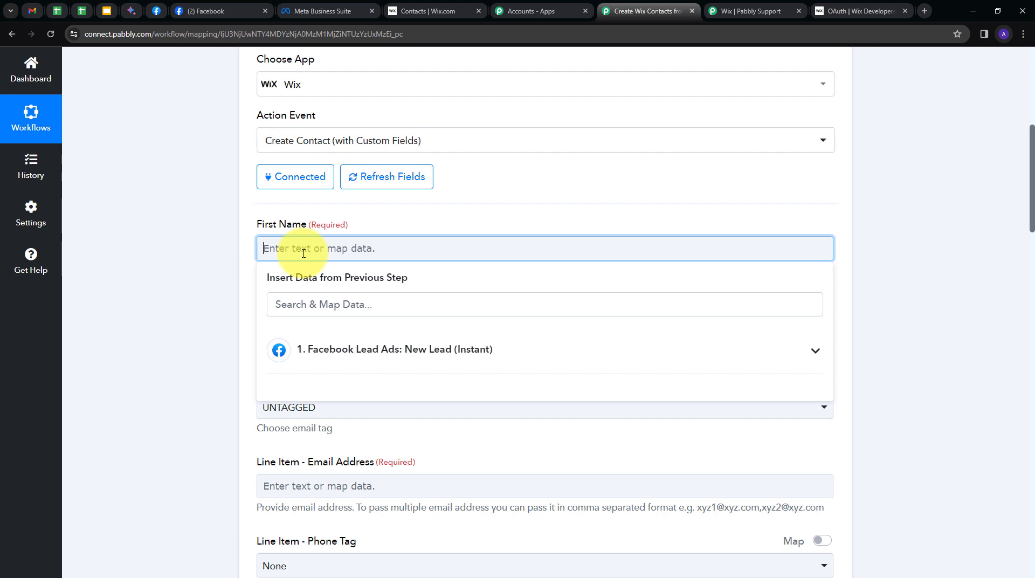
{"action": "left_click", "coordinate": [462, 353]}
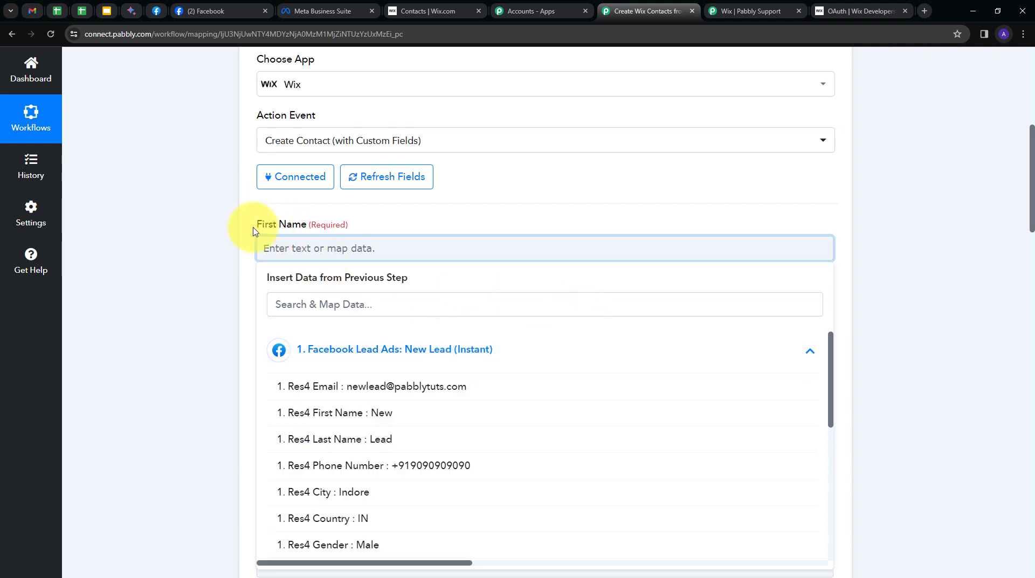
{"action": "left_click", "coordinate": [392, 421]}
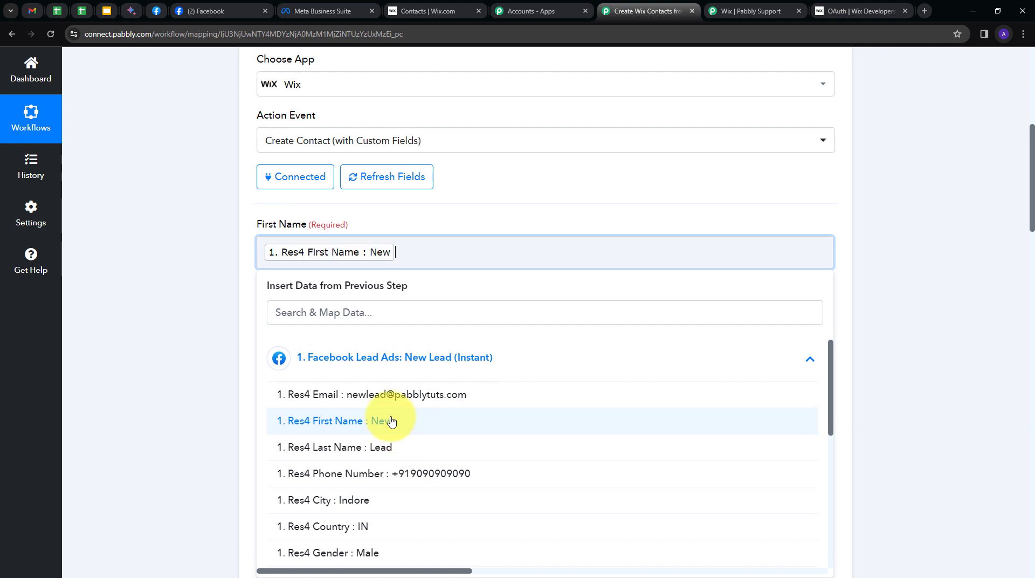
{"action": "left_click", "coordinate": [130, 310]}
{"action": "scroll", "coordinate": [360, 270], "scroll_direction": "down", "scroll_amount": 1}
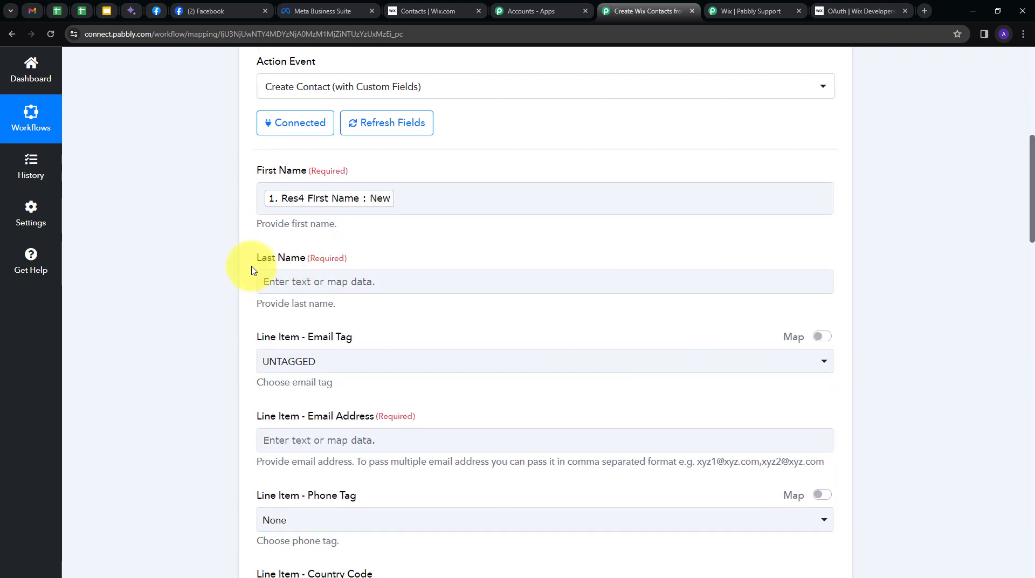
{"action": "left_click", "coordinate": [429, 280]}
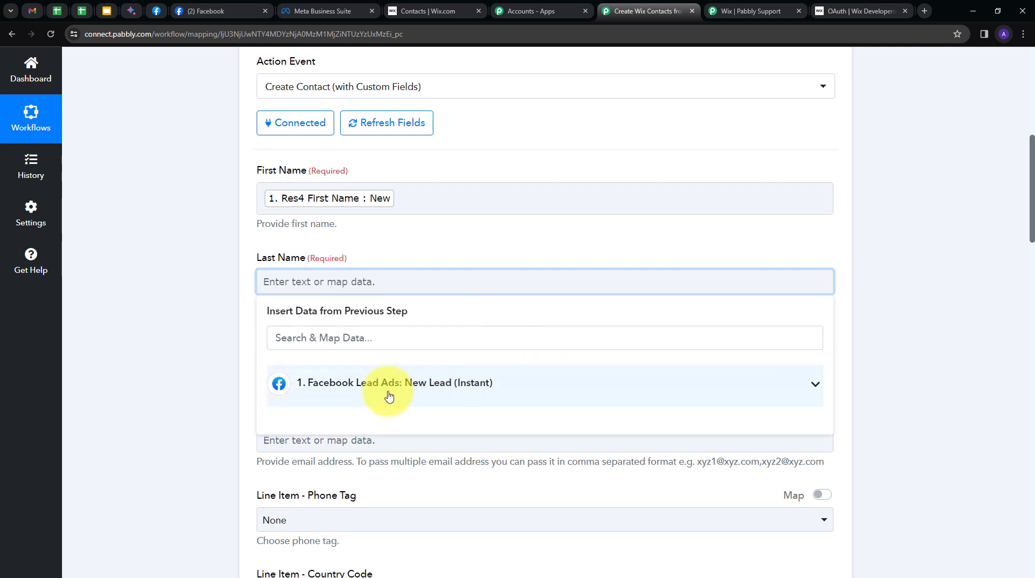
{"action": "left_click", "coordinate": [368, 392]}
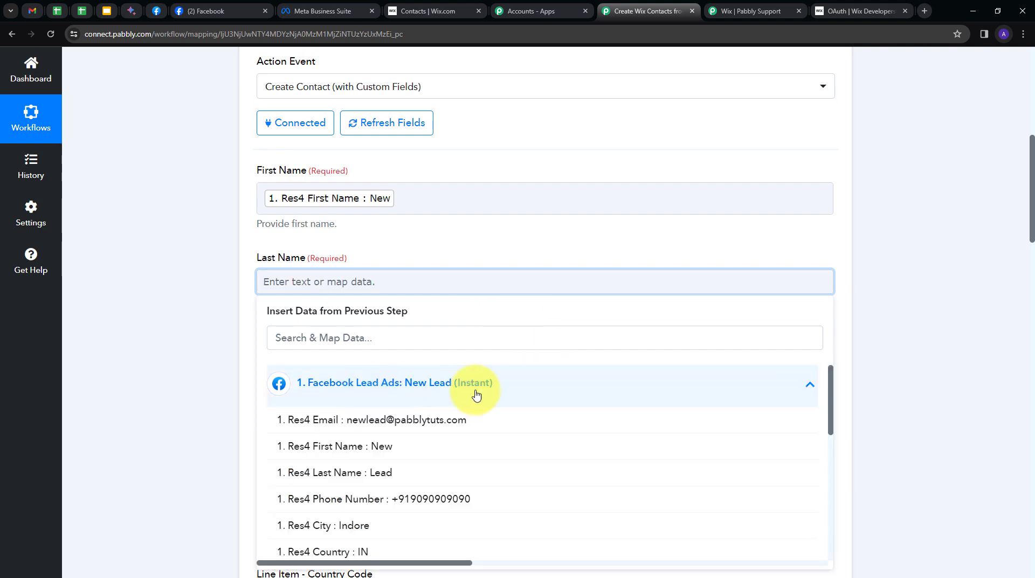
{"action": "left_click", "coordinate": [346, 478]}
{"action": "left_click", "coordinate": [192, 354]}
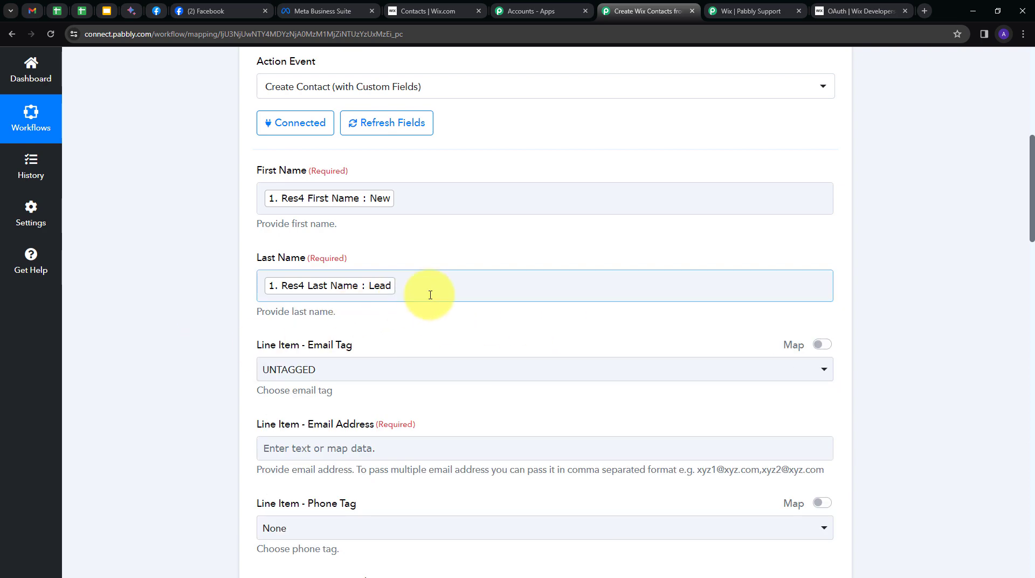
Map Res4 Email into the Wix Email Address field
{"action": "scroll", "coordinate": [430, 295], "scroll_direction": "down", "scroll_amount": 2}
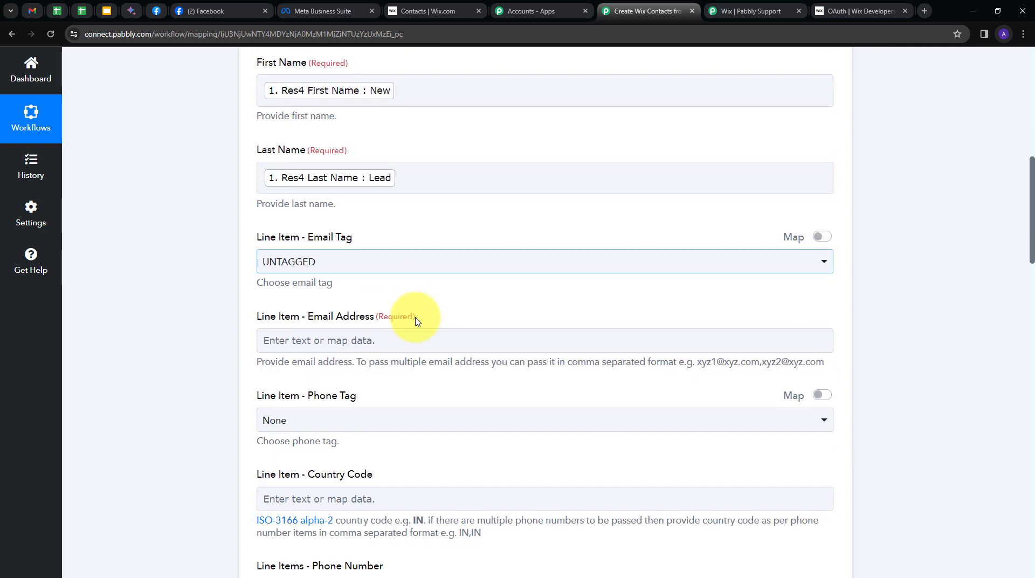
{"action": "left_click", "coordinate": [386, 338]}
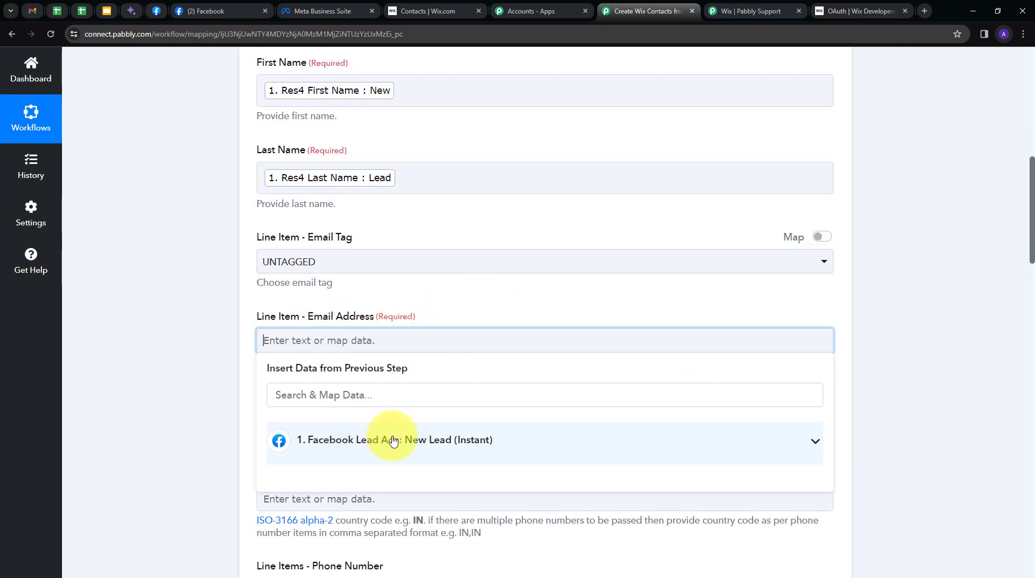
{"action": "left_click", "coordinate": [393, 441]}
{"action": "scroll", "coordinate": [548, 370], "scroll_direction": "down", "scroll_amount": 2}
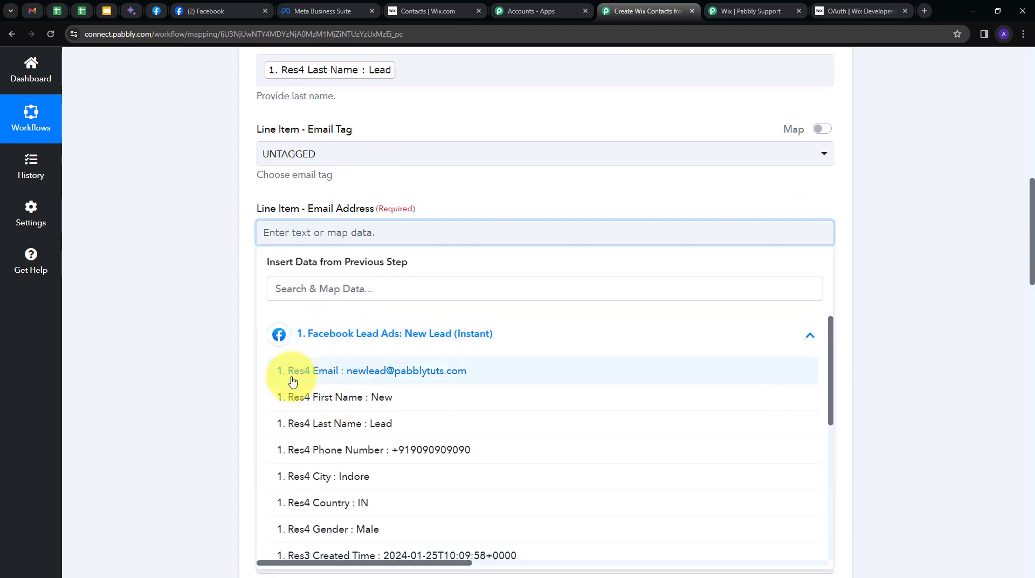
{"action": "left_click", "coordinate": [396, 372]}
{"action": "scroll", "coordinate": [399, 323], "scroll_direction": "down", "scroll_amount": 3}
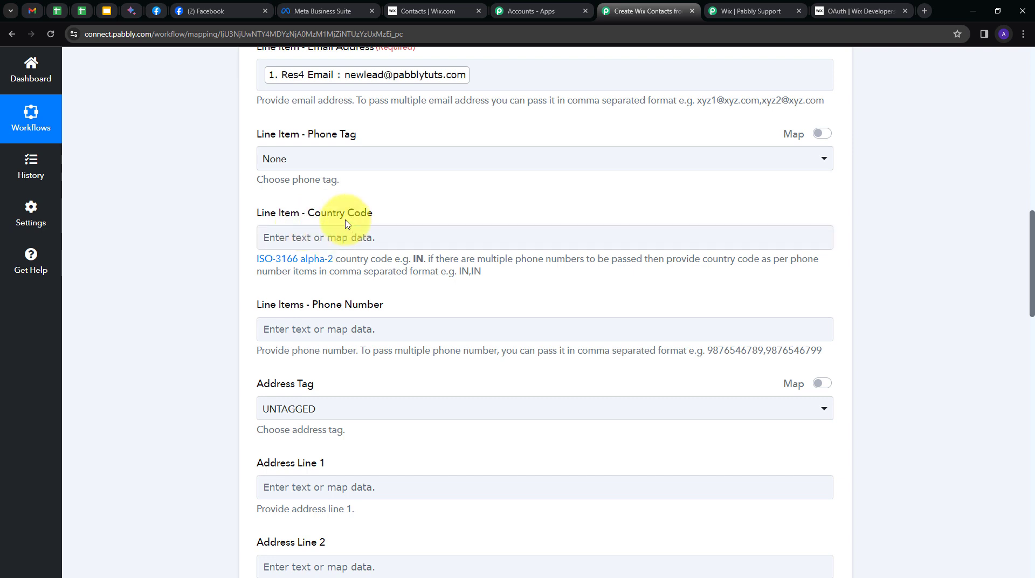
Map the lead's country into Country Code and Res4 Phone Number into Phone Number
{"action": "left_click", "coordinate": [296, 237]}
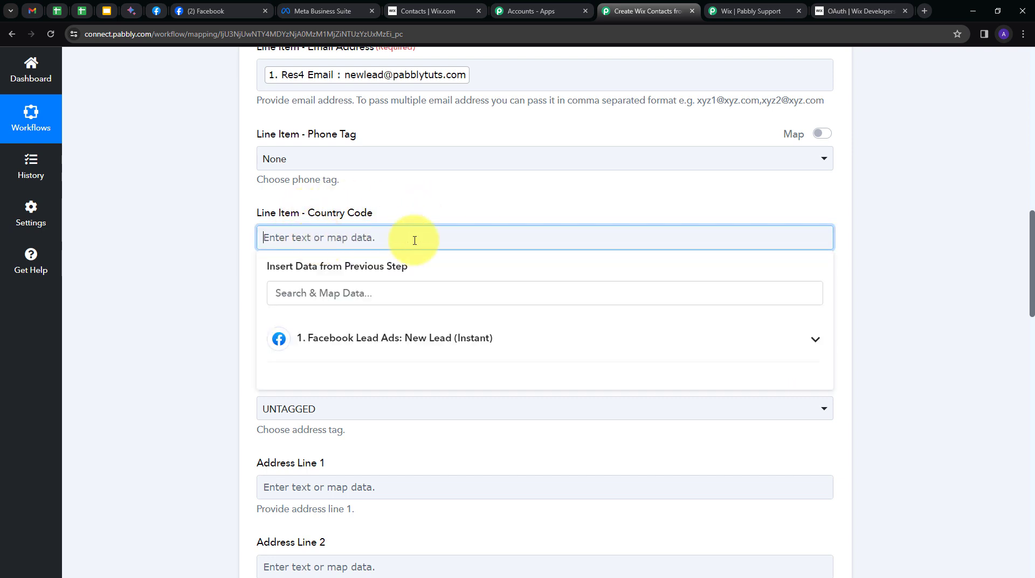
{"action": "left_click", "coordinate": [473, 339]}
{"action": "scroll", "coordinate": [350, 404], "scroll_direction": "down", "scroll_amount": 1}
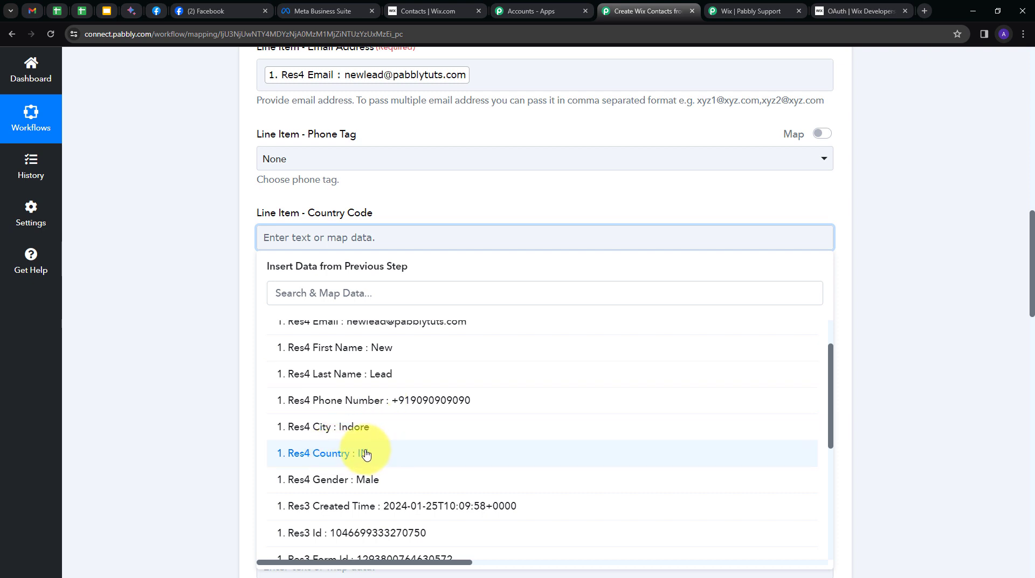
{"action": "left_click", "coordinate": [366, 455]}
{"action": "scroll", "coordinate": [261, 259], "scroll_direction": "down", "scroll_amount": 1}
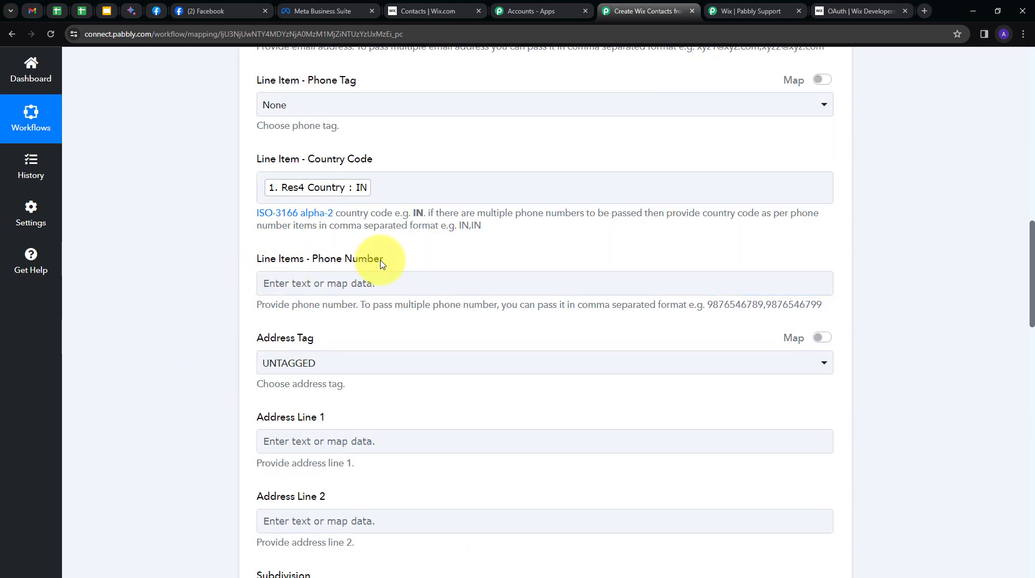
{"action": "left_click", "coordinate": [333, 283]}
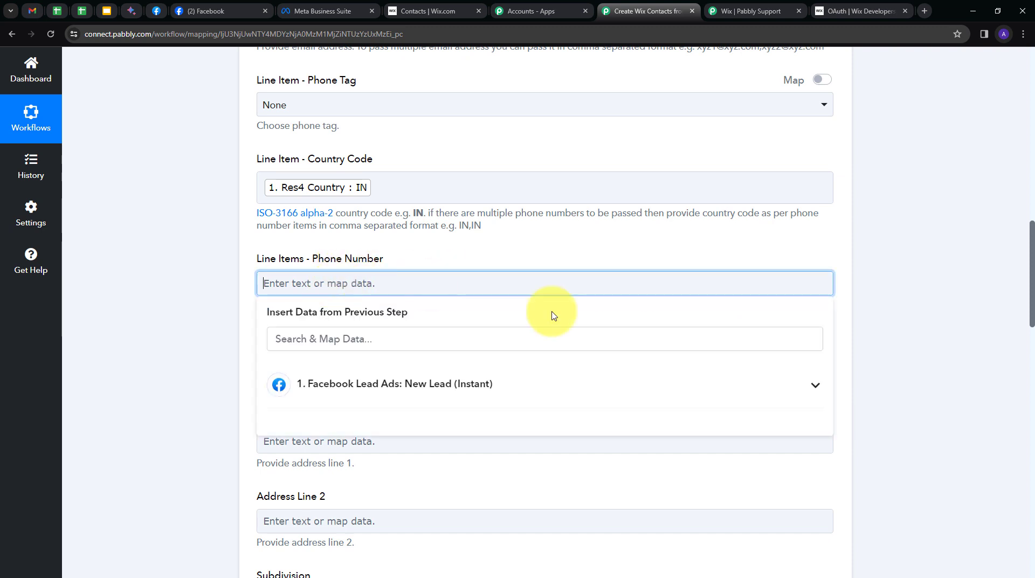
{"action": "left_click", "coordinate": [427, 387]}
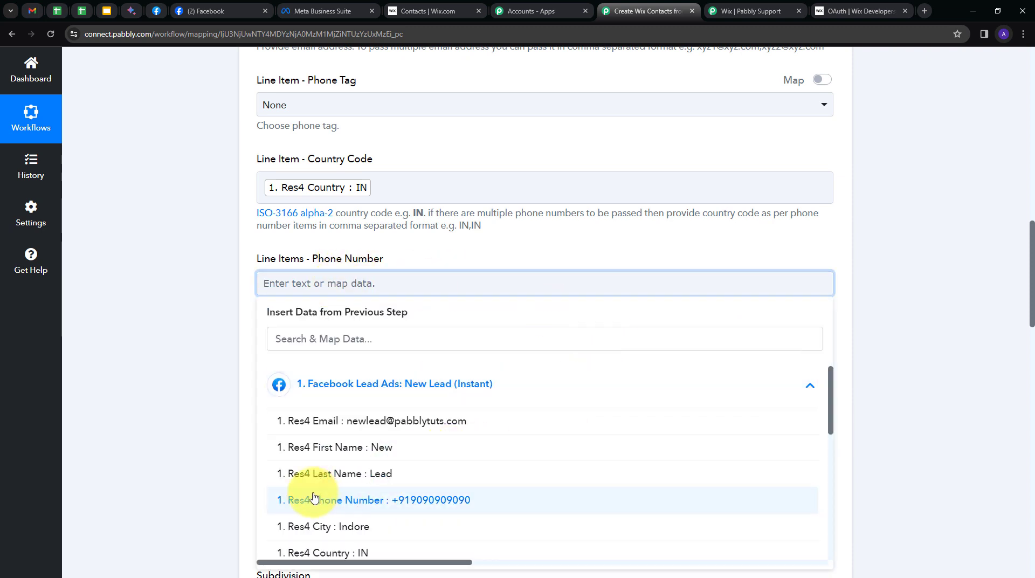
{"action": "left_click", "coordinate": [423, 500]}
{"action": "scroll", "coordinate": [192, 173], "scroll_direction": "down", "scroll_amount": 5}
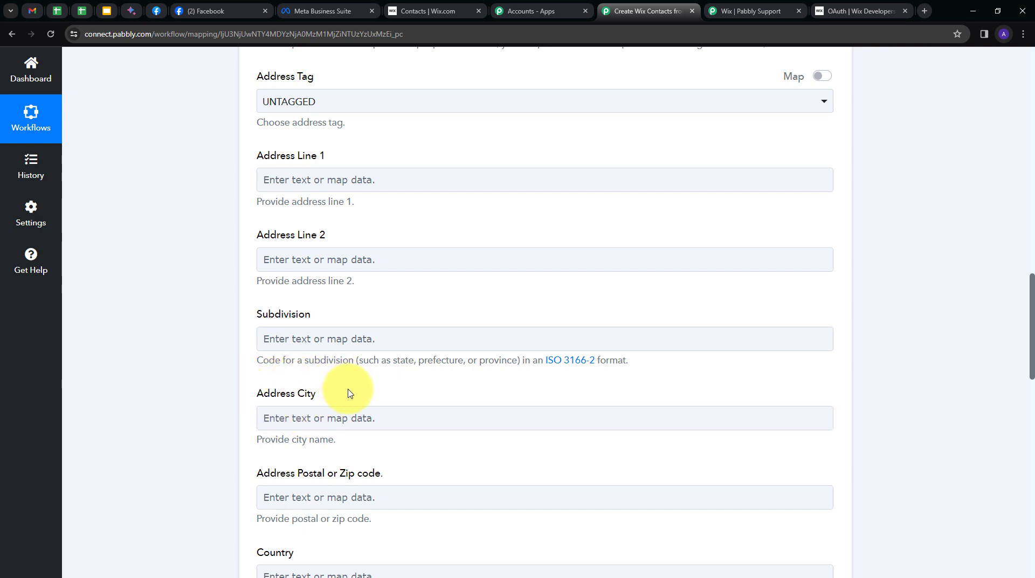
Map Res4 City (Indore) into the Address City field
{"action": "left_click", "coordinate": [286, 423]}
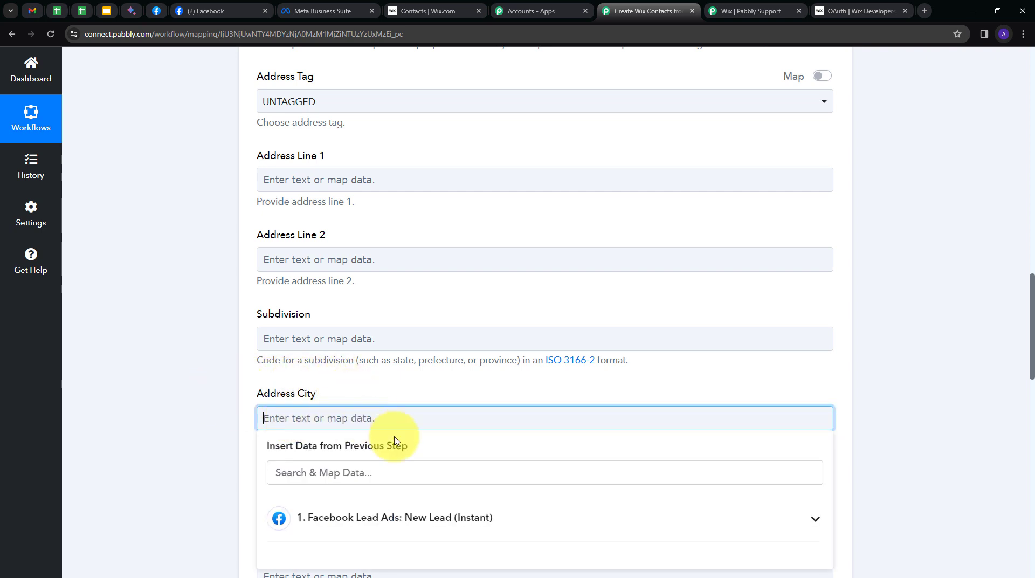
{"action": "left_click", "coordinate": [346, 518]}
{"action": "scroll", "coordinate": [422, 411], "scroll_direction": "down", "scroll_amount": 5}
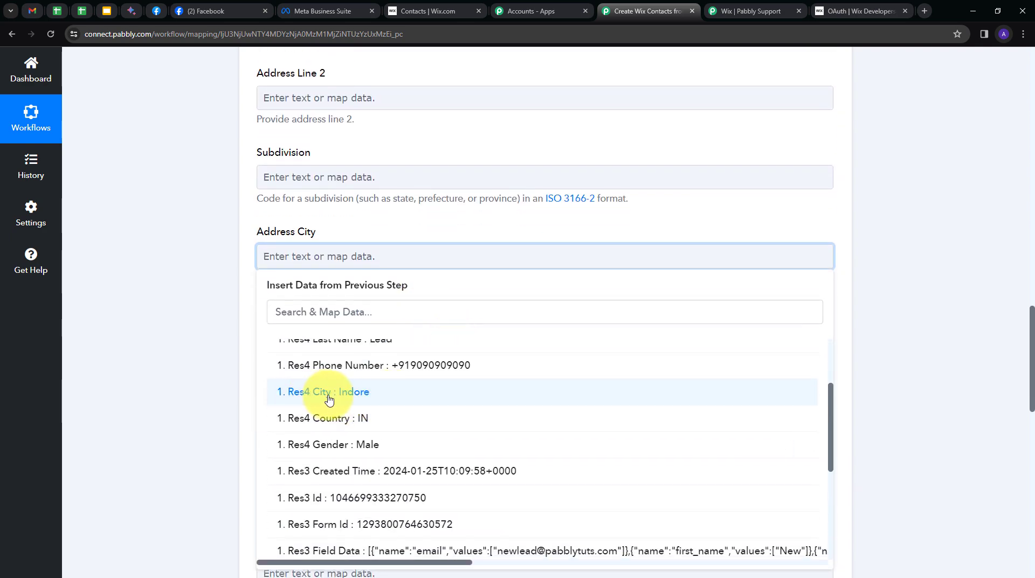
{"action": "left_click", "coordinate": [340, 398]}
{"action": "left_click", "coordinate": [161, 316]}
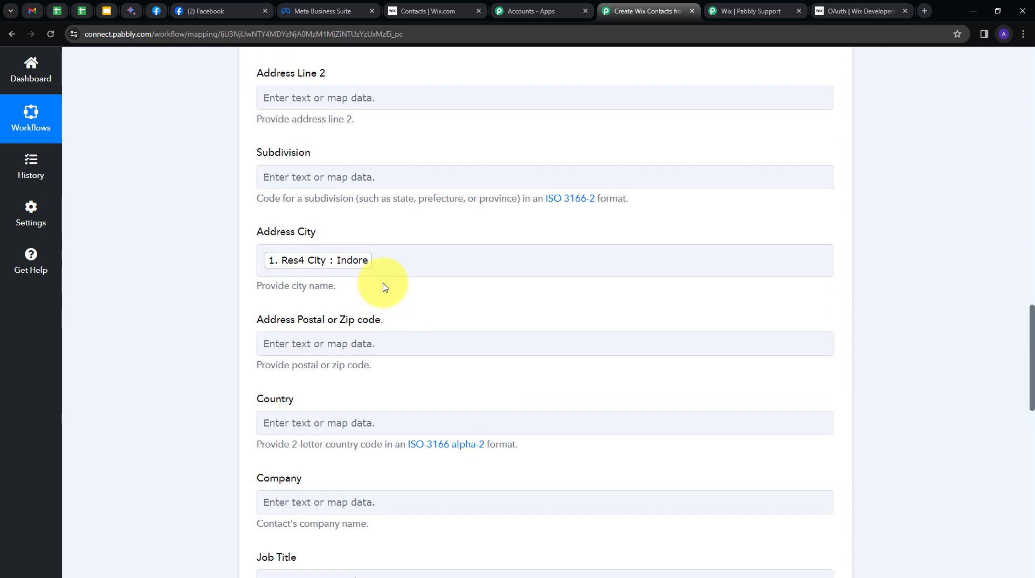
{"action": "scroll", "coordinate": [381, 277], "scroll_direction": "down", "scroll_amount": 6}
{"action": "scroll", "coordinate": [384, 282], "scroll_direction": "down", "scroll_amount": 3}
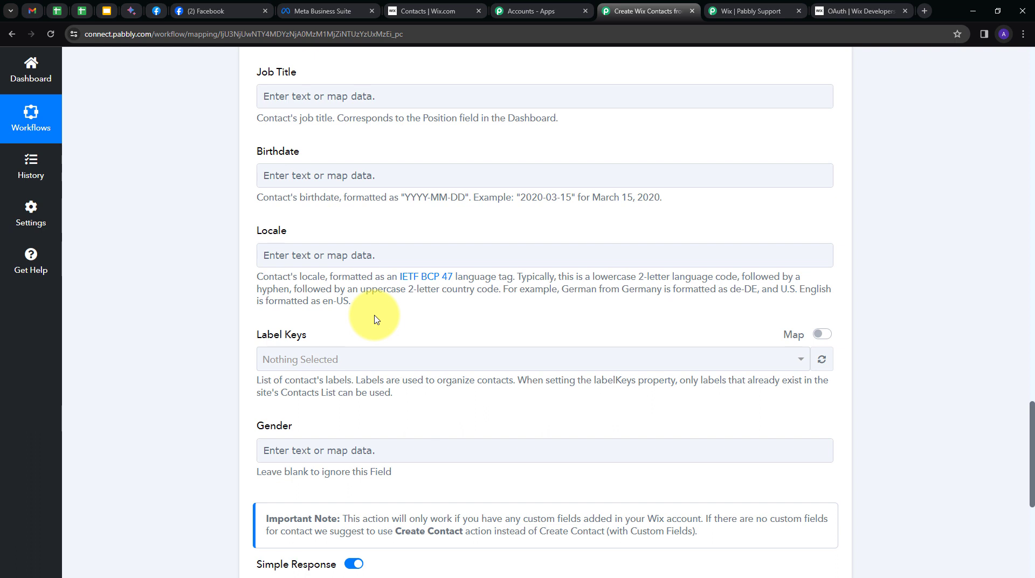
Select the Customers label in Label Keys for the Wix contact
{"action": "left_click", "coordinate": [577, 359]}
{"action": "scroll", "coordinate": [363, 446], "scroll_direction": "down", "scroll_amount": 2}
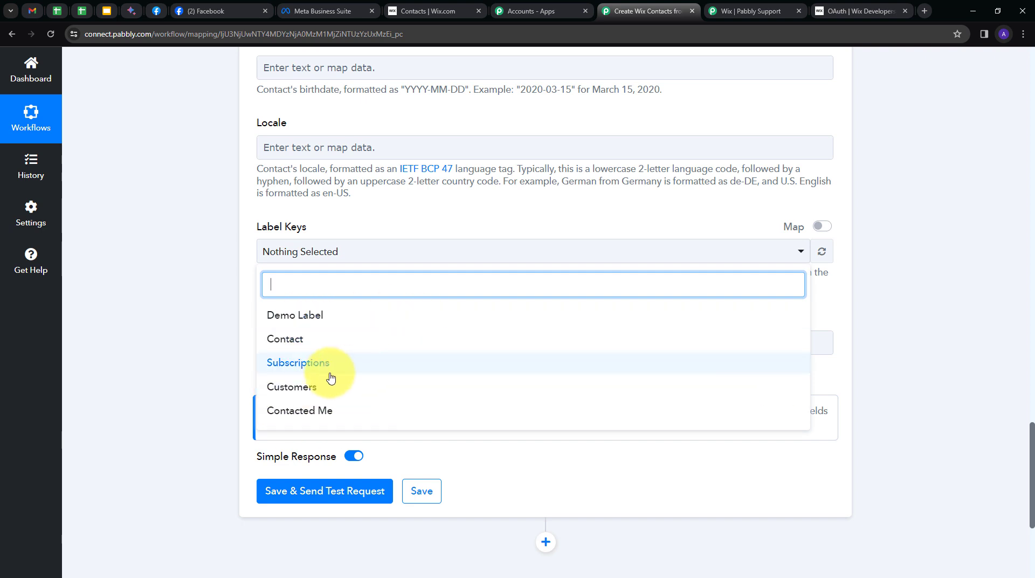
{"action": "left_click", "coordinate": [294, 389]}
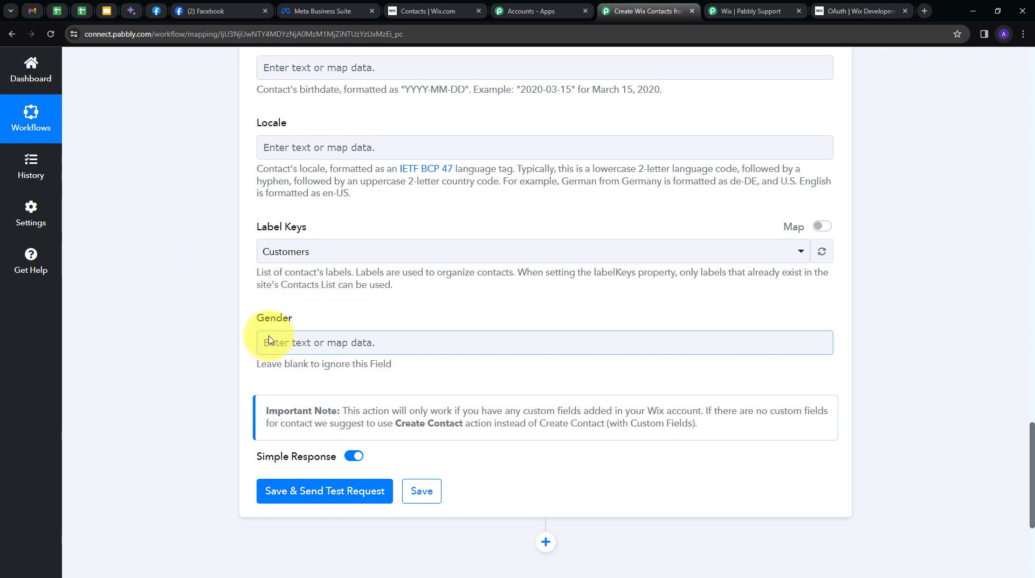
Map Res4 Gender (Male) into the Wix Gender field
{"action": "left_click", "coordinate": [324, 343]}
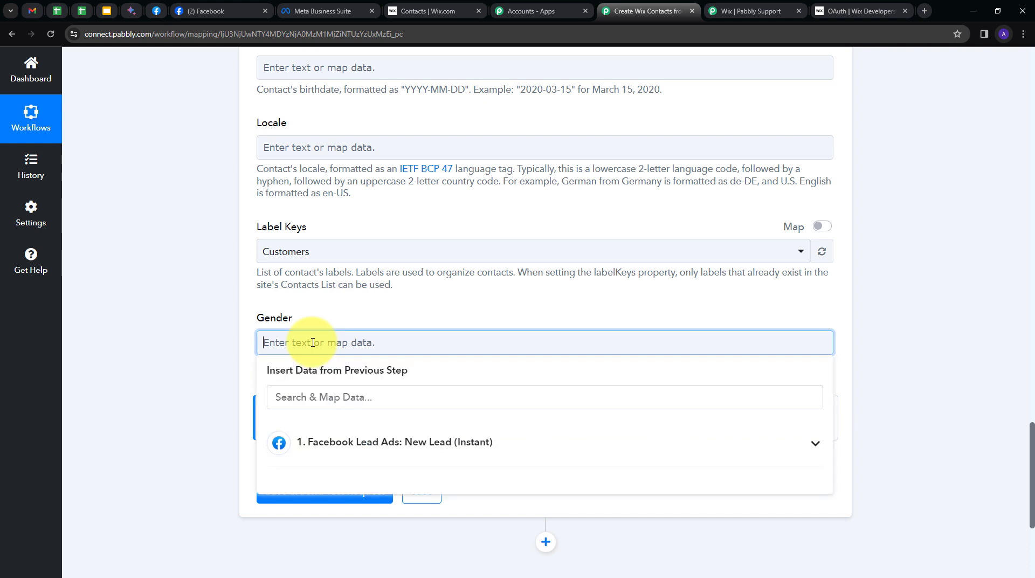
{"action": "left_click", "coordinate": [348, 442]}
{"action": "scroll", "coordinate": [355, 448], "scroll_direction": "down", "scroll_amount": 3}
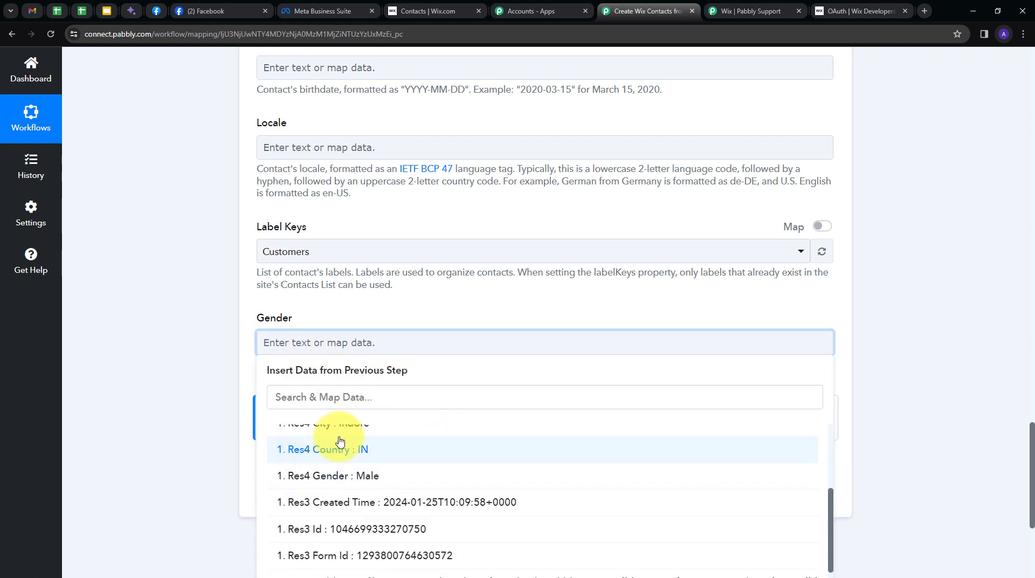
{"action": "left_click", "coordinate": [349, 479]}
{"action": "scroll", "coordinate": [215, 371], "scroll_direction": "up", "scroll_amount": 15}
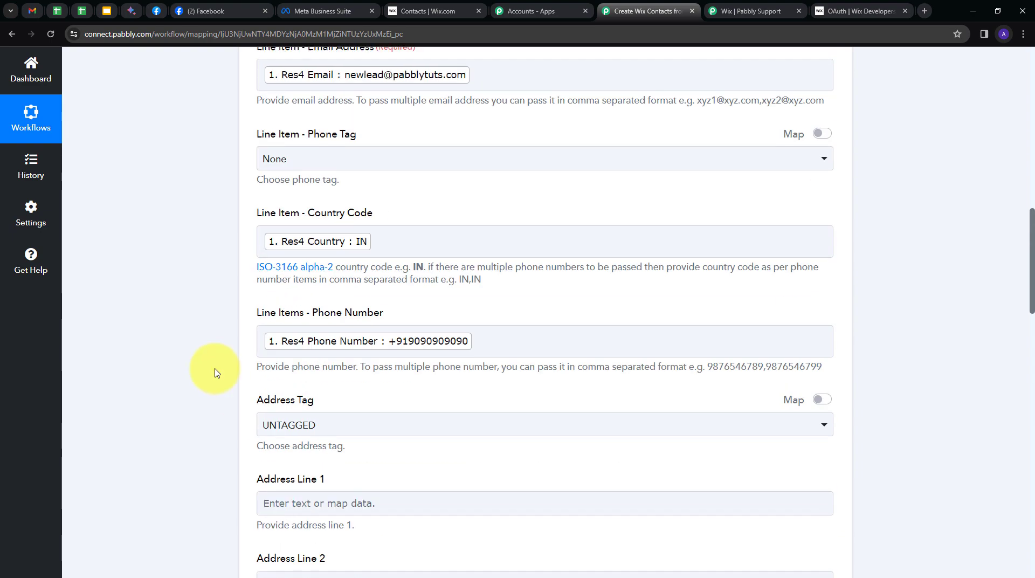
{"action": "scroll", "coordinate": [215, 371], "scroll_direction": "up", "scroll_amount": 3}
{"action": "scroll", "coordinate": [215, 371], "scroll_direction": "down", "scroll_amount": 10}
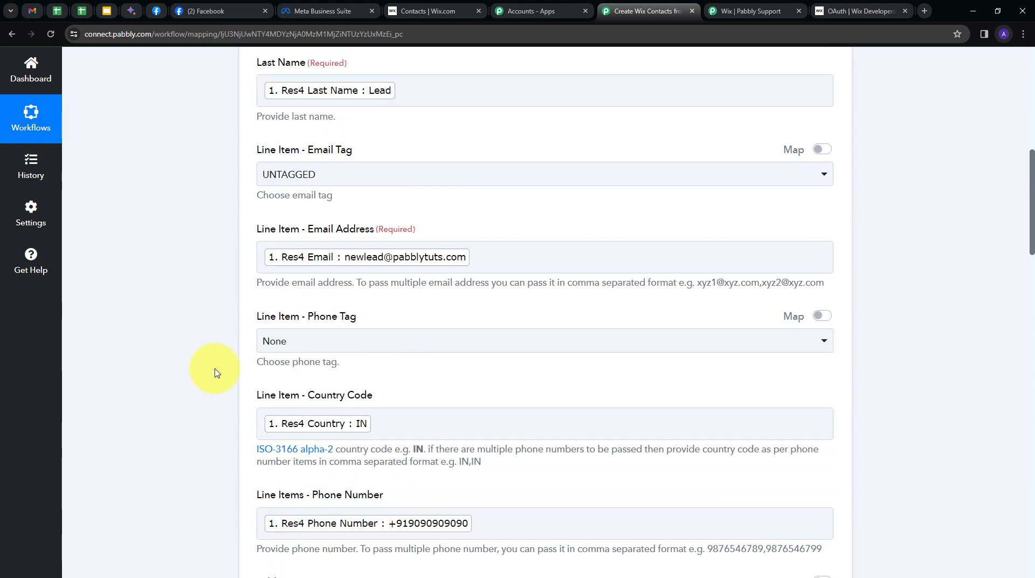
{"action": "scroll", "coordinate": [216, 372], "scroll_direction": "down", "scroll_amount": 20}
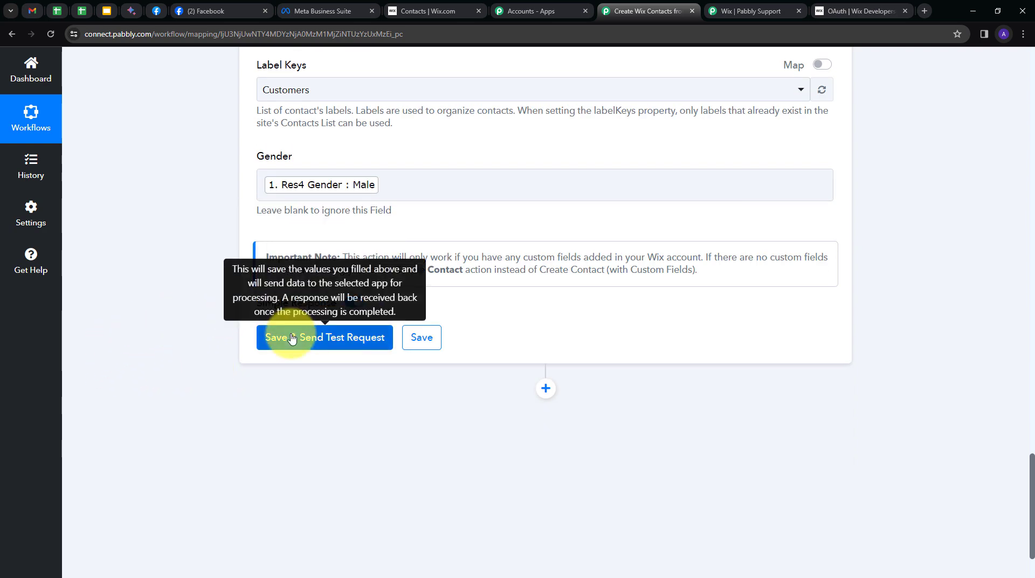
Save the Wix step, send a test request, check the returned Contact Id, then go to Wix contacts
{"action": "left_click", "coordinate": [291, 338]}
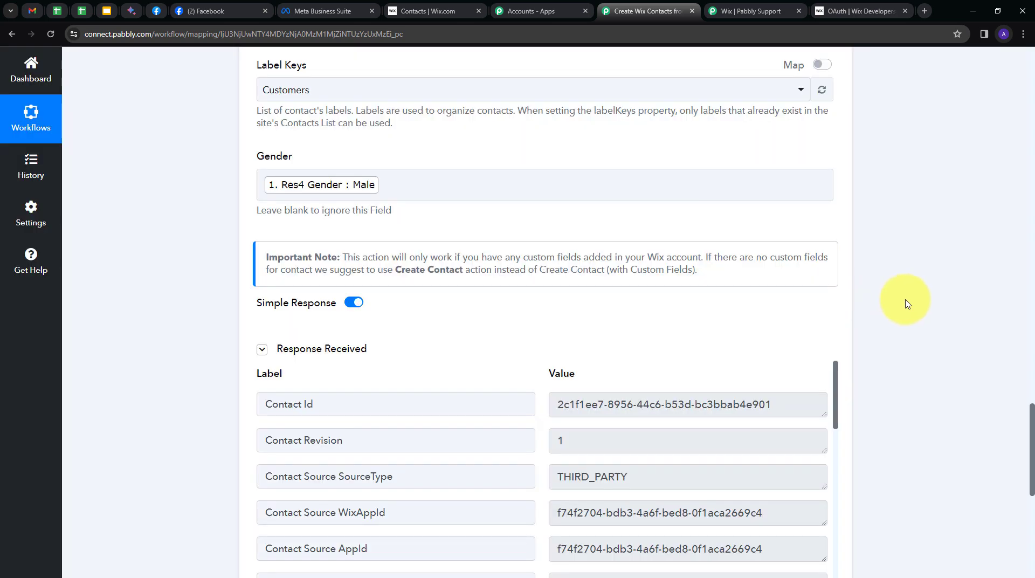
{"action": "scroll", "coordinate": [906, 304], "scroll_direction": "down", "scroll_amount": 3}
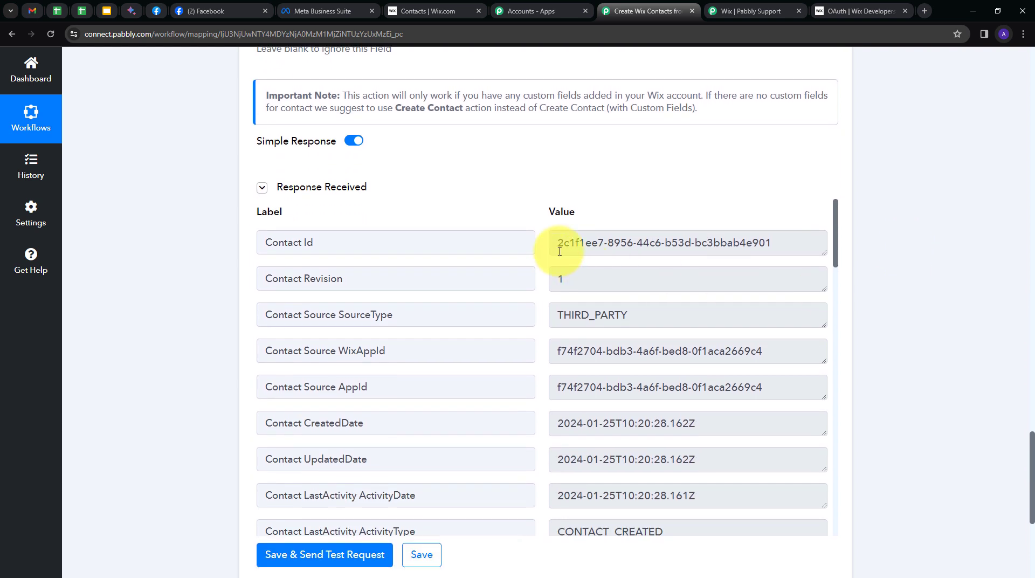
{"action": "left_click_drag", "start_coordinate": [561, 243], "coordinate": [846, 255]}
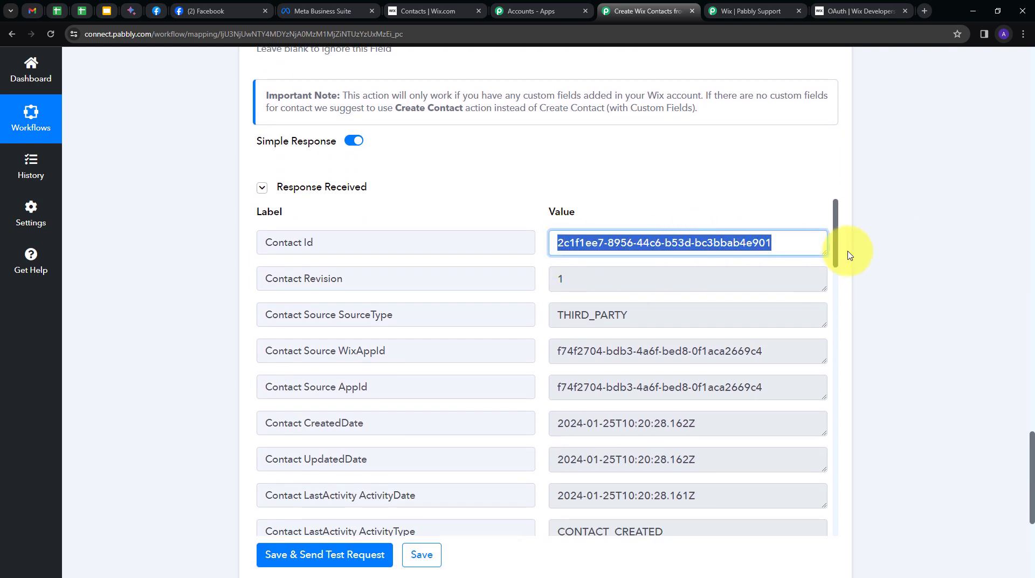
{"action": "left_click", "coordinate": [682, 194]}
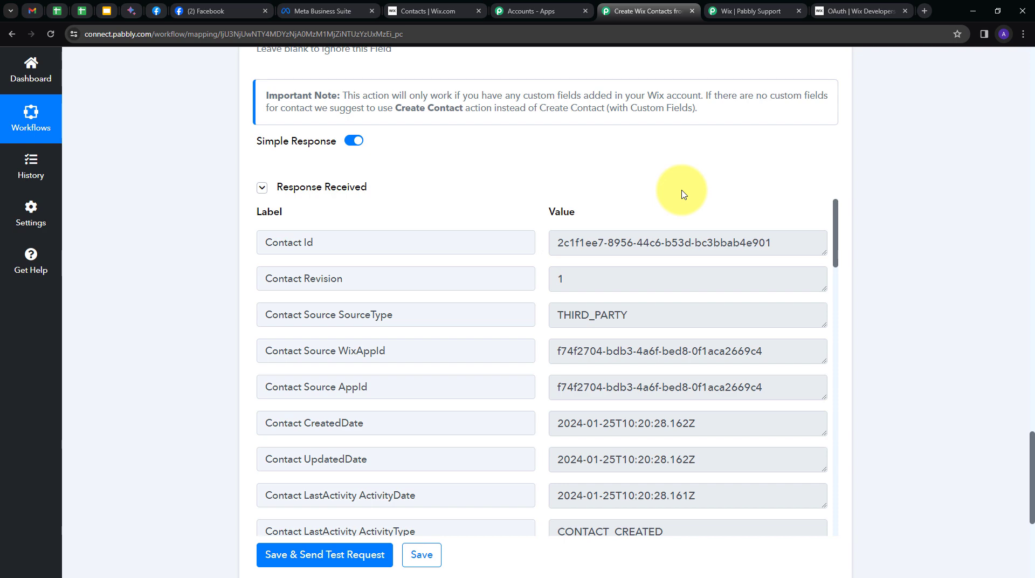
{"action": "left_click", "coordinate": [431, 11]}
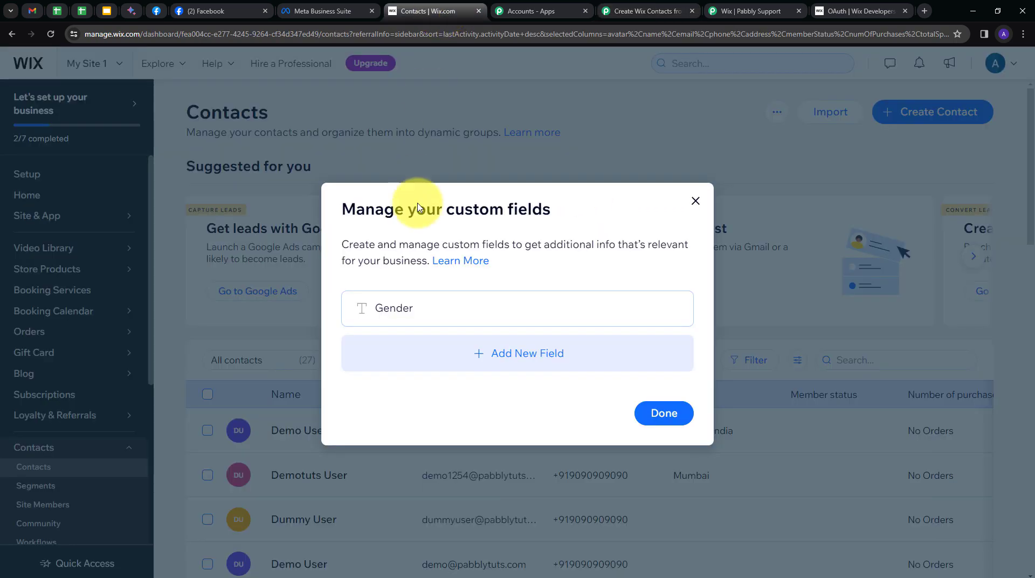
Check the New Lead contact's full details: address Indore, gender Male, Customers label
{"action": "left_click", "coordinate": [695, 202]}
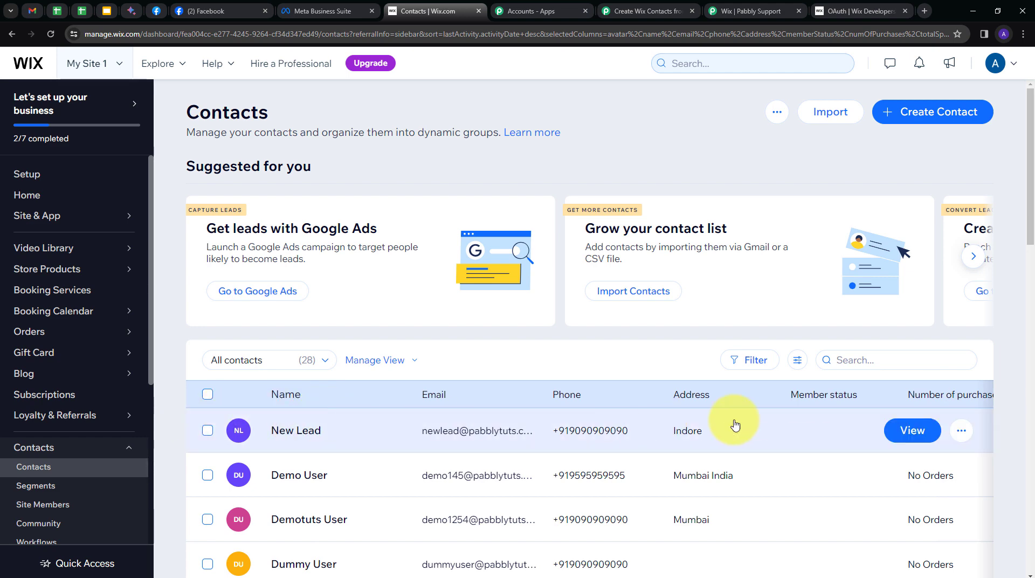
{"action": "left_click", "coordinate": [919, 433]}
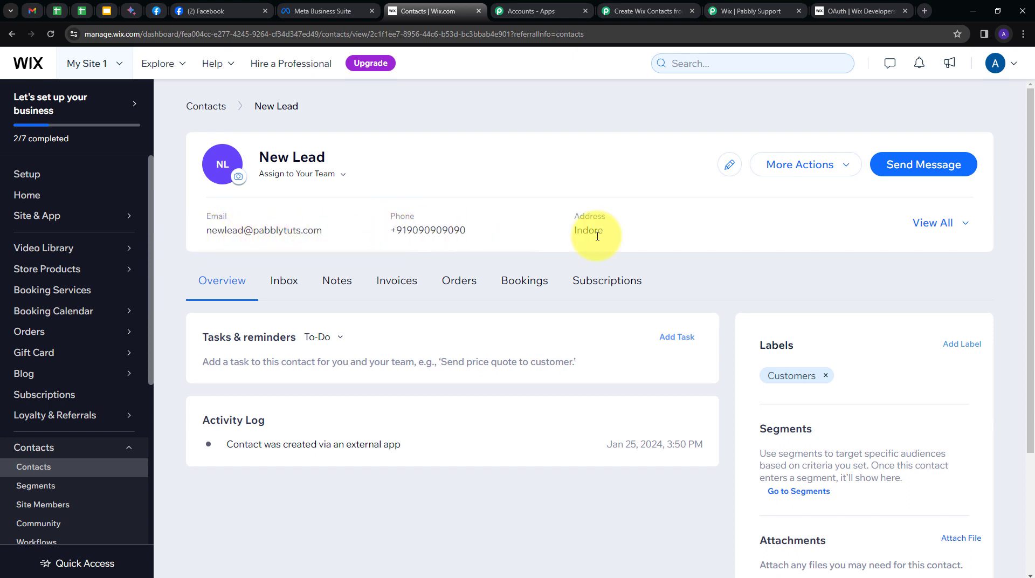
{"action": "scroll", "coordinate": [800, 238], "scroll_direction": "down", "scroll_amount": 1}
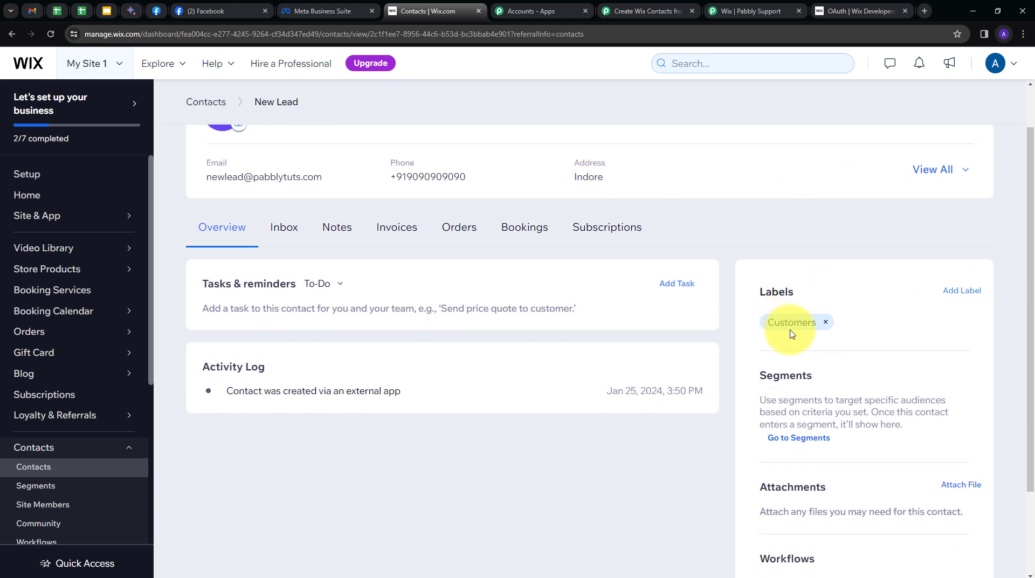
{"action": "scroll", "coordinate": [755, 248], "scroll_direction": "up", "scroll_amount": 1}
{"action": "left_click", "coordinate": [956, 230]}
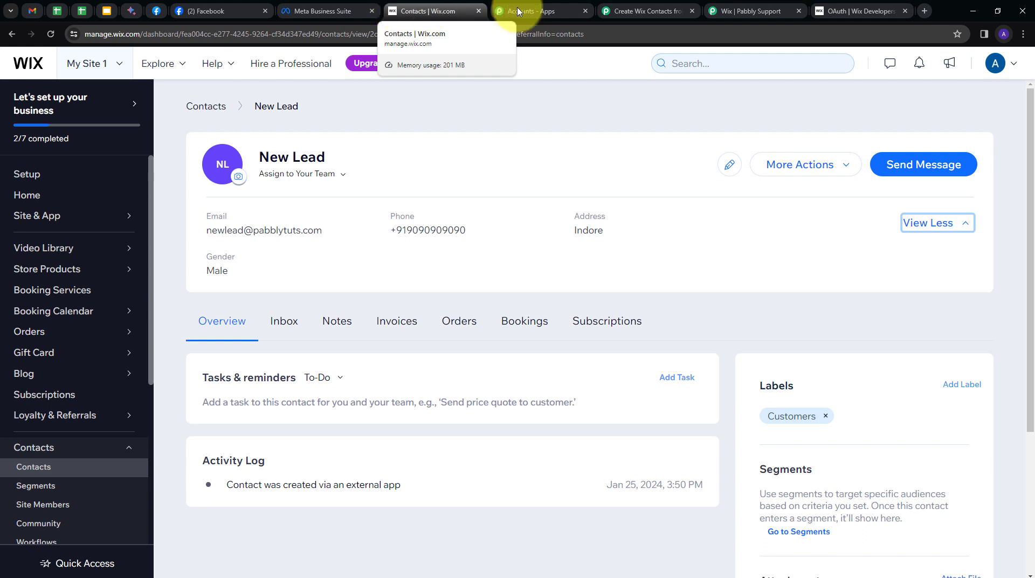
{"action": "left_click", "coordinate": [645, 11]}
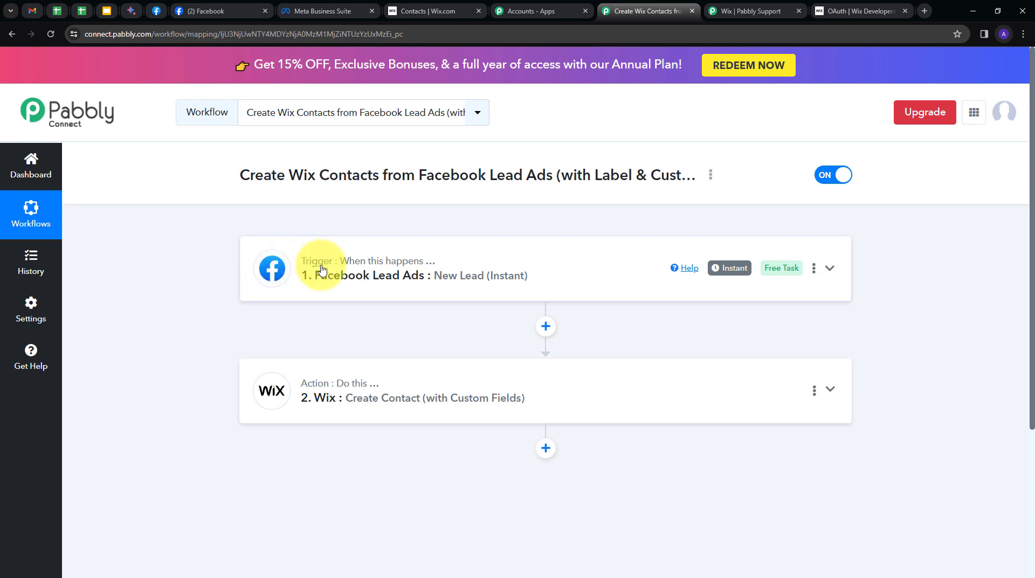
{"action": "mouse_move", "coordinate": [335, 270]}
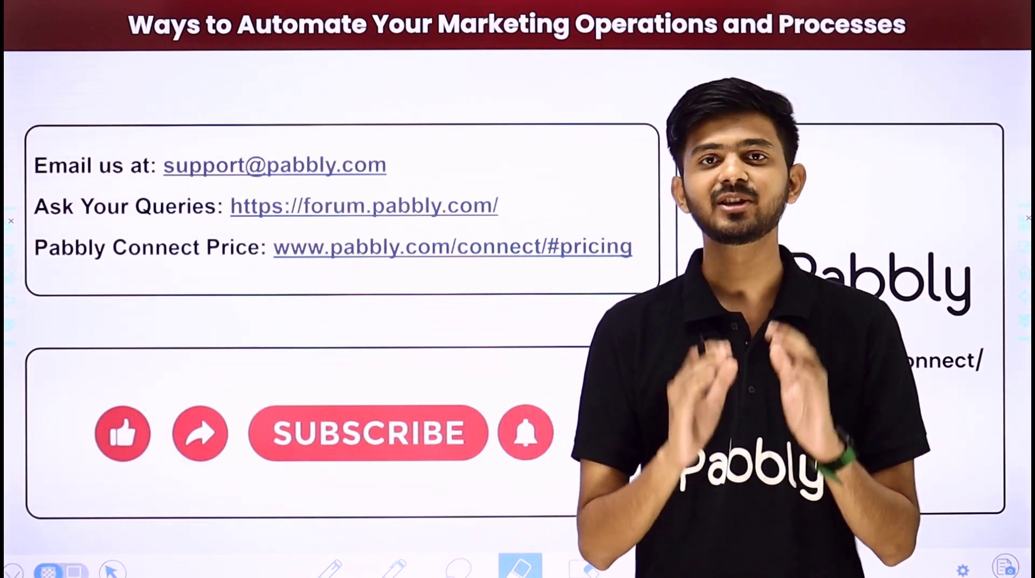
{"action": "left_click_drag", "start_coordinate": [416, 167], "coordinate": [497, 106]}
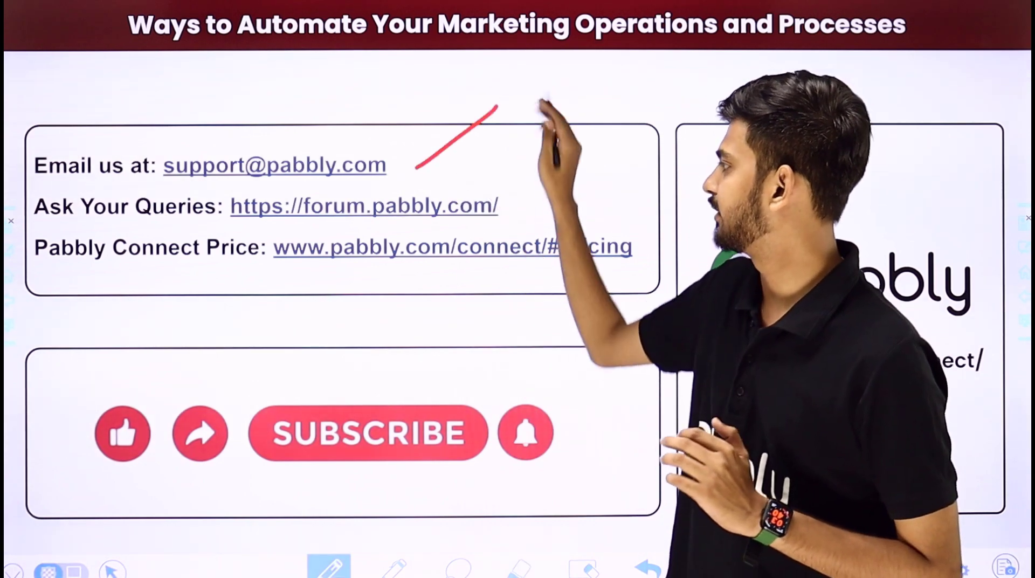